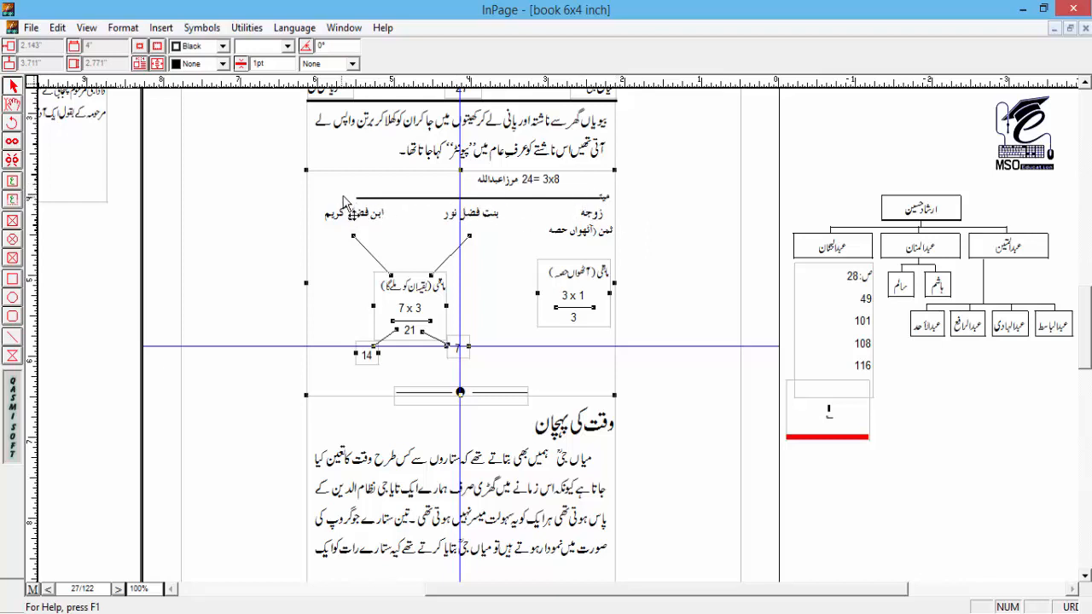
Step: Copy the heavy rule line above the heirs in the inheritance chart and paste it below the paragraph in the pasteboard text box
click(12, 102)
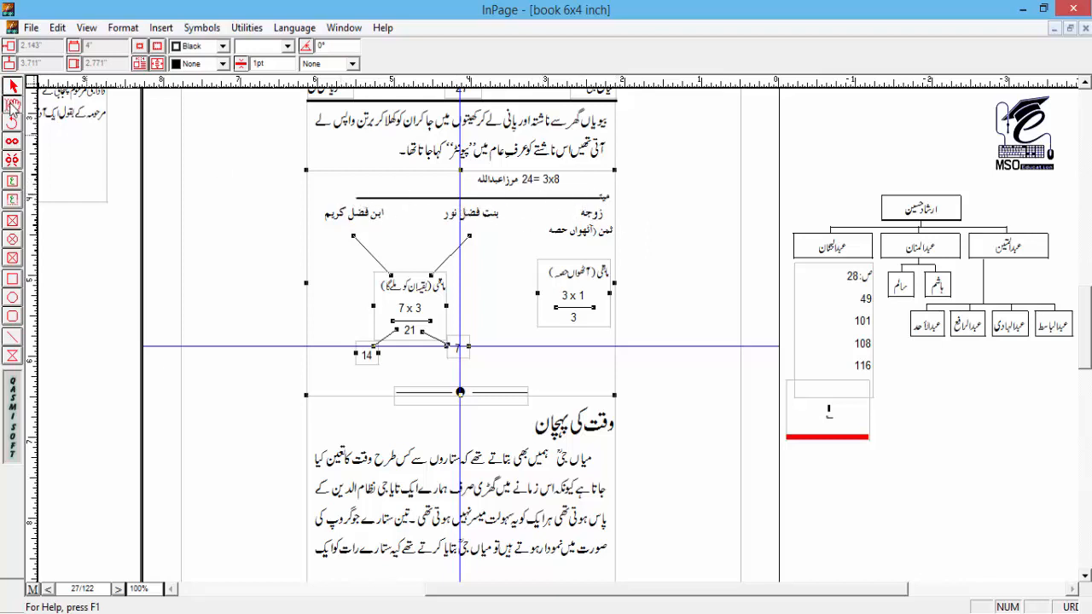
double_click(509, 197)
right_click(509, 197)
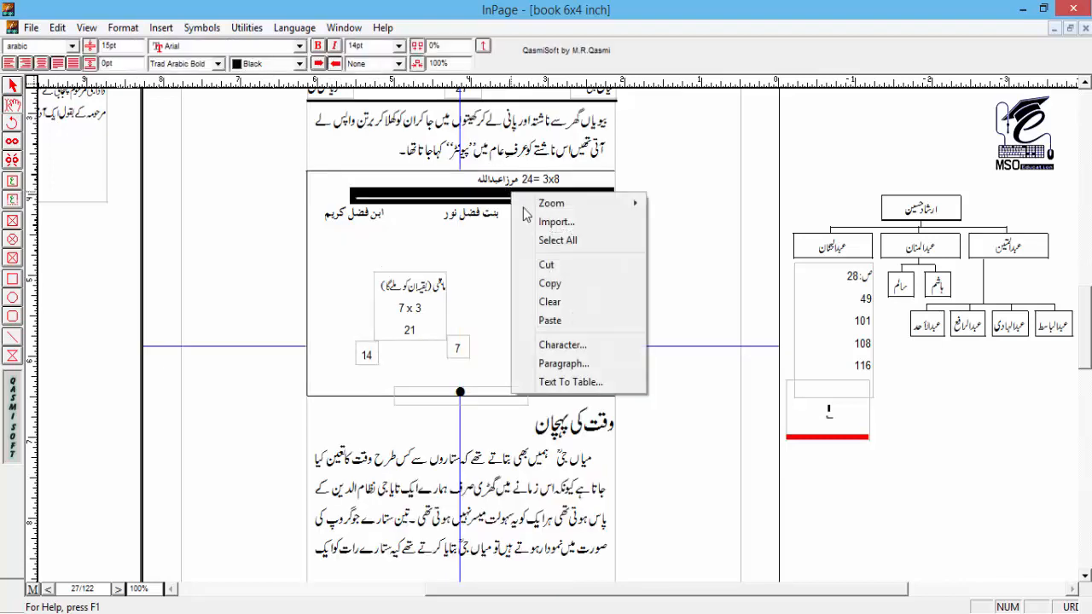
click(620, 264)
click(546, 144)
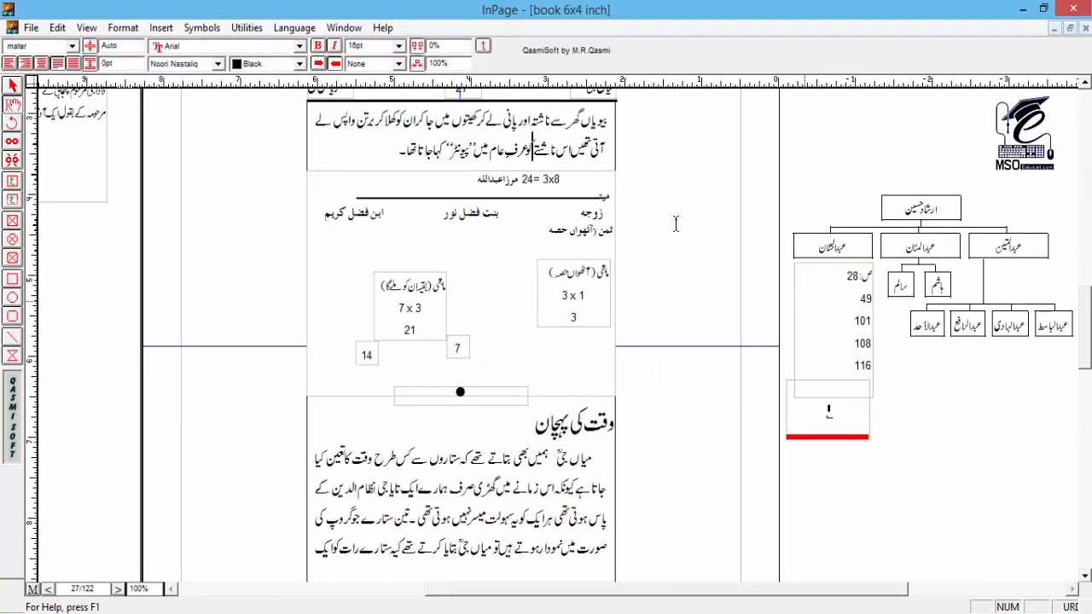
click(83, 166)
drag(96, 158, 535, 162)
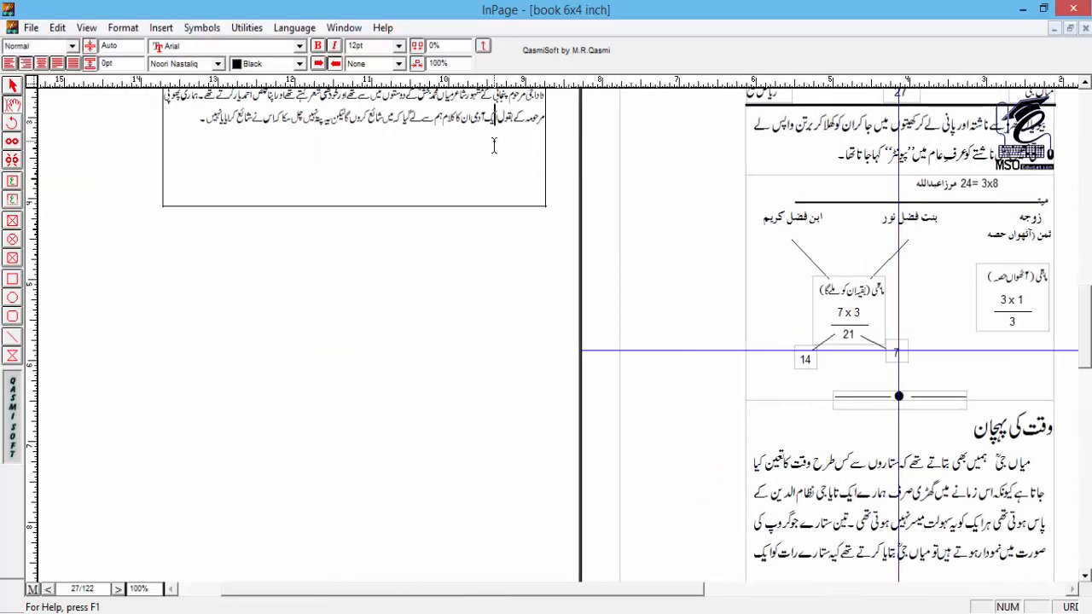
key(Return)
key(ctrl+v)
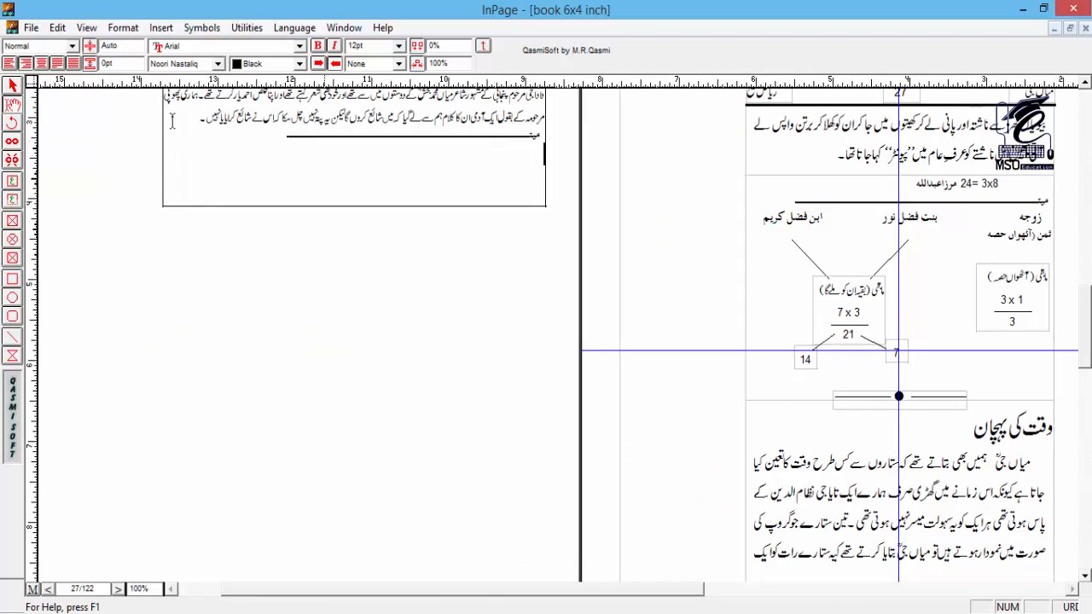
Step: Examine page 27's layout, including the inheritance chart, the dotted divider and the main text box
click(7, 85)
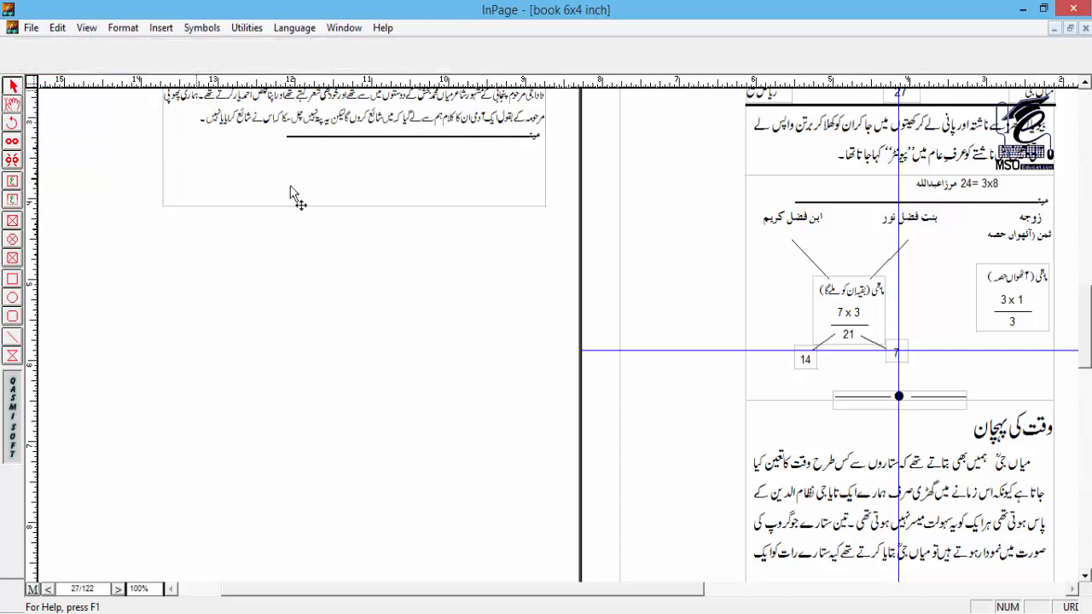
drag(836, 297, 386, 213)
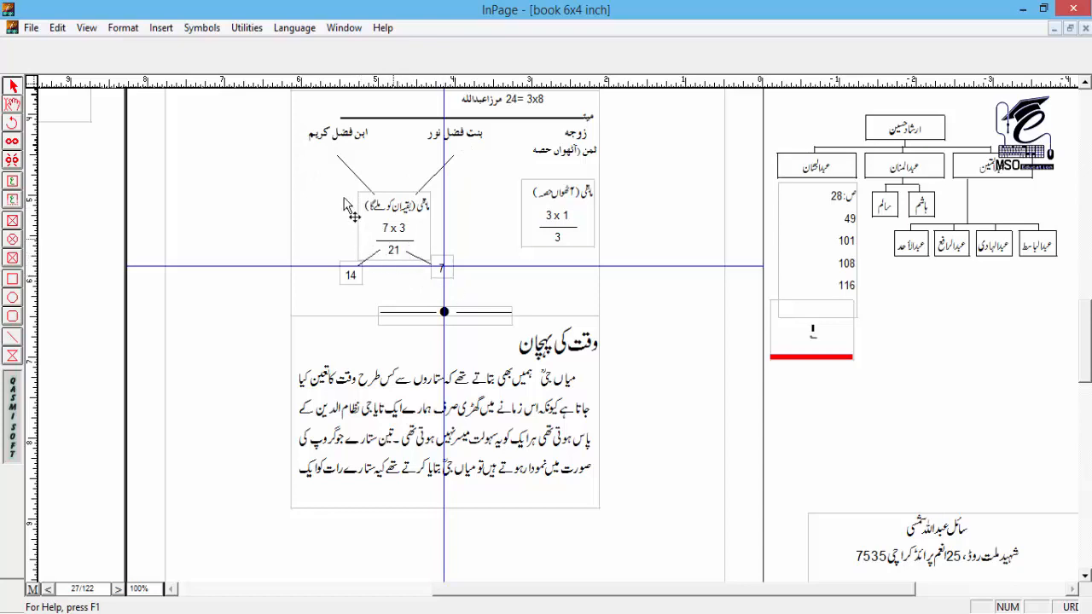
drag(533, 198, 548, 250)
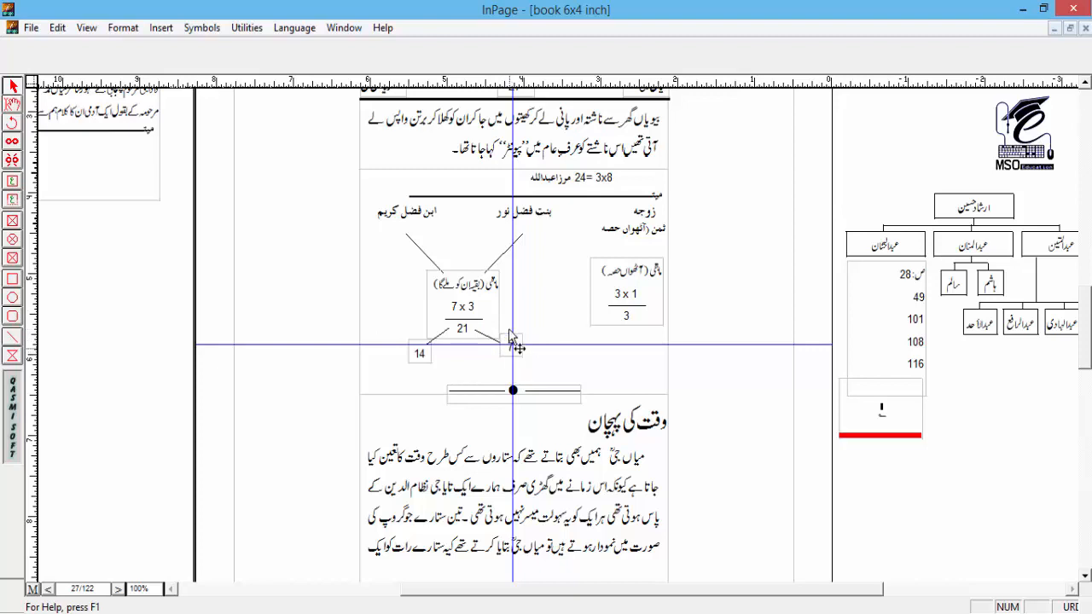
scroll(504, 314, down, 3)
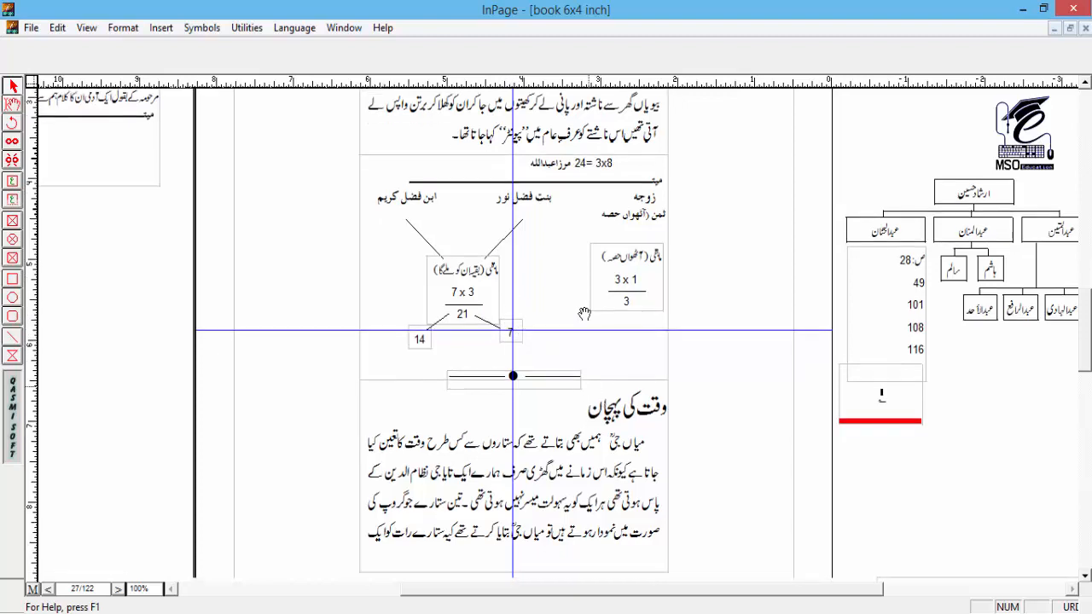
click(540, 286)
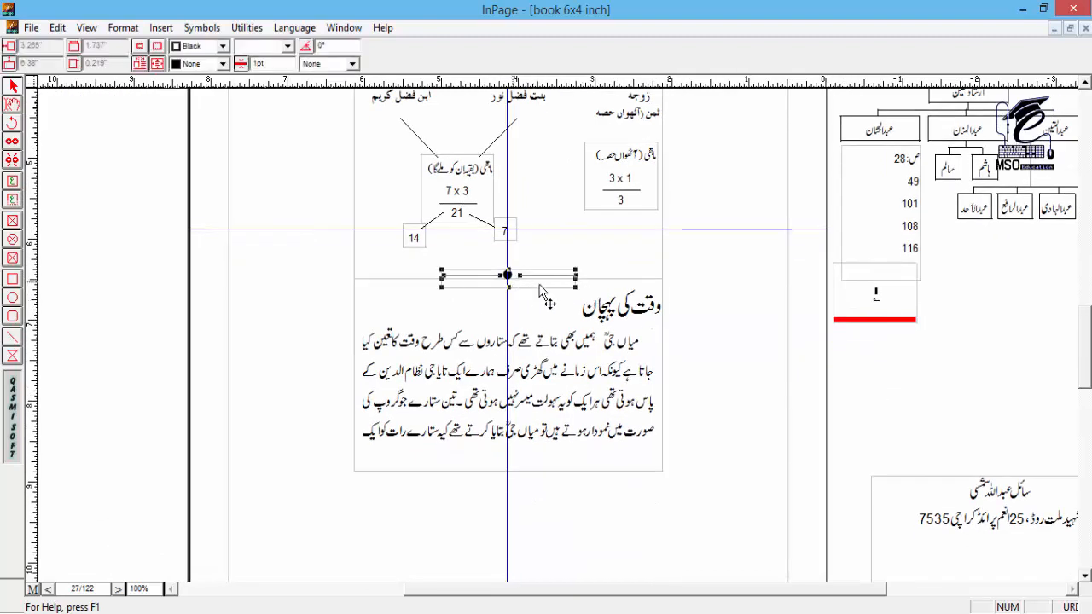
click(461, 290)
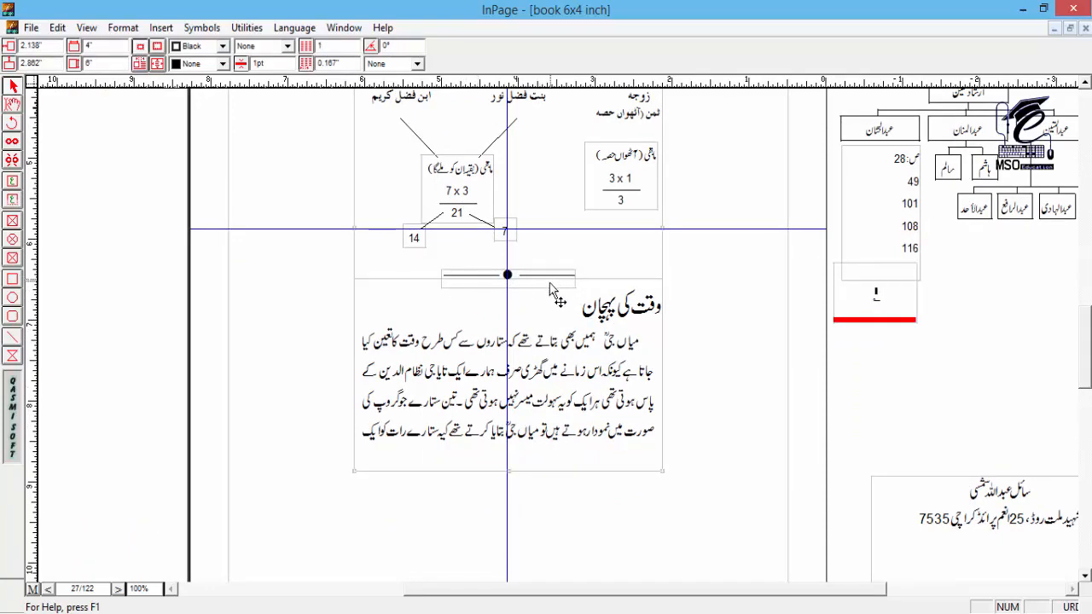
scroll(588, 201, up, 3)
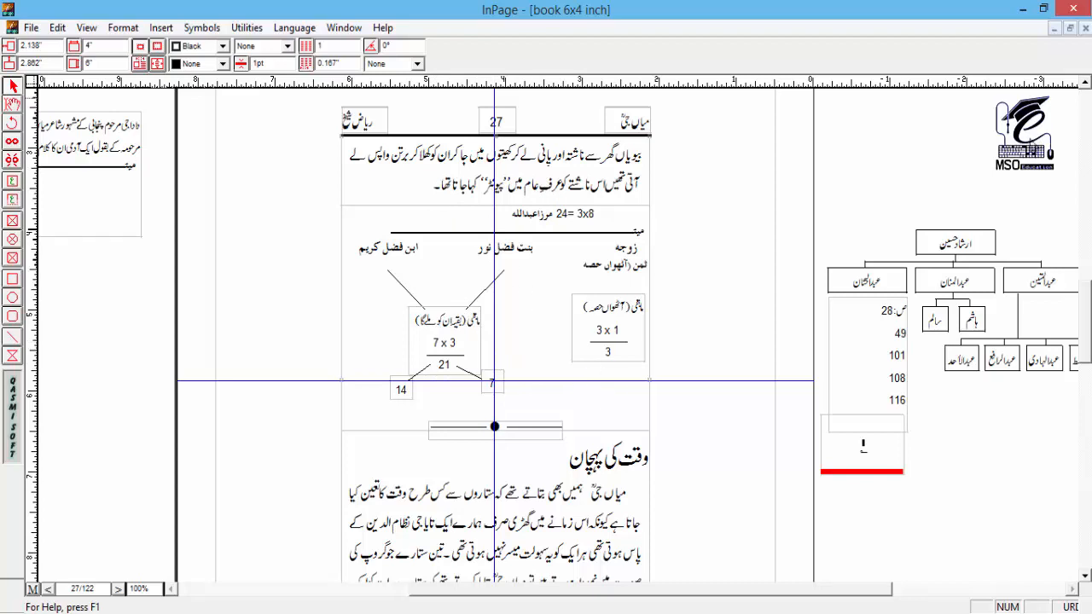
Step: Move the address text box on the pasteboard to about -5.45" across and 10.5" down
key(ctrl+minus)
key(ctrl+minus)
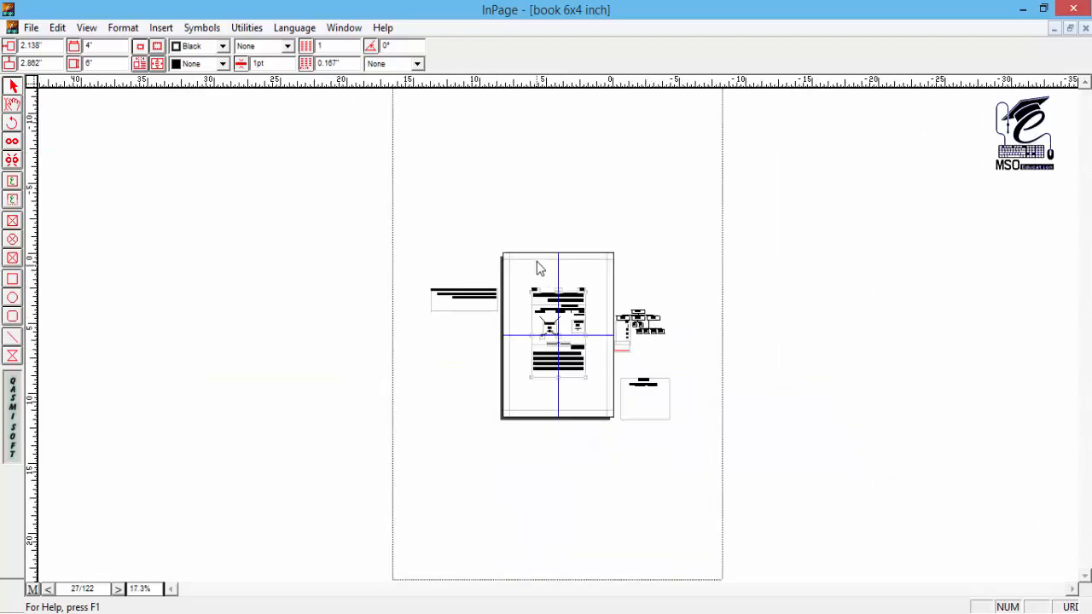
click(645, 323)
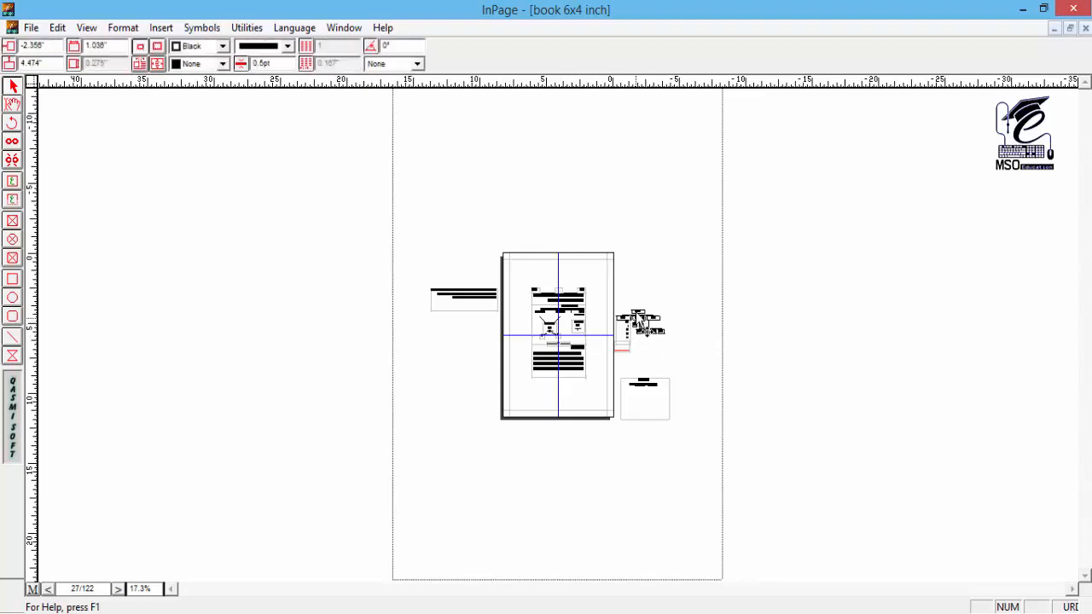
click(689, 360)
drag(664, 396, 648, 422)
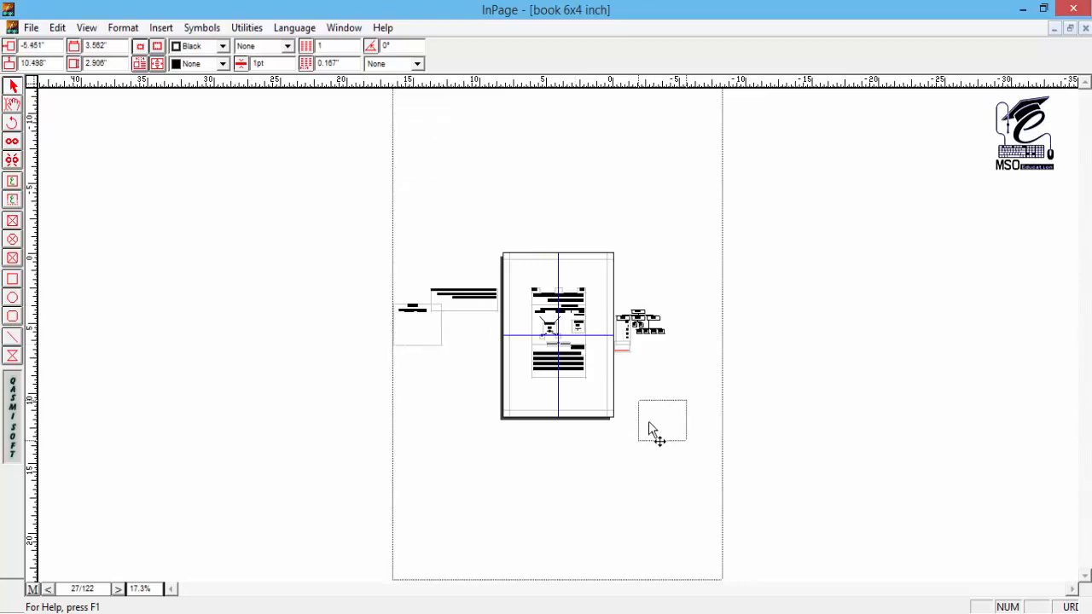
key(ctrl+1)
drag(378, 101, 630, 454)
scroll(634, 462, up, 4)
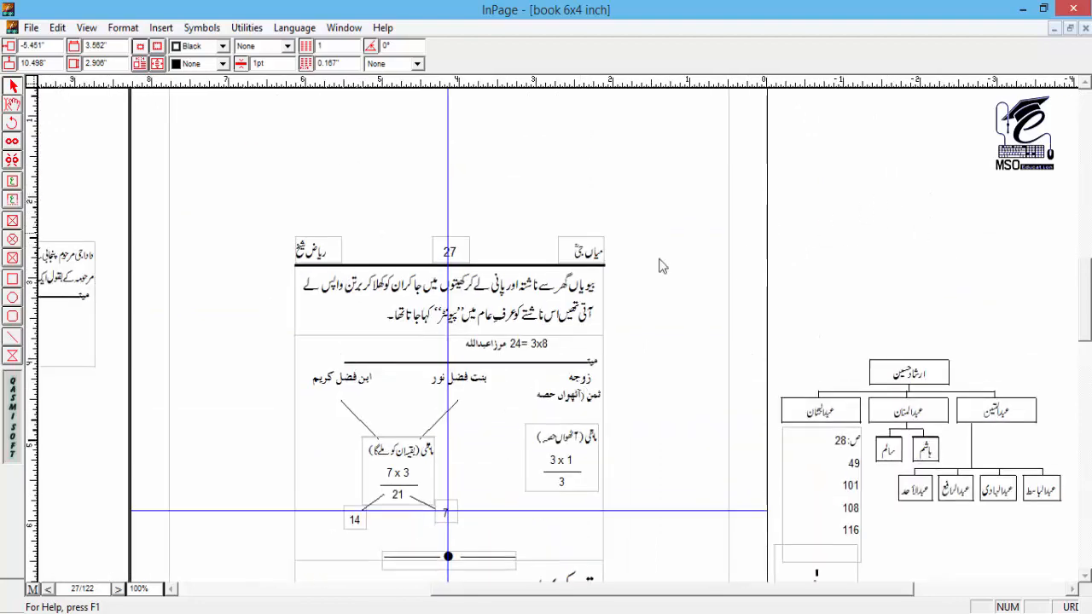
drag(525, 386, 559, 297)
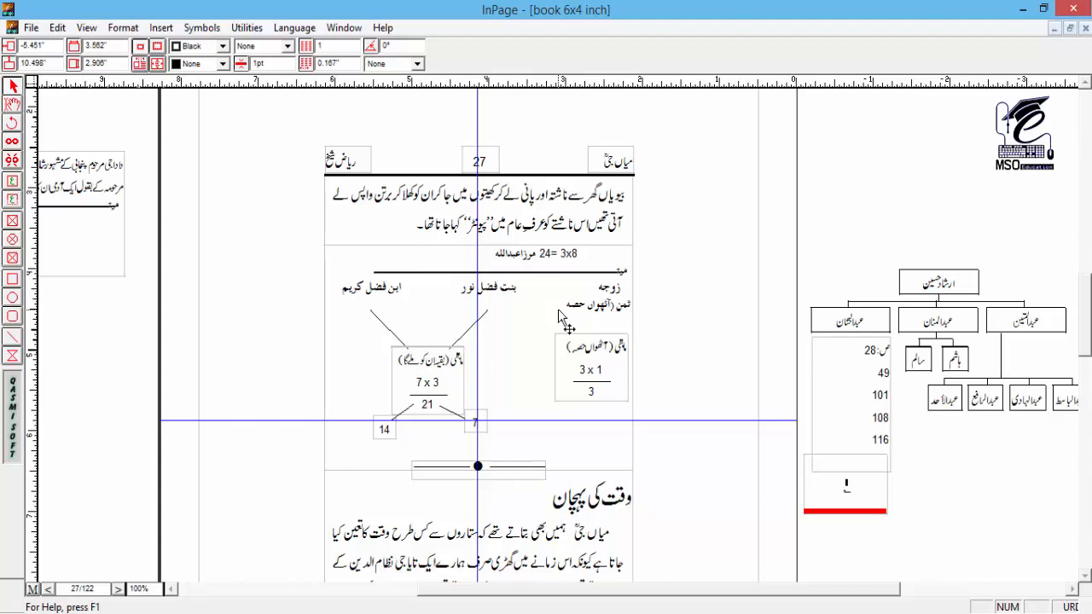
Step: Create a one-page A4 portrait document with 0.5" margins, one column, right-to-left direction and an automatic text box, viewed at 50%
key(ctrl+n)
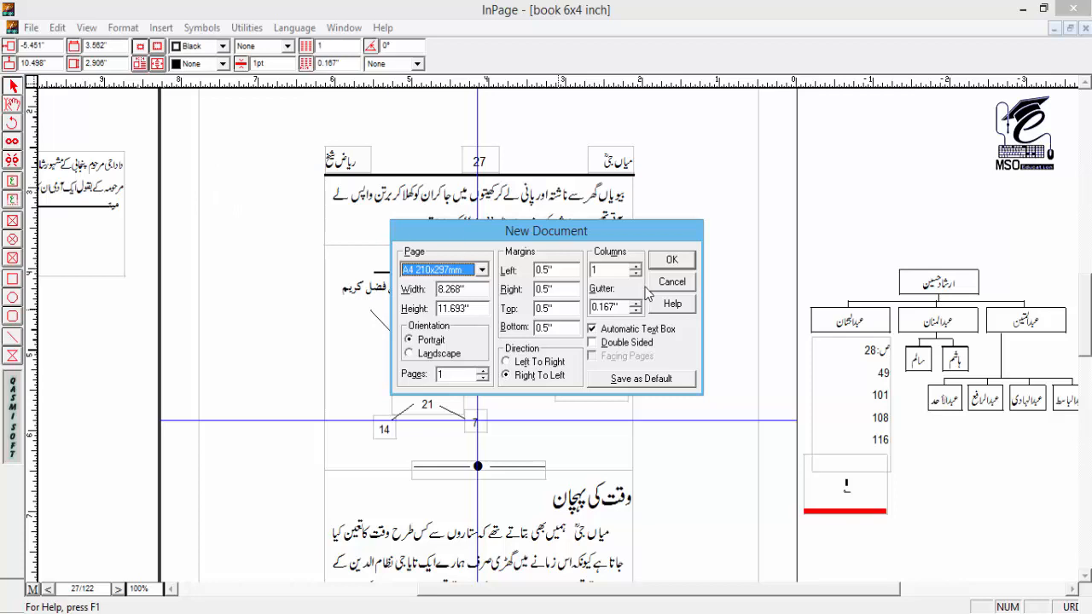
drag(470, 290, 422, 292)
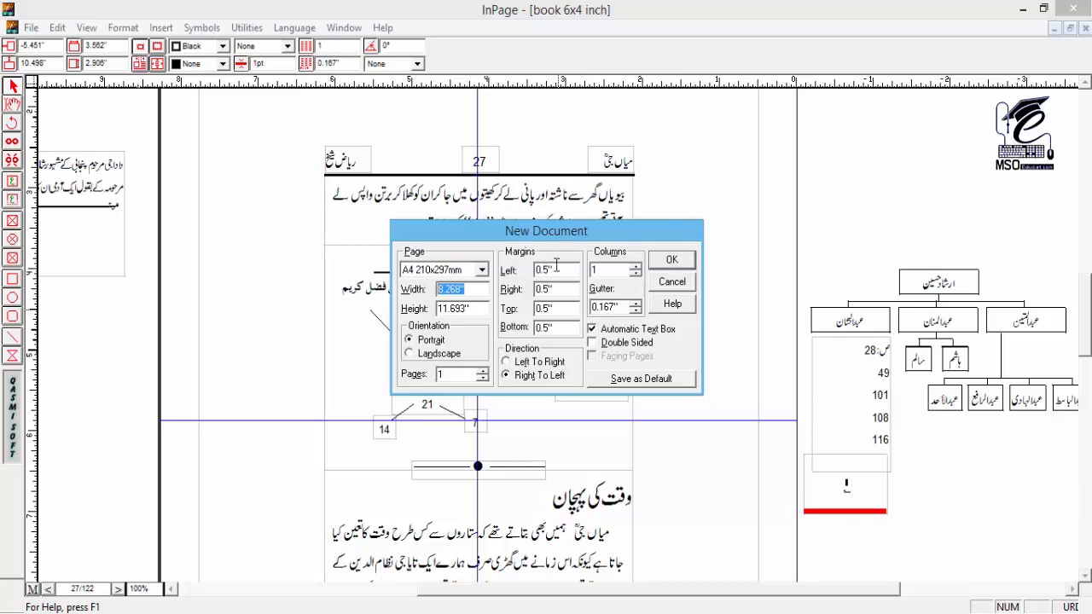
click(688, 265)
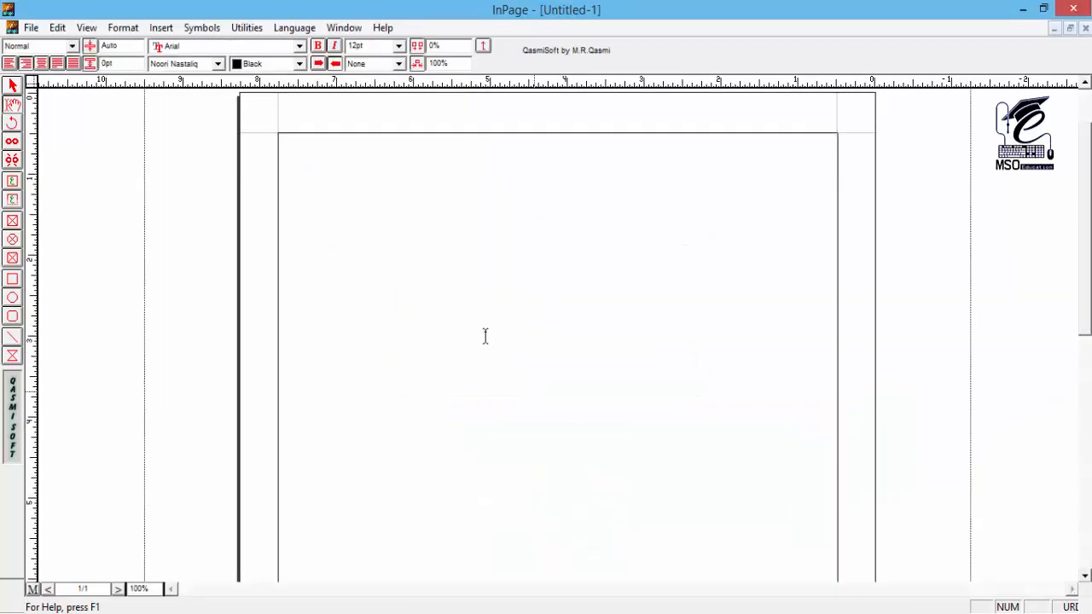
click(13, 87)
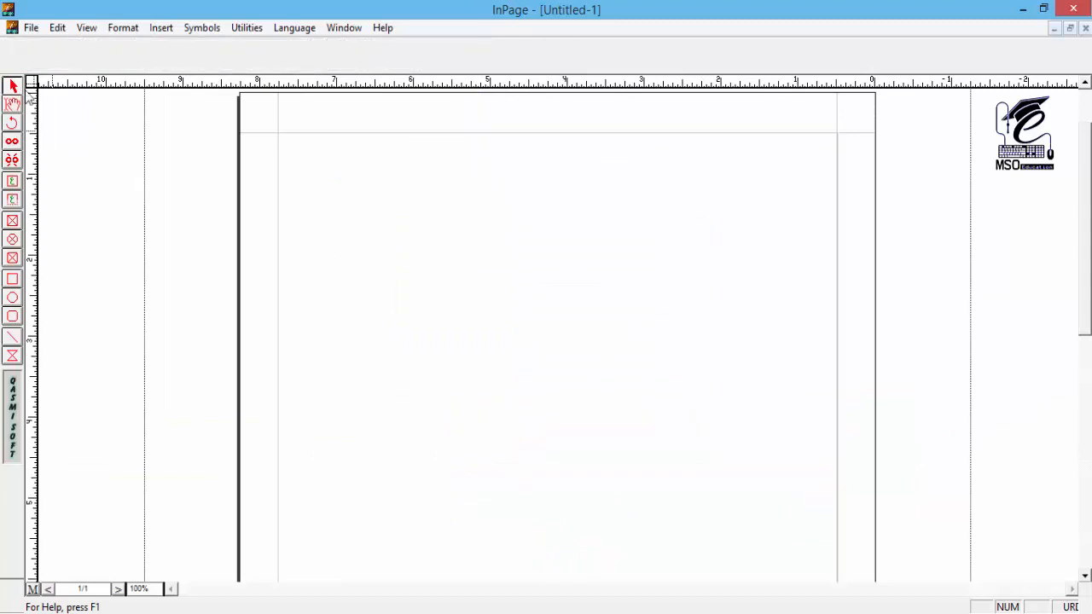
key(F5)
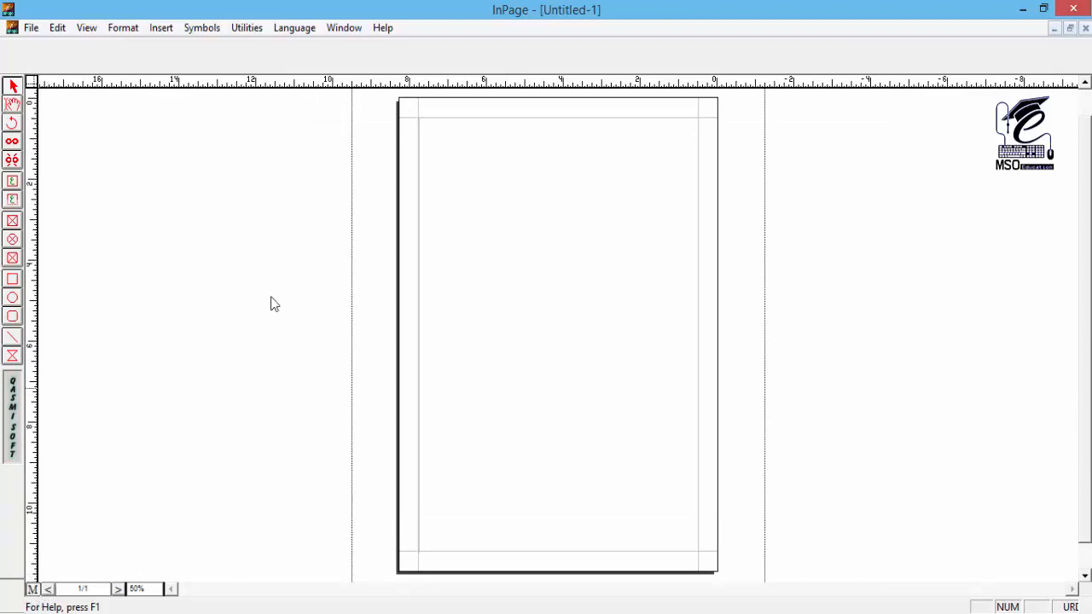
Step: Review the general measurement unit options in the document preferences and confirm Inches
click(596, 285)
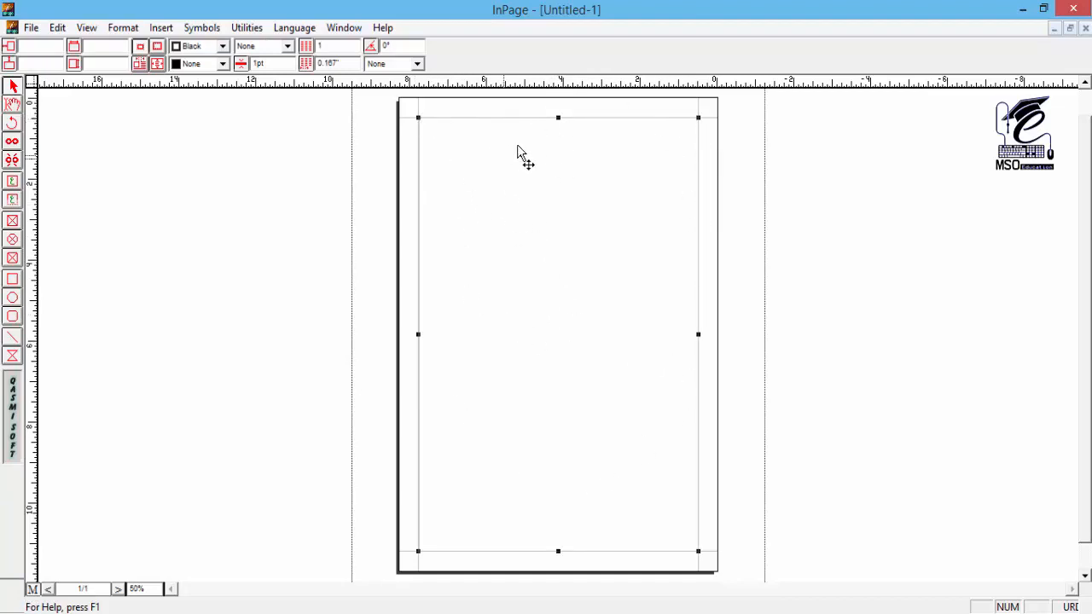
click(115, 46)
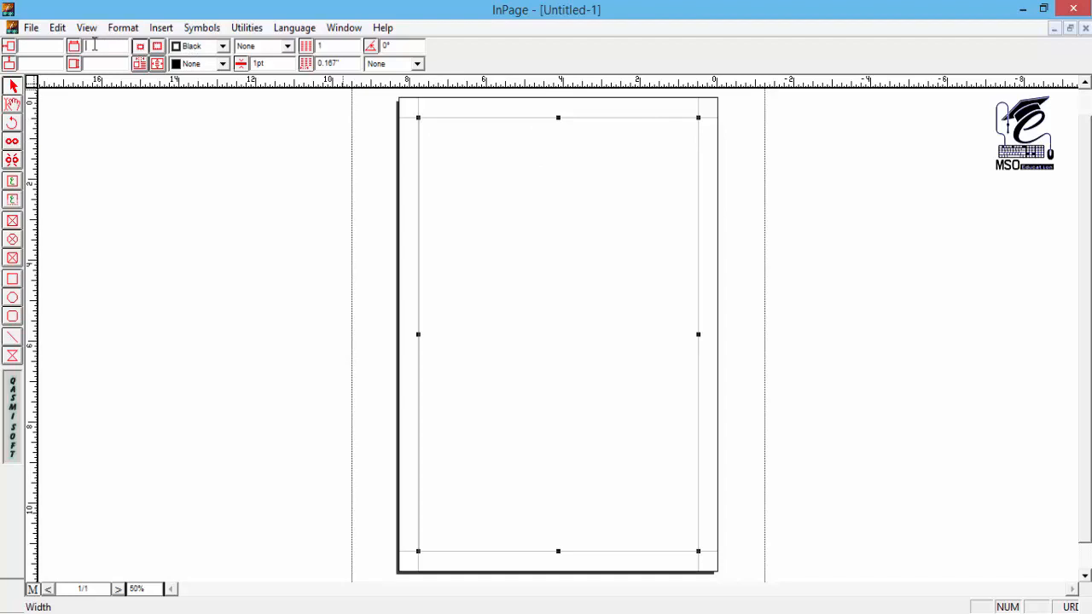
click(58, 29)
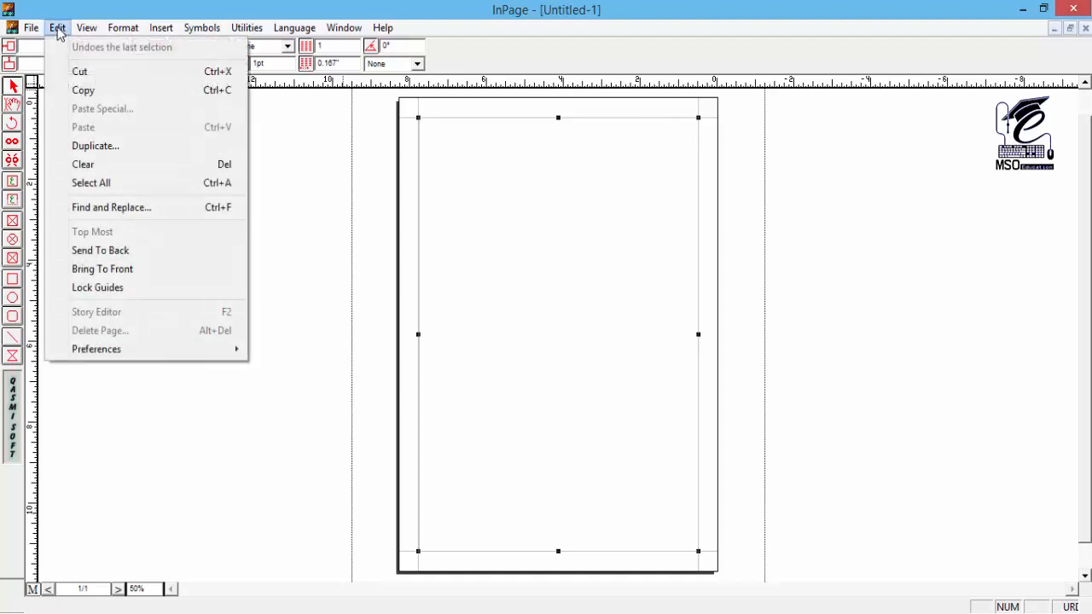
mouse_move(117, 358)
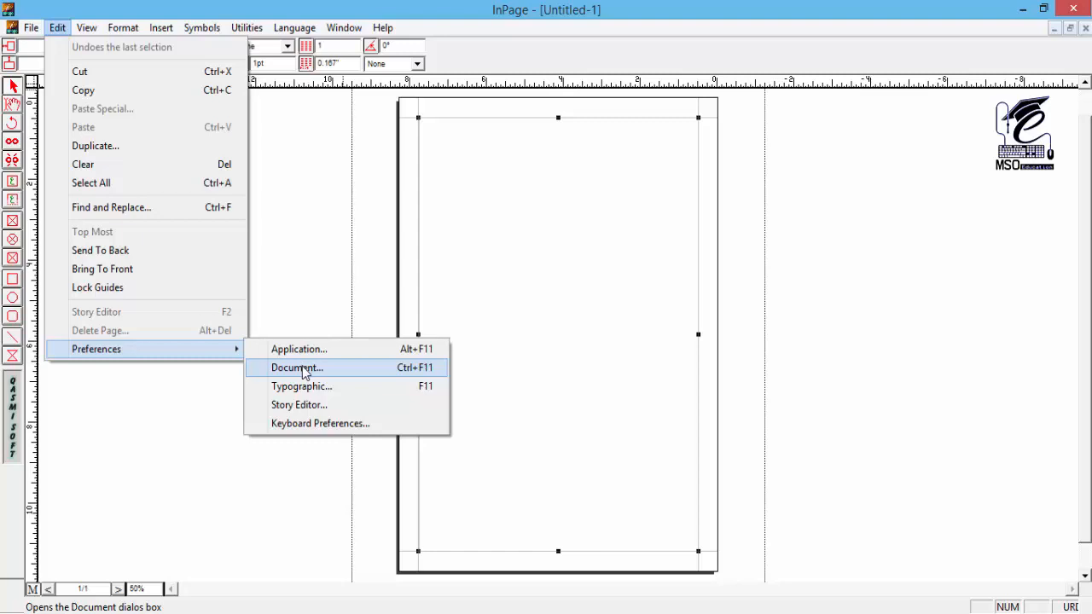
click(416, 376)
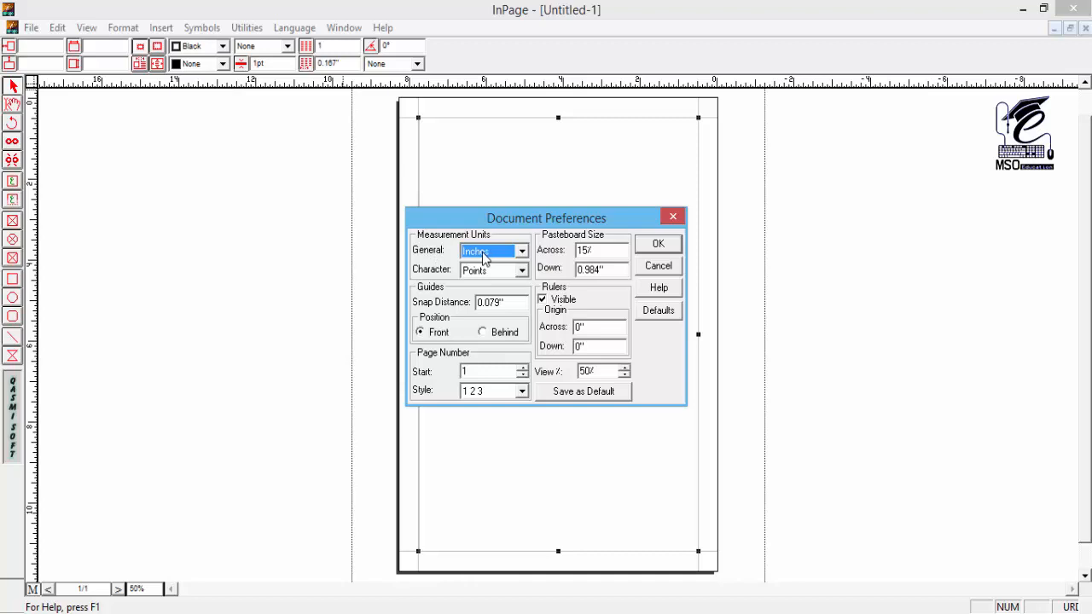
click(498, 257)
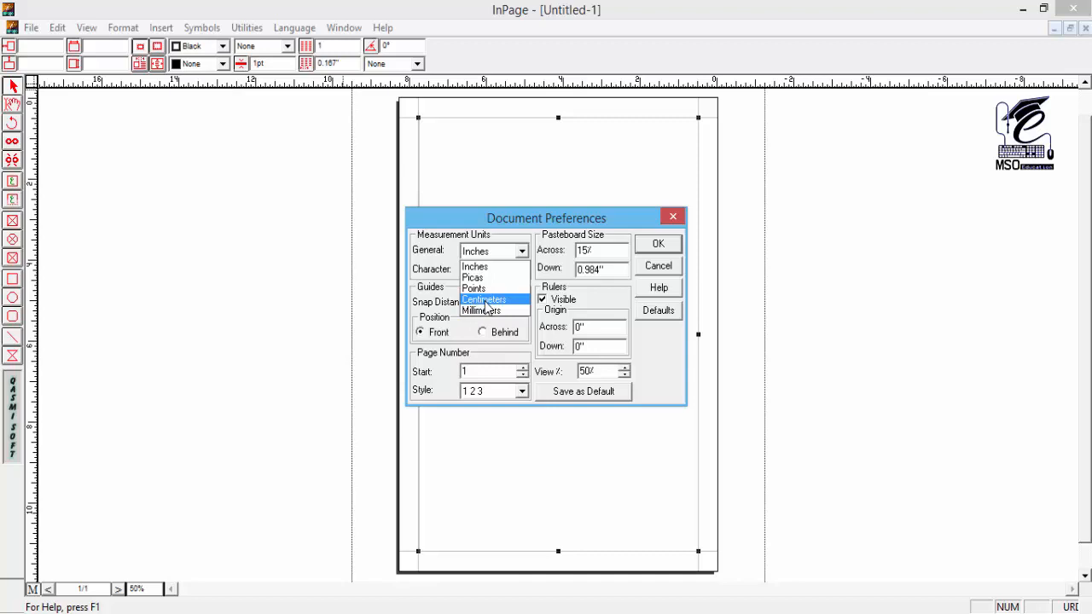
click(494, 255)
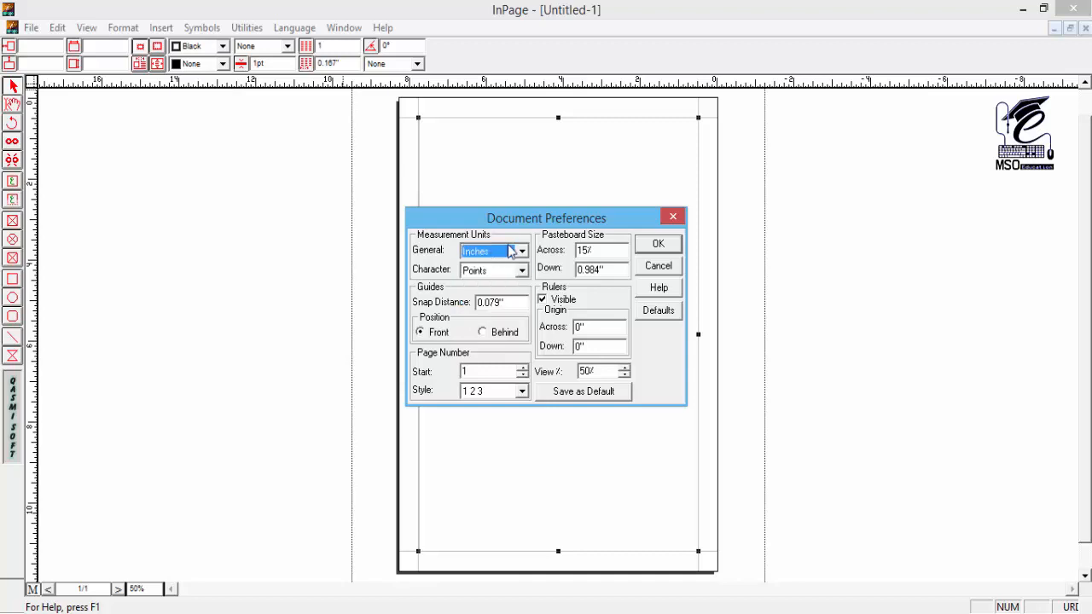
click(658, 245)
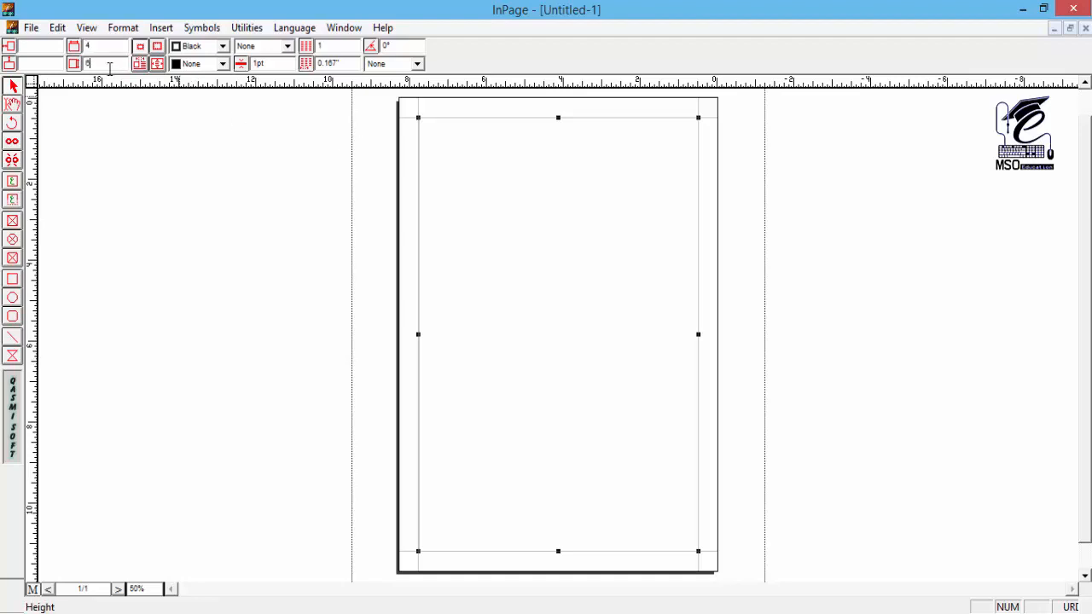
Step: Resize the page's text box to 4" wide and 6" high and undo the resize
key(Return)
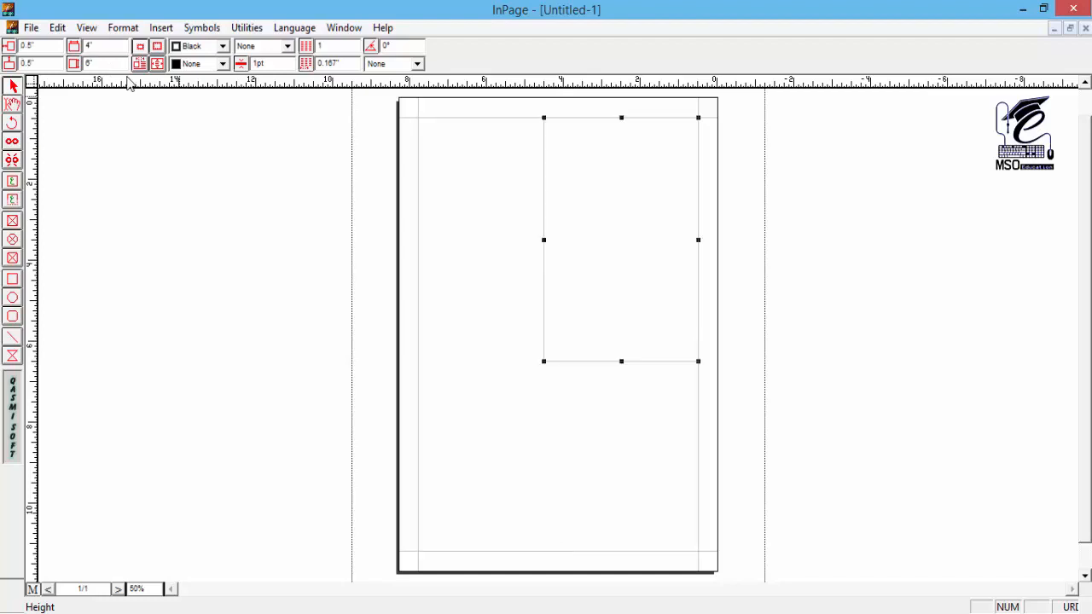
click(619, 217)
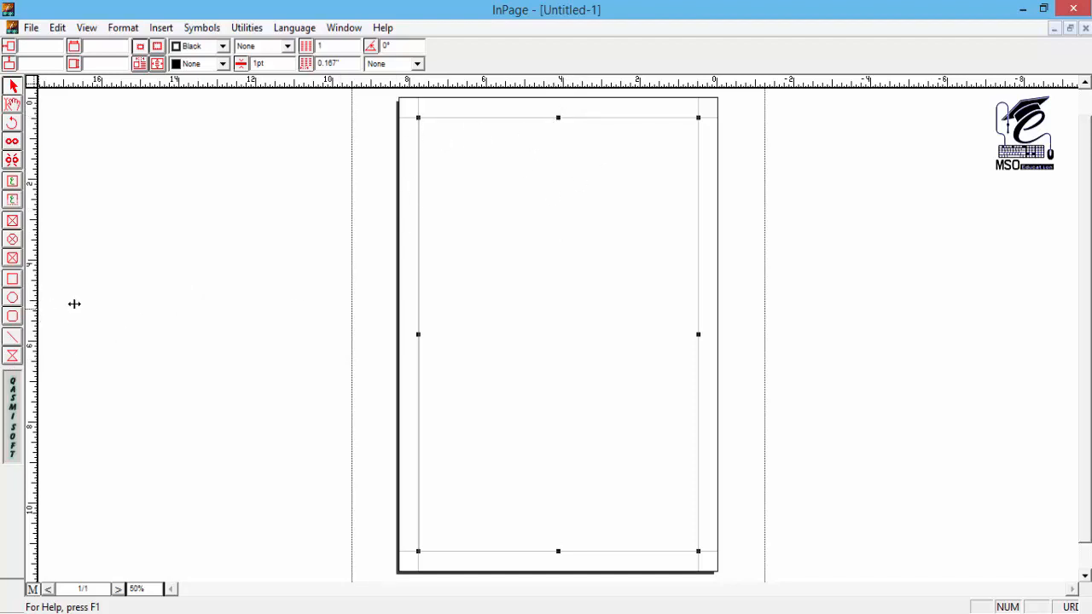
Step: Place a vertical and a horizontal guide crossing at the centre of the page's text box
drag(489, 292, 504, 334)
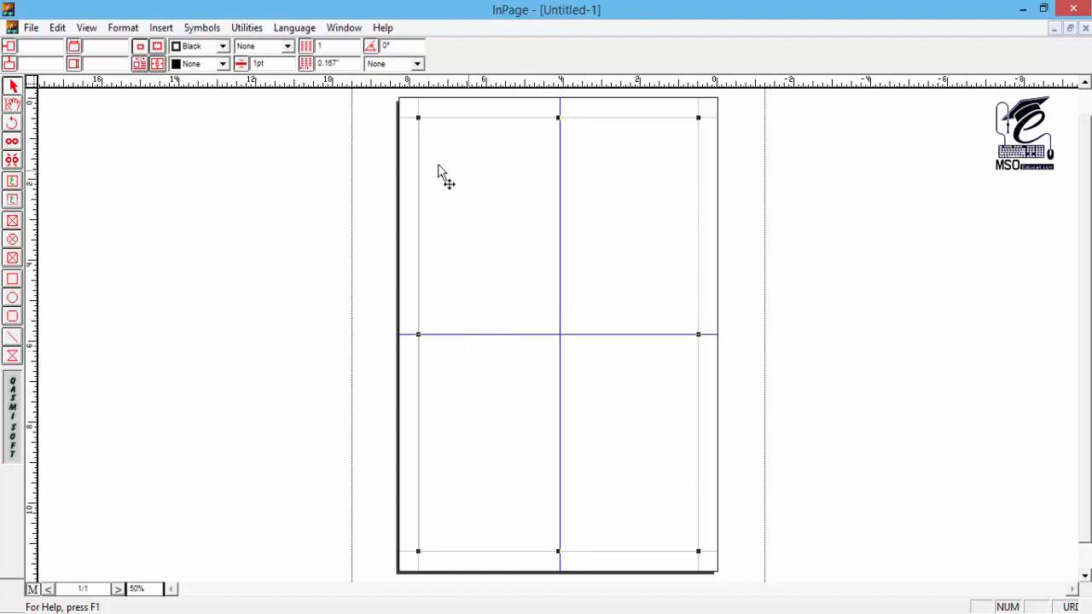
Step: Set the text box to 4" wide and 6" high and move it to about 2.07" across and 2.35" down, centred on the vertical guide
click(101, 47)
key(Return)
mouse_move(668, 220)
mouse_down()
mouse_move(634, 244)
mouse_move(605, 285)
mouse_move(613, 297)
mouse_up()
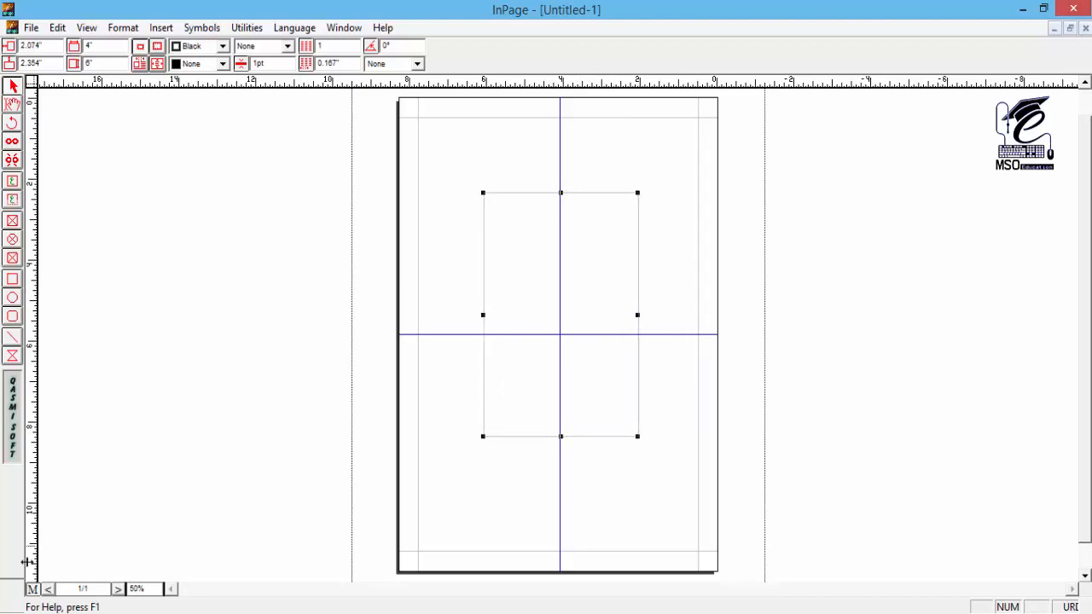
Step: Draw a horizontal header line about 4" long along the top edge of the page's text box, about 2.31" down
click(12, 337)
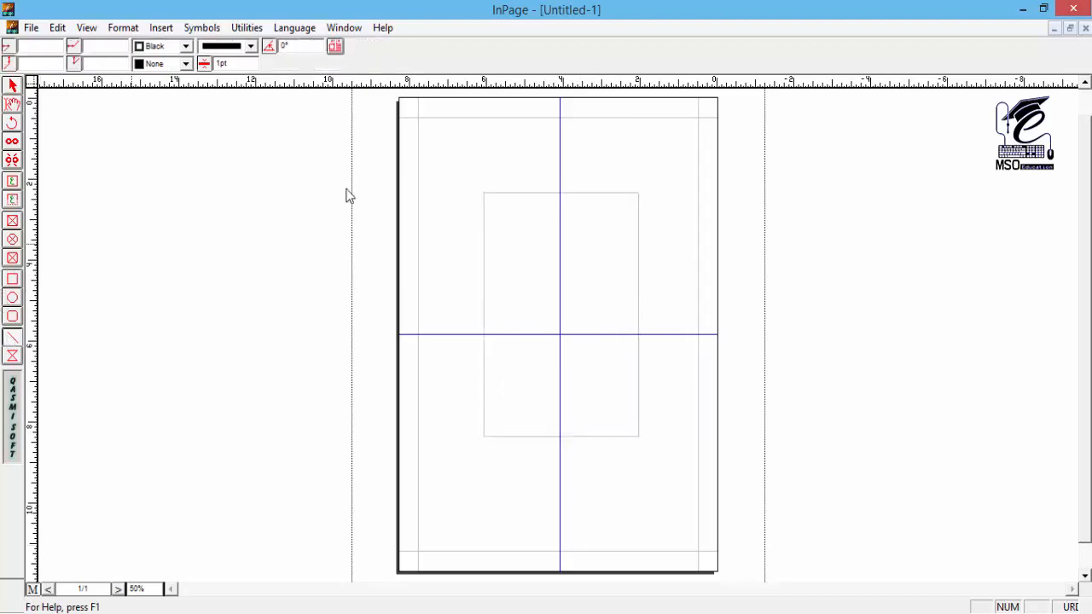
mouse_move(484, 192)
mouse_down()
mouse_move(590, 197)
mouse_move(639, 221)
mouse_up()
drag(640, 222, 640, 221)
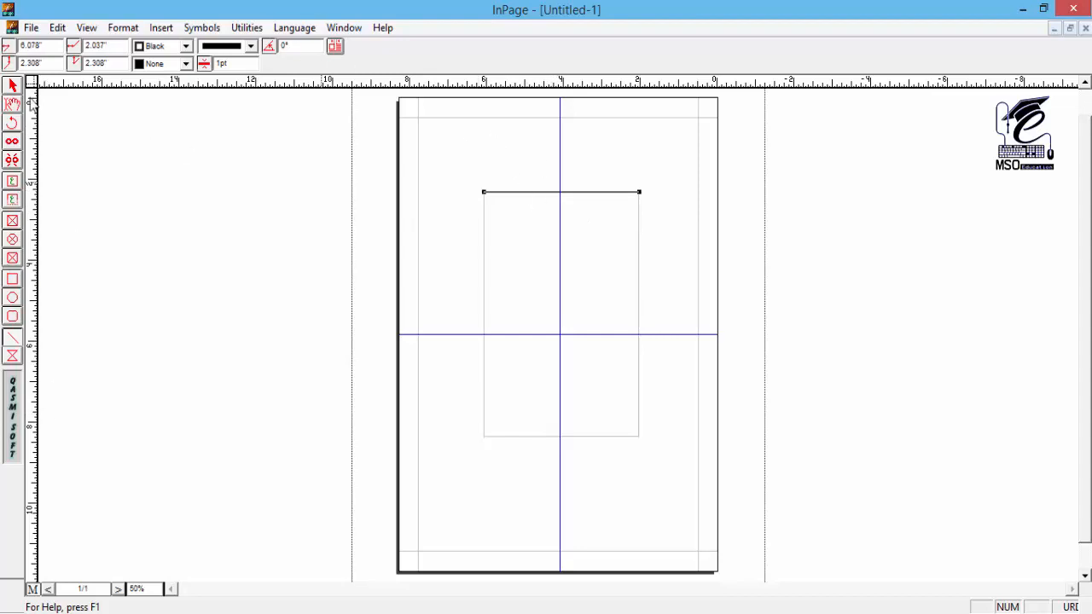
Step: Add a title text box about 0.73" wide above the header line, holding a centred automatic page number in 14pt
click(13, 202)
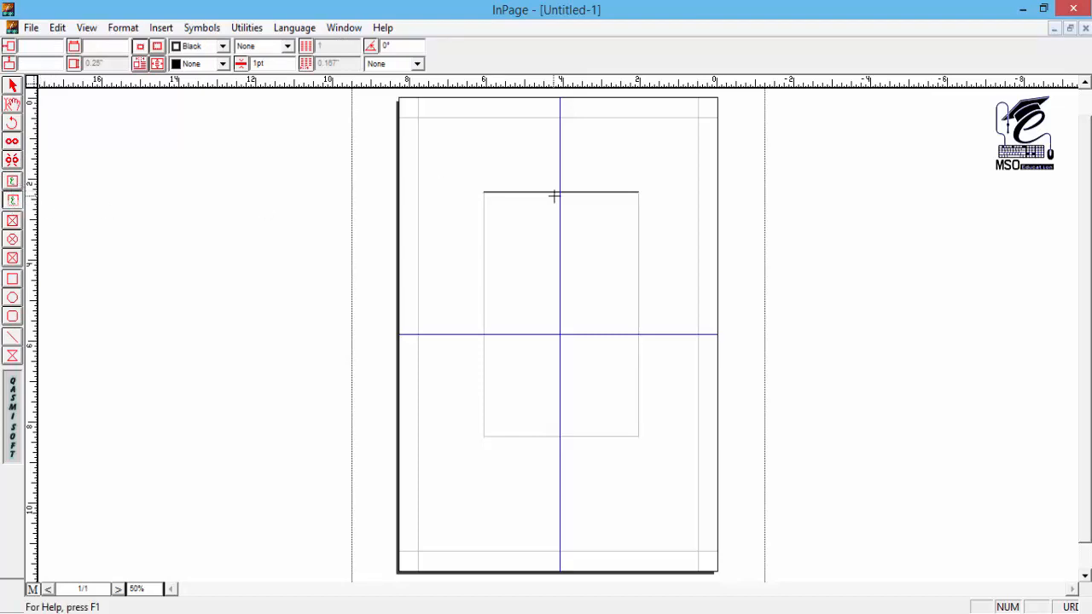
drag(548, 170, 575, 193)
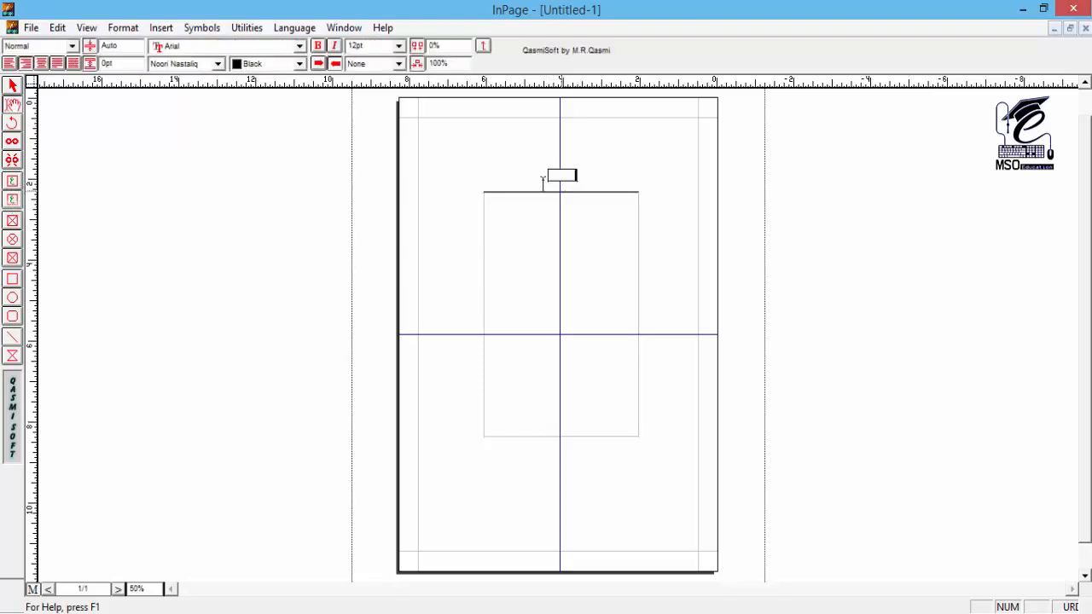
click(162, 27)
click(181, 66)
click(359, 48)
text(14)
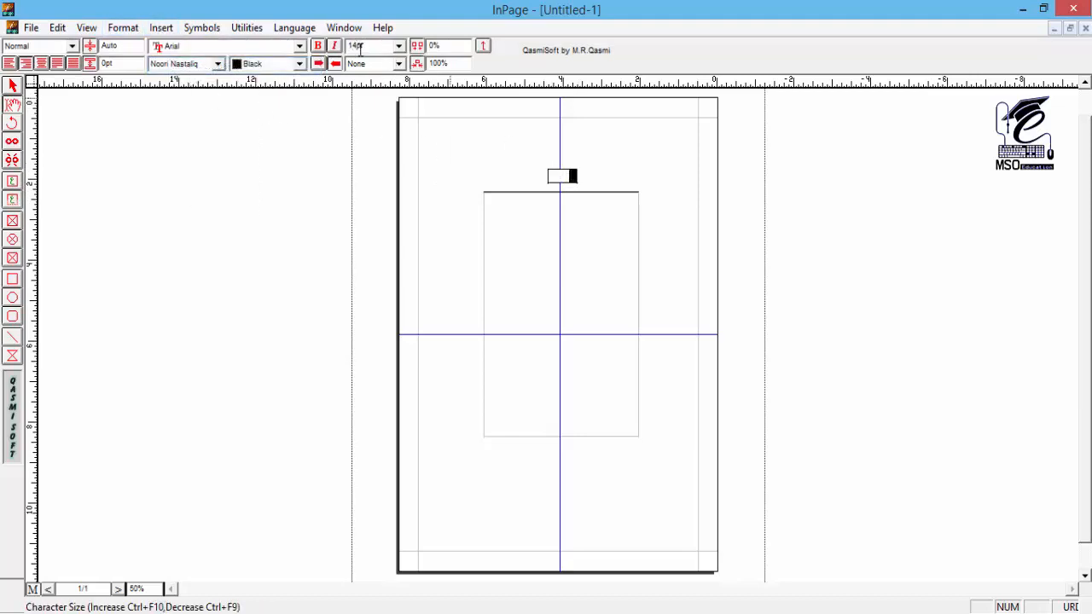
click(41, 64)
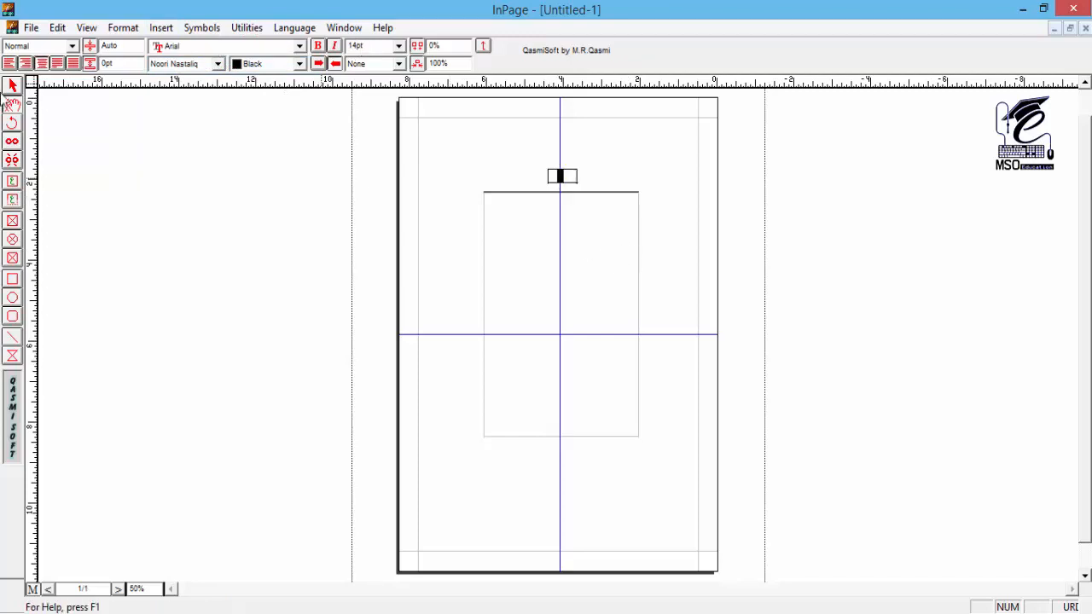
Step: Move the page number box down onto the header line and switch from the master page to the document page
click(12, 86)
click(569, 185)
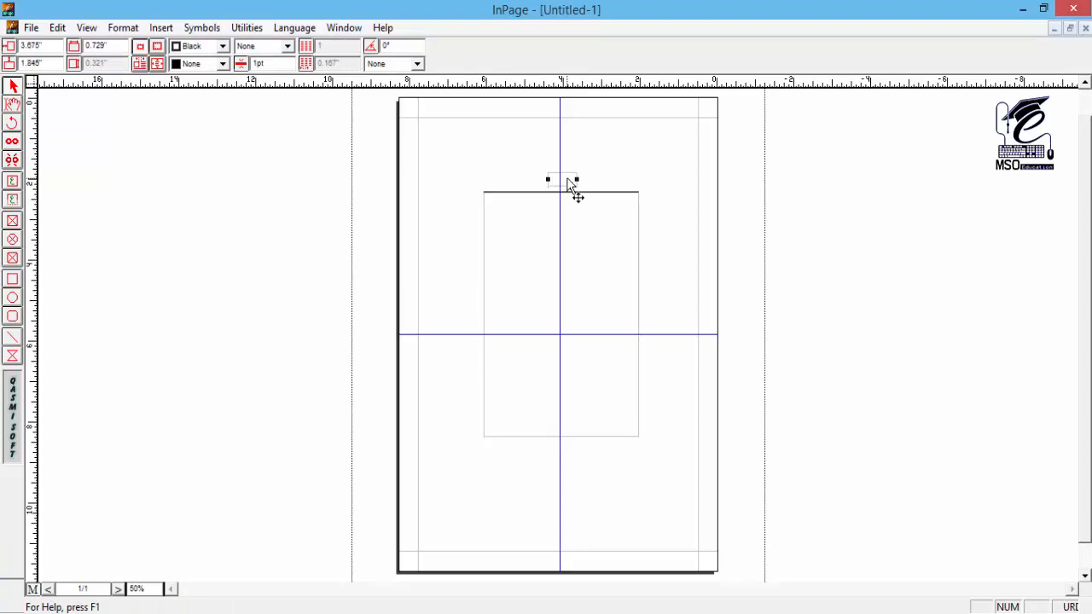
key(Down)
click(33, 590)
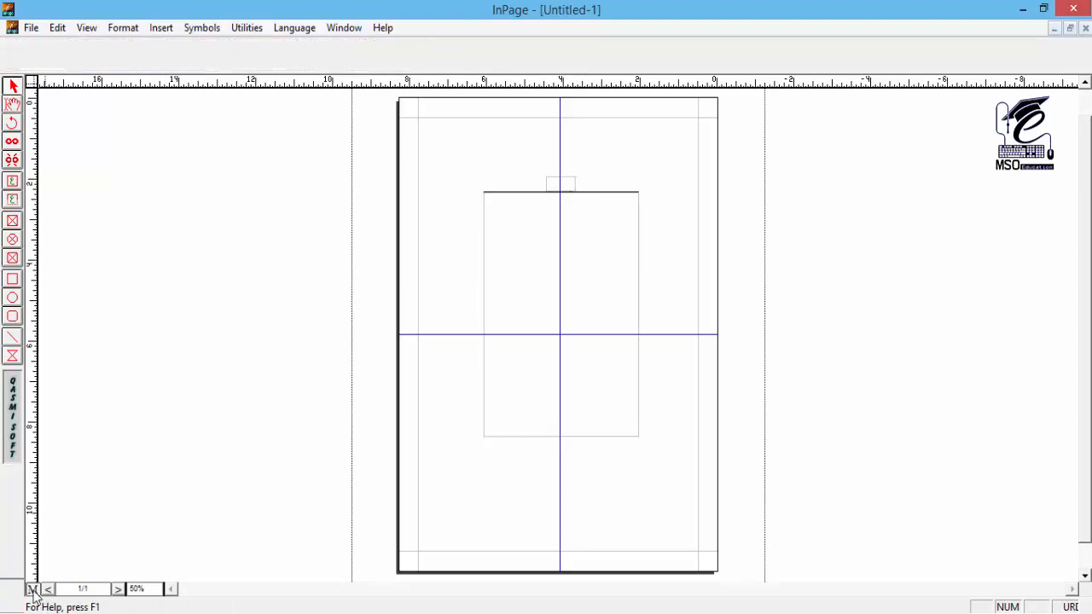
Step: Check the header at 200%, then lower the header line and page number box onto the text box's top edge on the master page
click(10, 103)
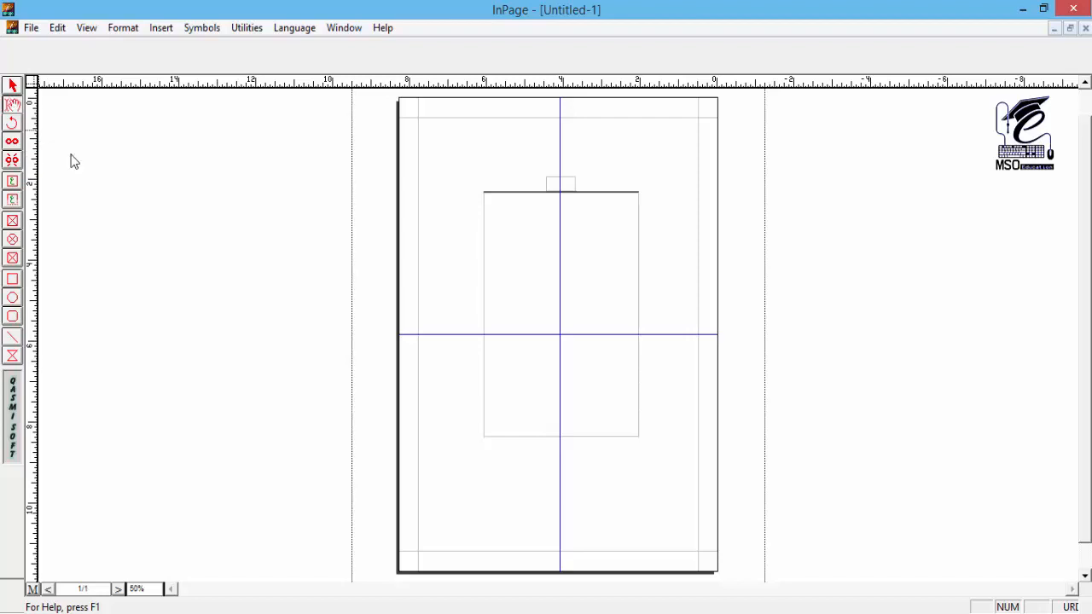
click(530, 229)
key(ctrl+2)
drag(338, 221, 542, 346)
click(12, 86)
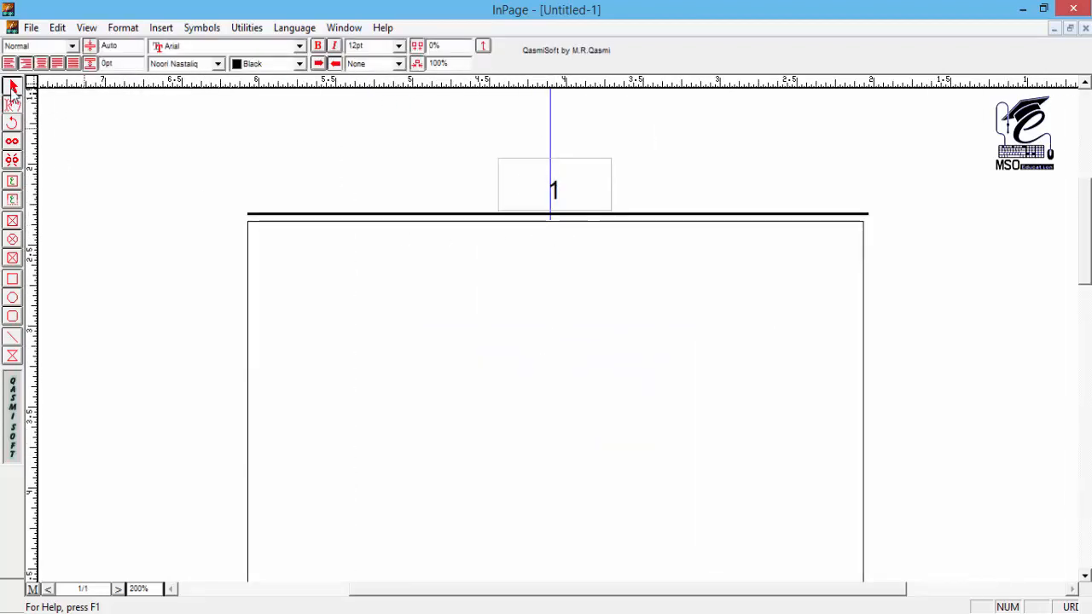
scroll(426, 408, down, 1)
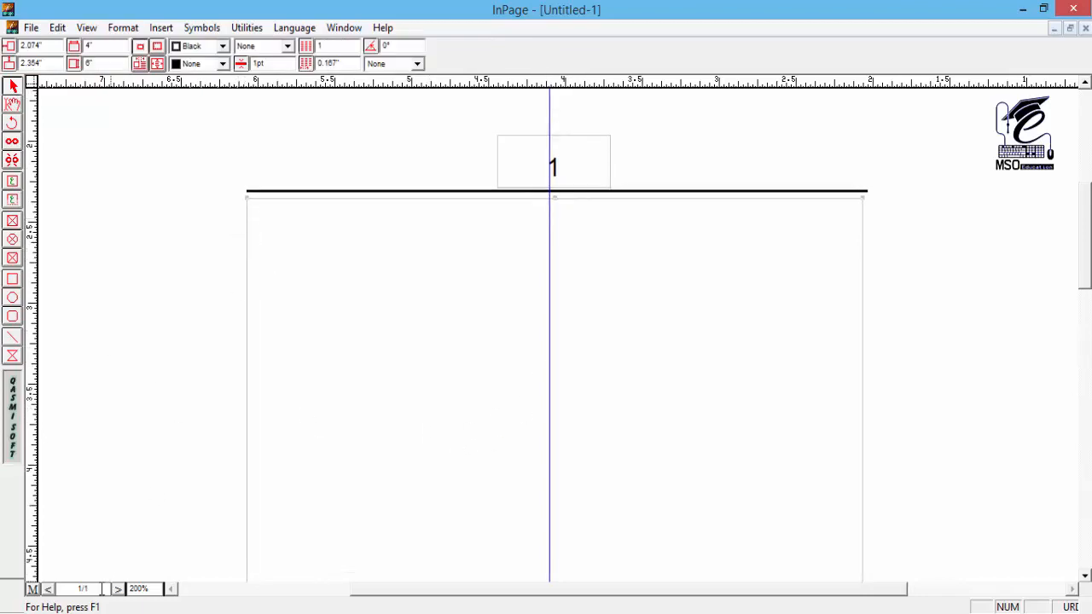
click(31, 589)
click(302, 193)
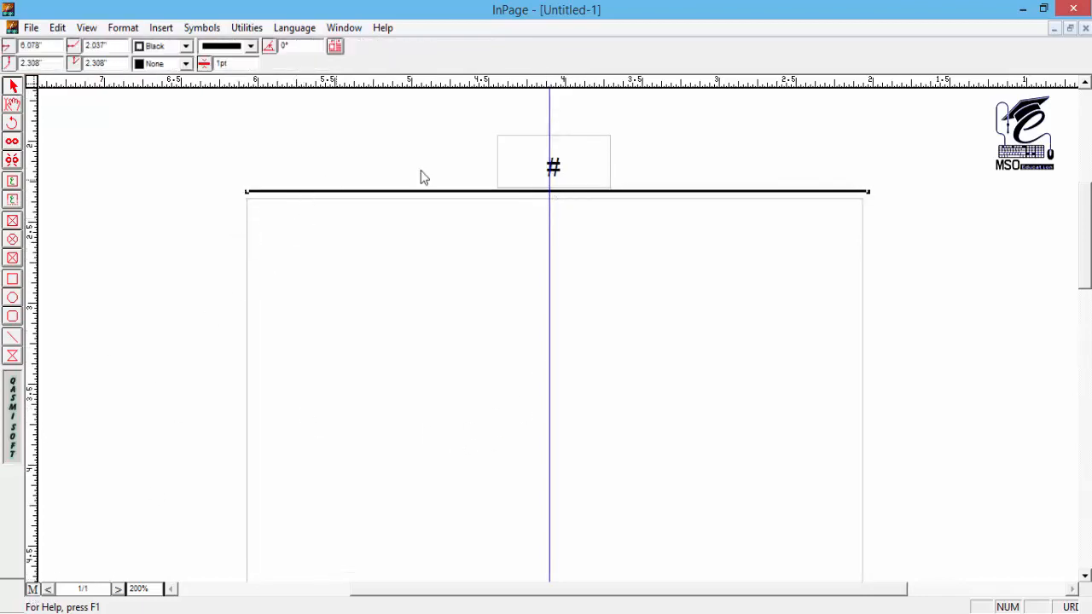
click(512, 165)
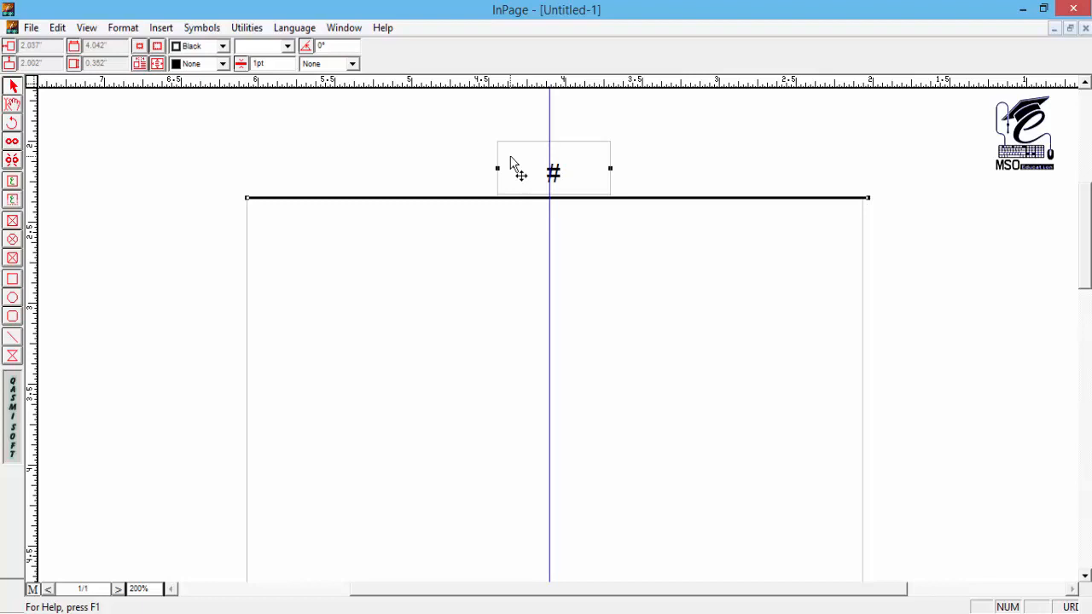
click(32, 589)
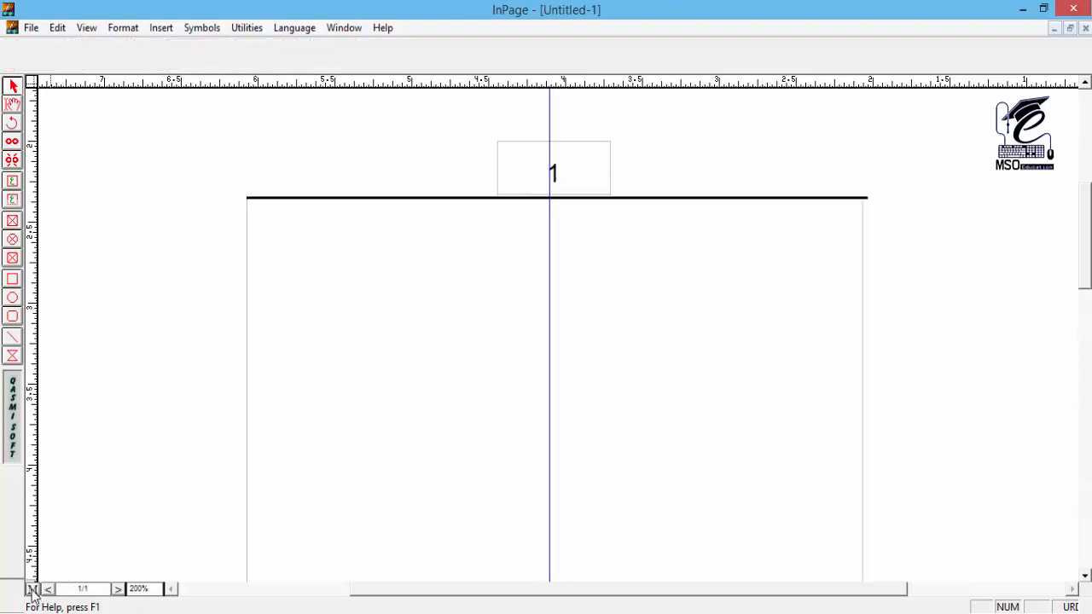
Step: Enter a sample name on the first line of the page's text box, viewed at 100%
click(619, 348)
click(12, 104)
click(663, 270)
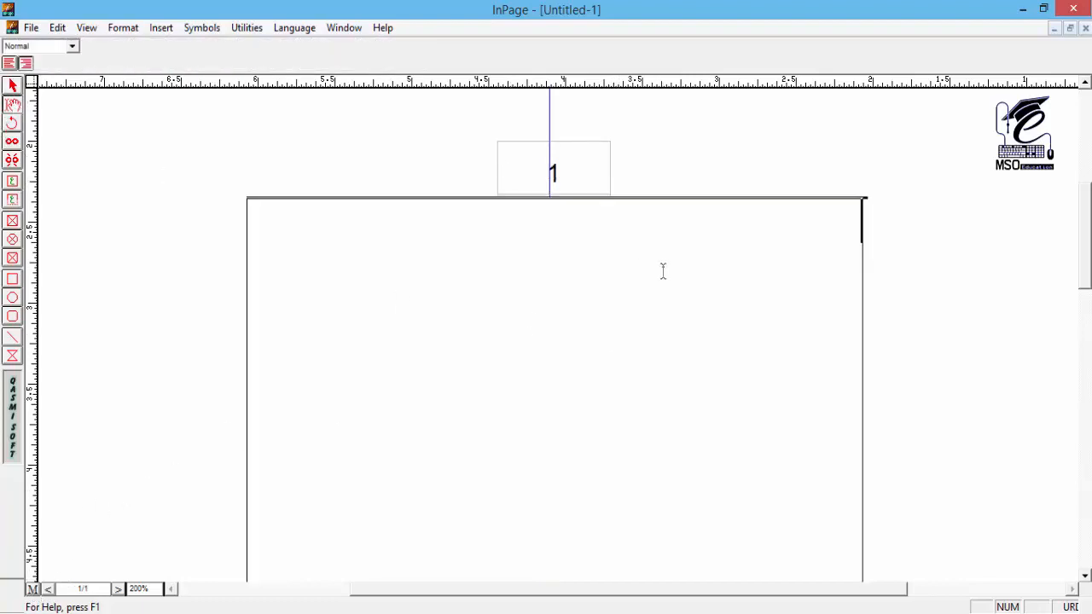
key(ctrl+1)
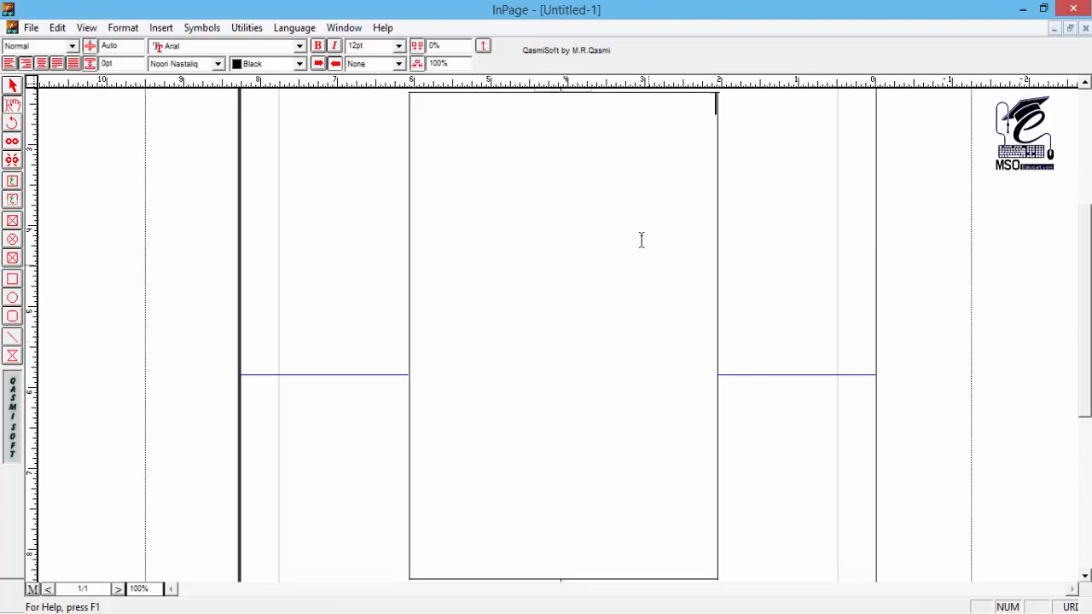
scroll(642, 239, up, 2)
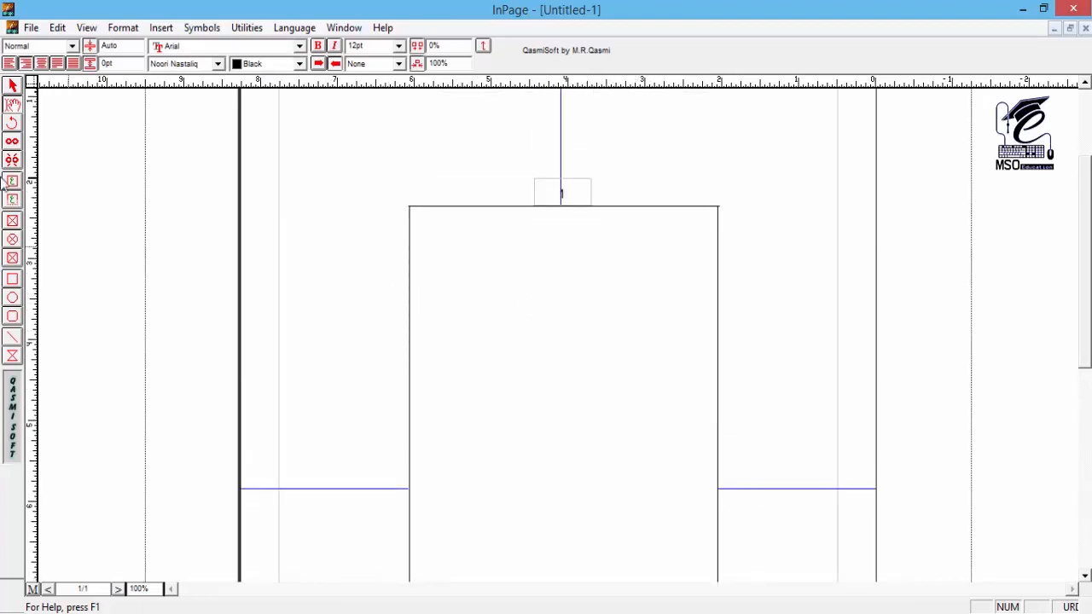
click(12, 86)
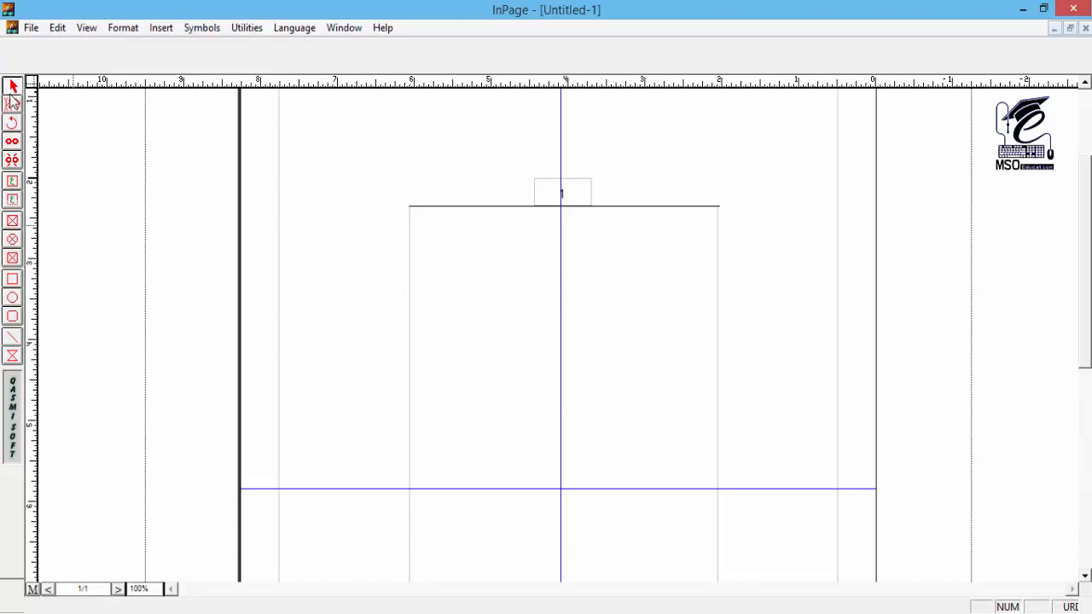
drag(505, 376, 490, 333)
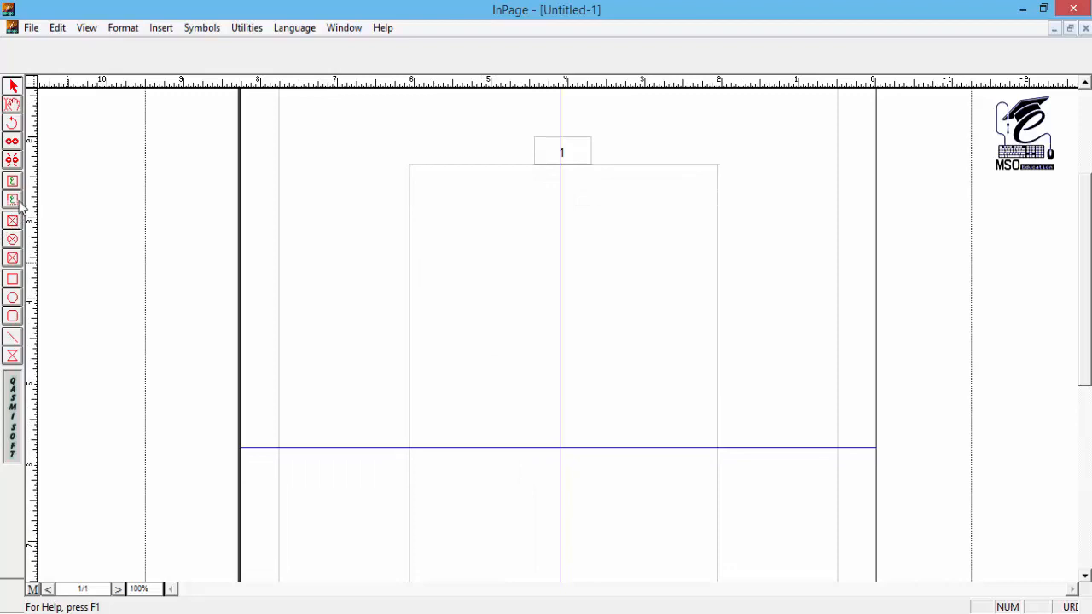
click(12, 104)
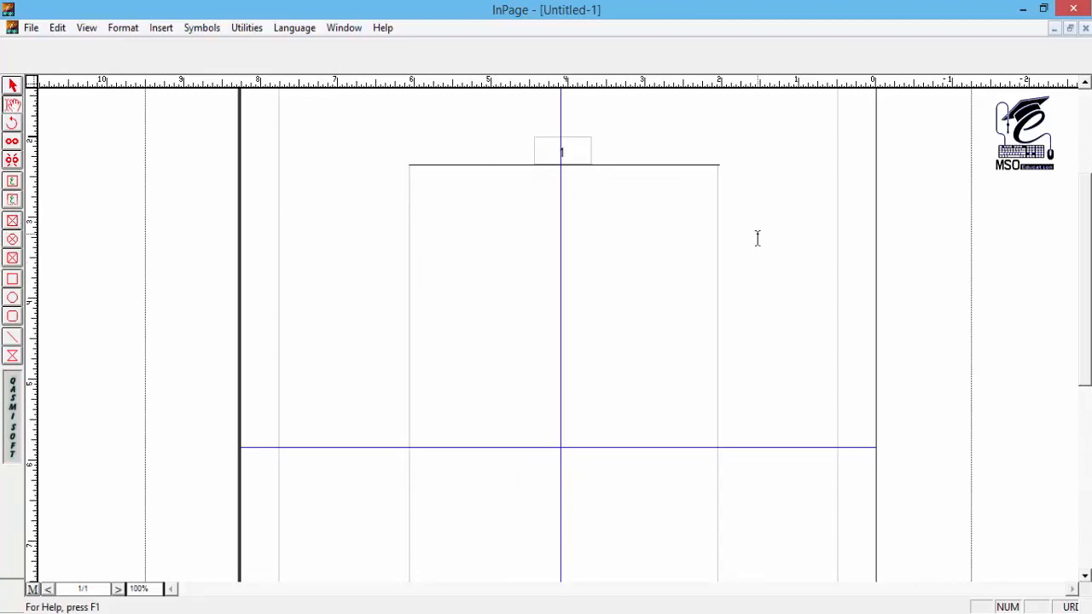
click(650, 206)
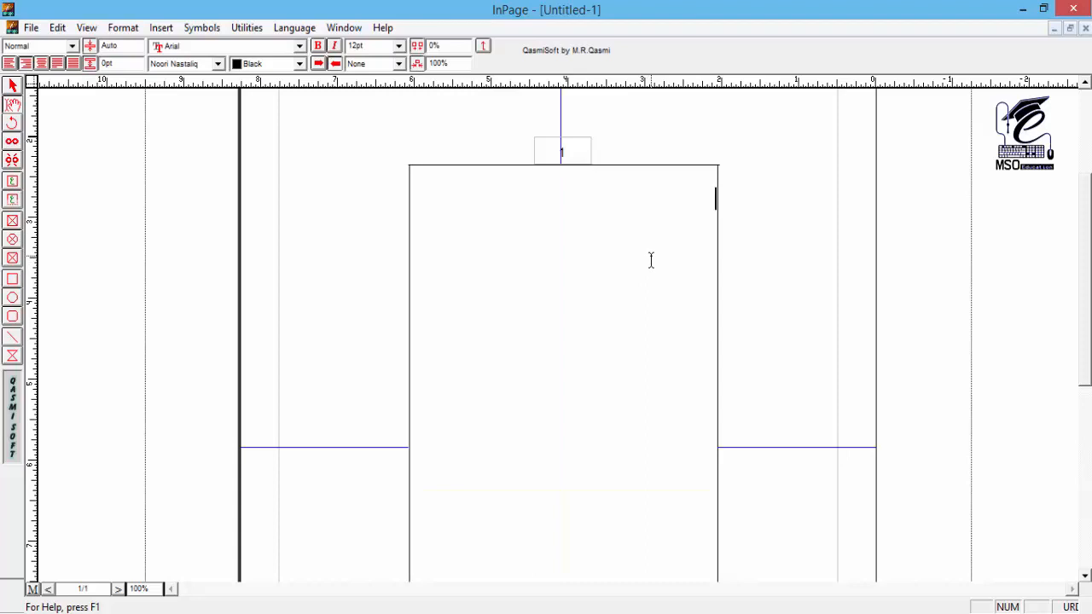
text(بداللہ)
click(13, 85)
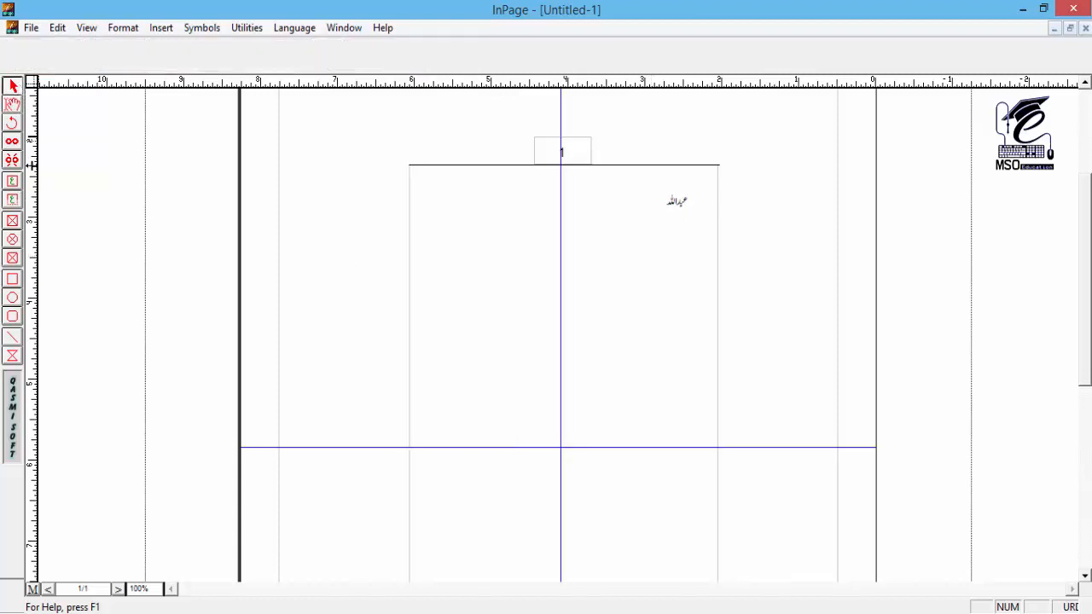
Step: Draw a rectangle about 0.59" wide and 0.30" high around the sample name and return to the body text
click(13, 281)
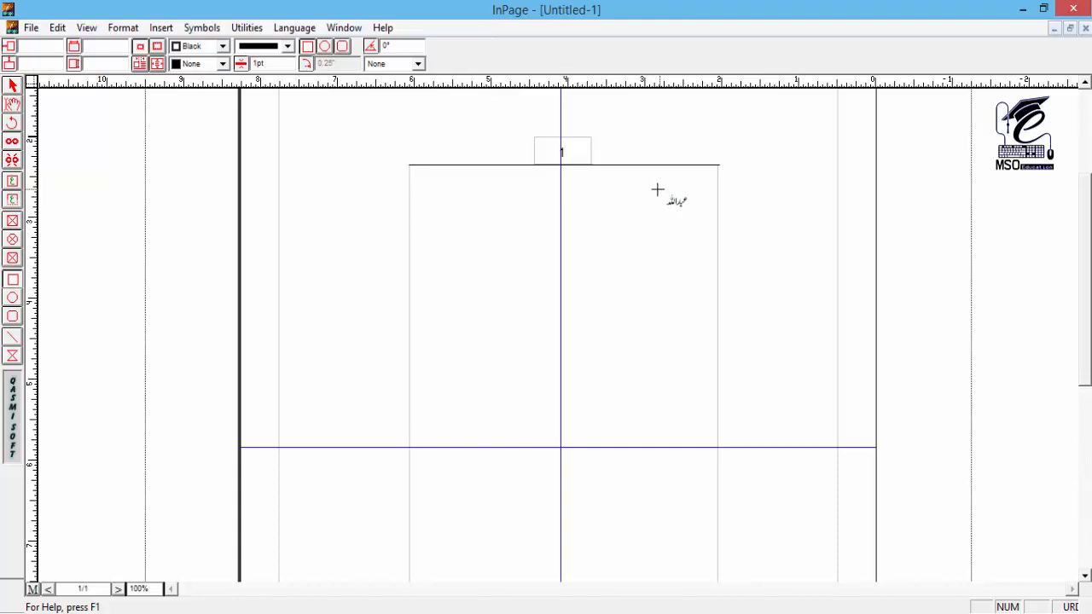
drag(657, 188, 704, 213)
click(10, 117)
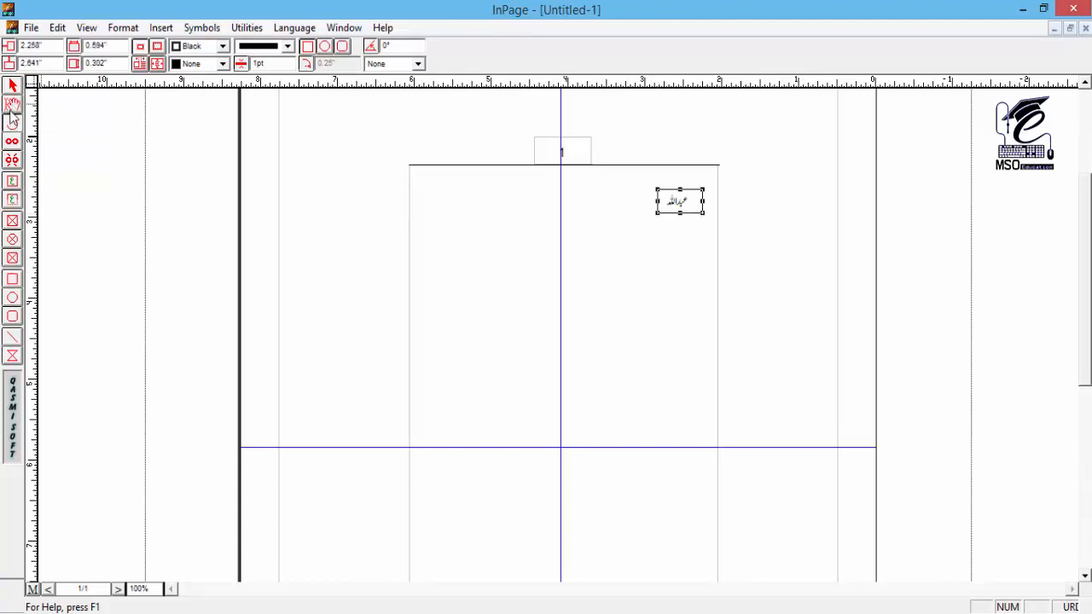
click(8, 108)
click(694, 225)
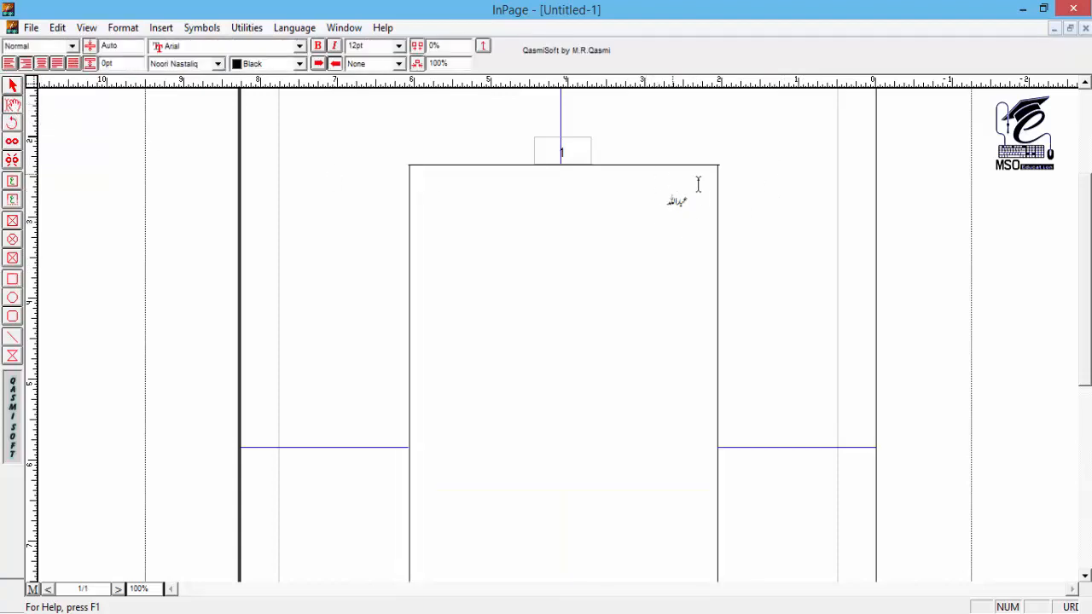
click(12, 86)
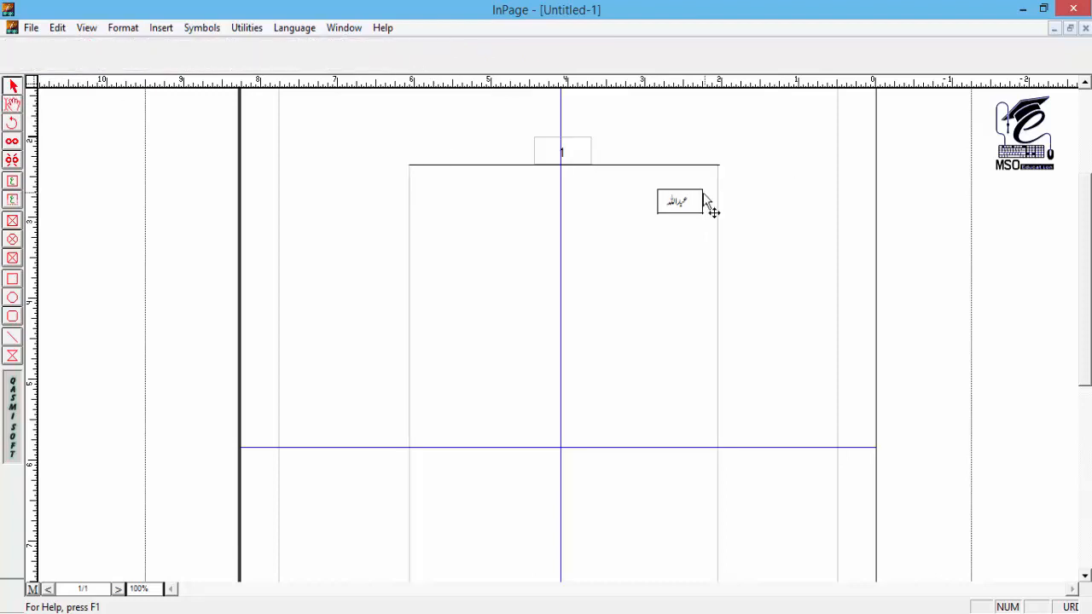
Step: Delete the rectangle around the sample name and the name itself from the body text
click(705, 207)
key(Delete)
click(11, 105)
double_click(657, 203)
key(Delete)
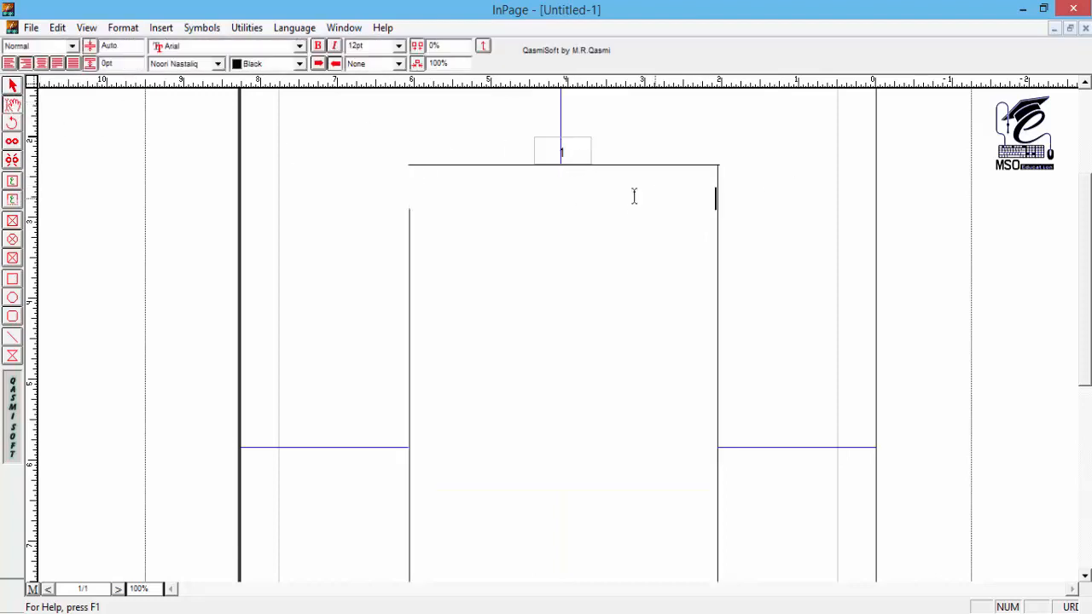
Step: Draw a separate text box about 0.99" wide and 0.40" high inside the upper right of the text area and enter the sample name
click(12, 182)
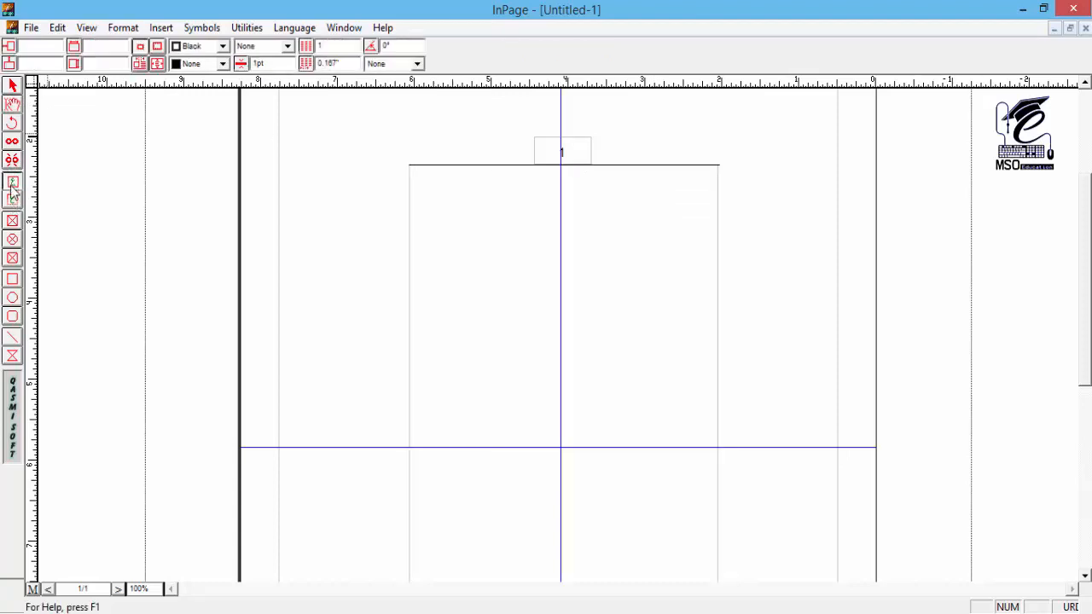
drag(691, 205, 622, 235)
text(ک)
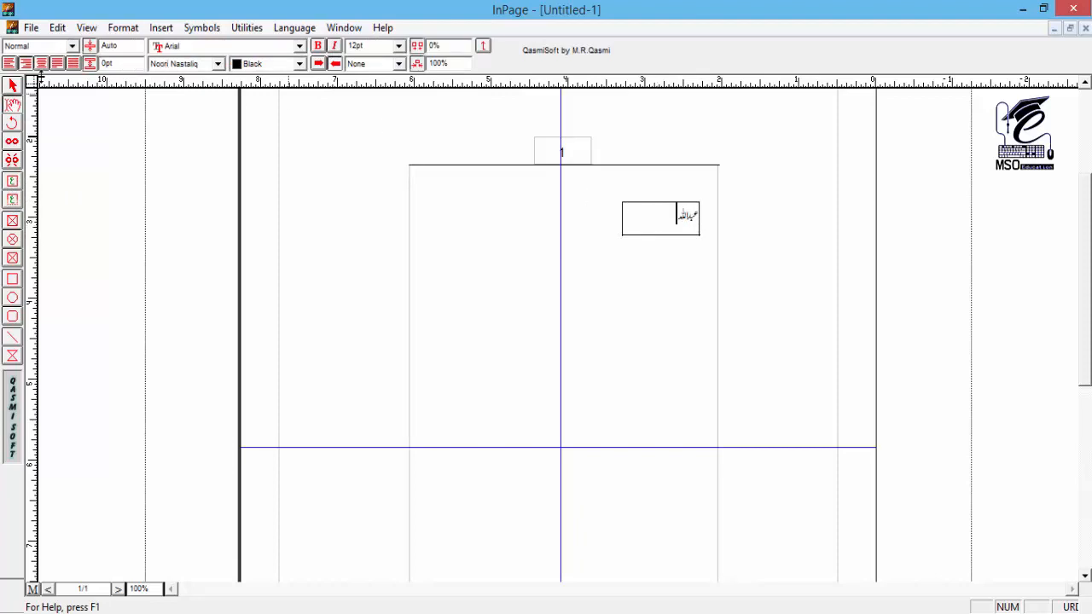
click(13, 87)
click(717, 331)
click(689, 218)
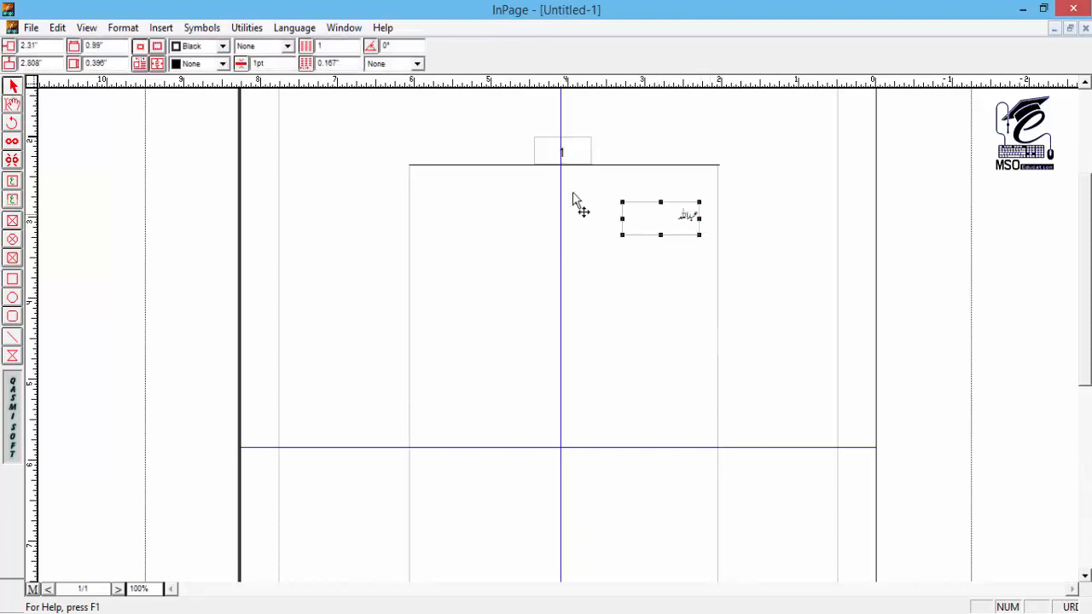
Step: Give the small text box holding the sample name a solid line border and compare it with the body text box
click(12, 105)
click(616, 301)
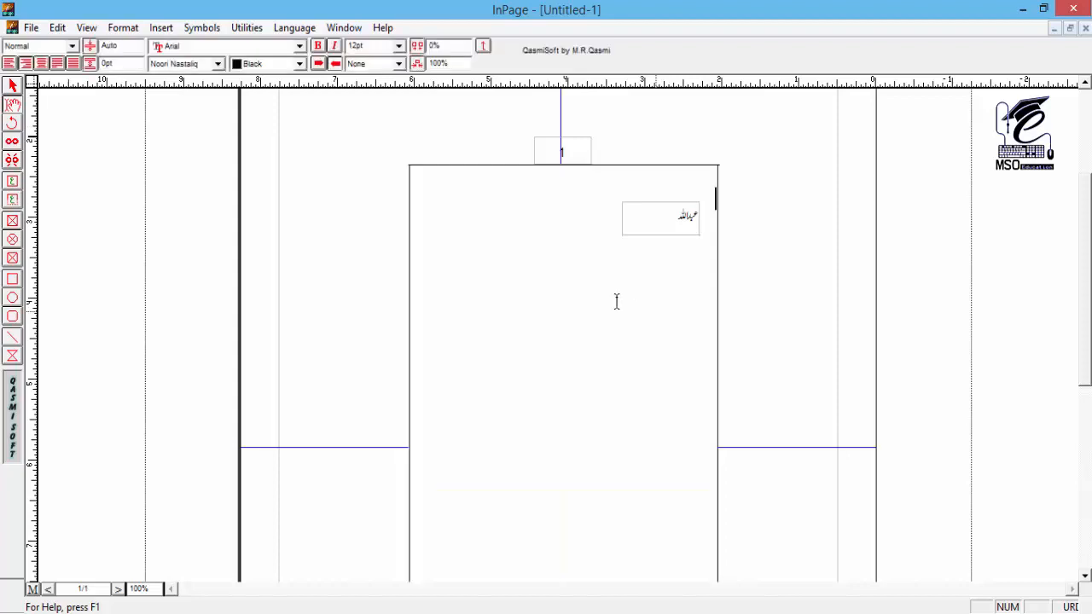
click(11, 85)
click(663, 225)
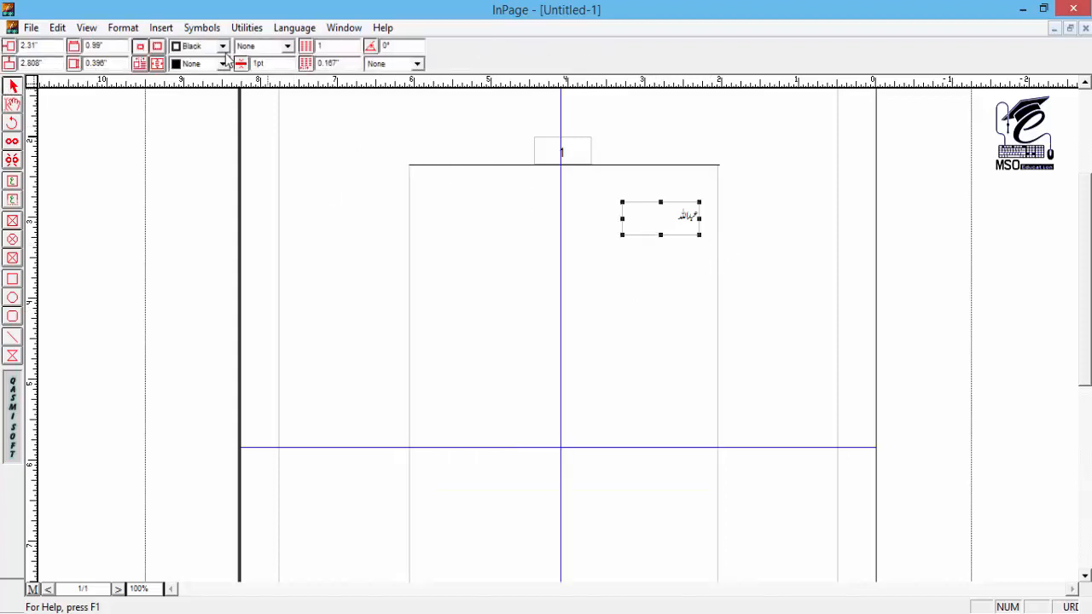
click(265, 46)
click(261, 88)
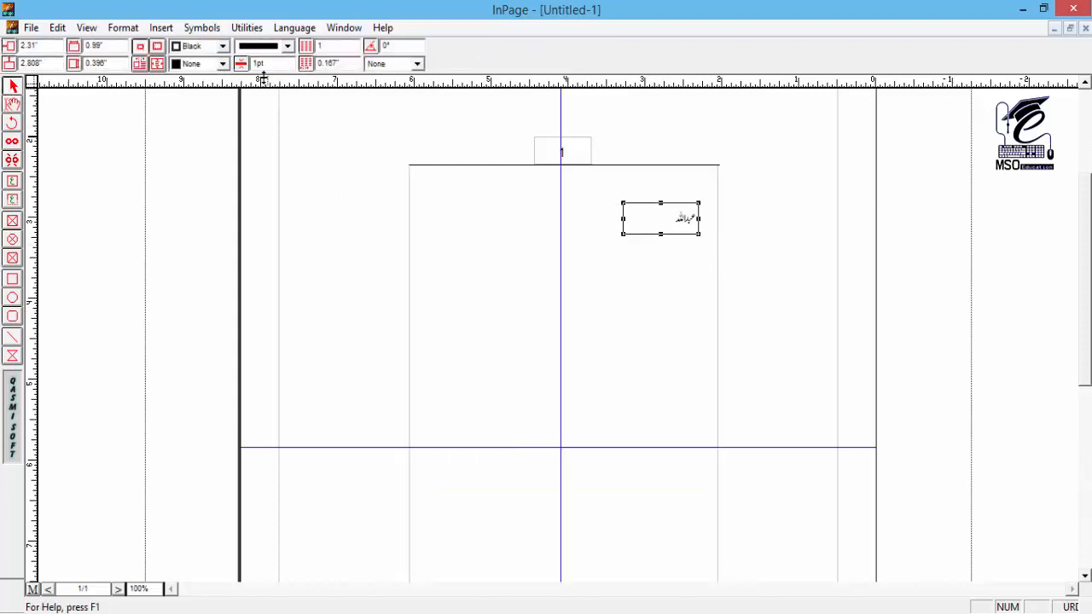
click(12, 103)
click(670, 276)
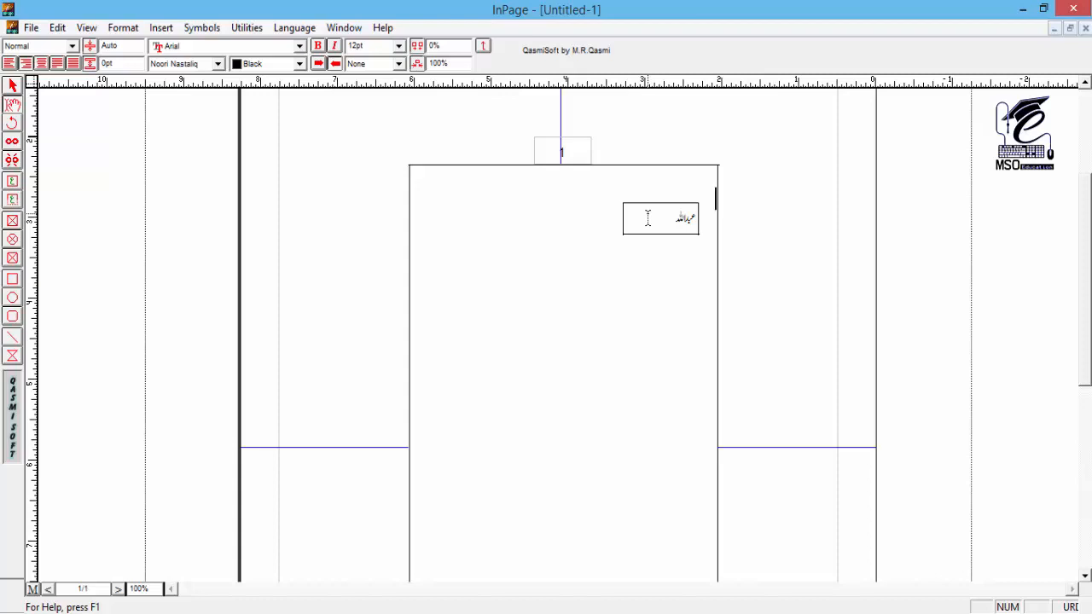
click(13, 87)
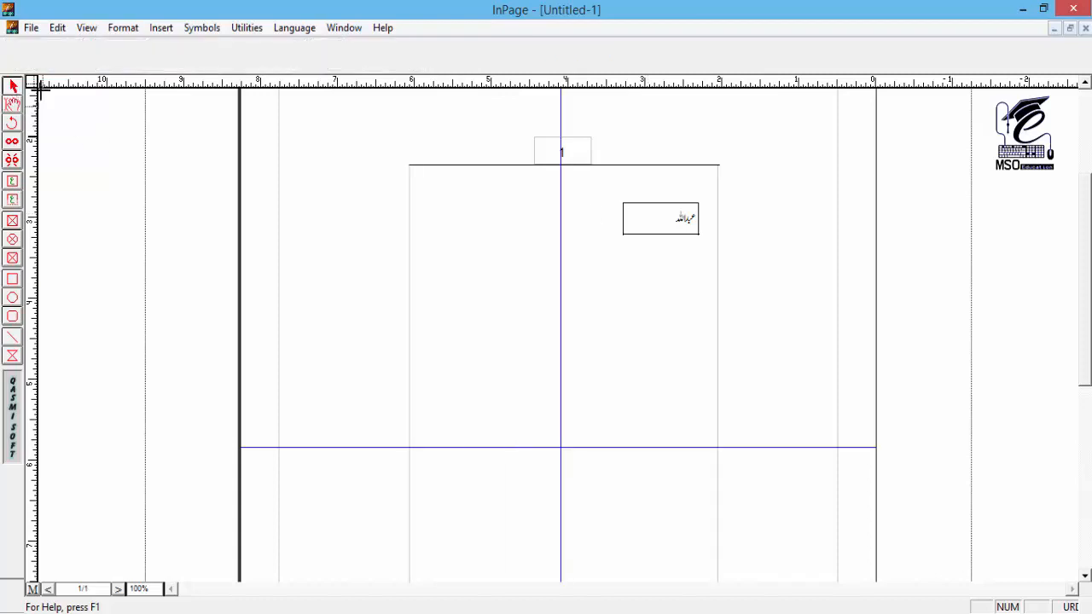
click(639, 215)
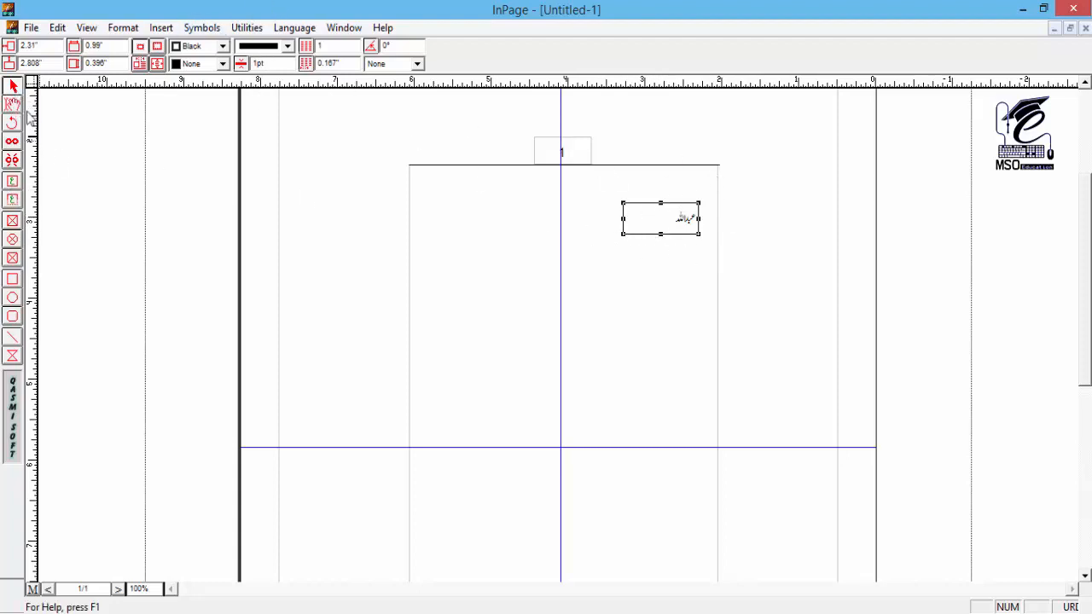
Step: Draw a horizontal line about 0.90" long beside the small text box holding the sample name and check it from the body text
click(12, 340)
drag(539, 203, 610, 203)
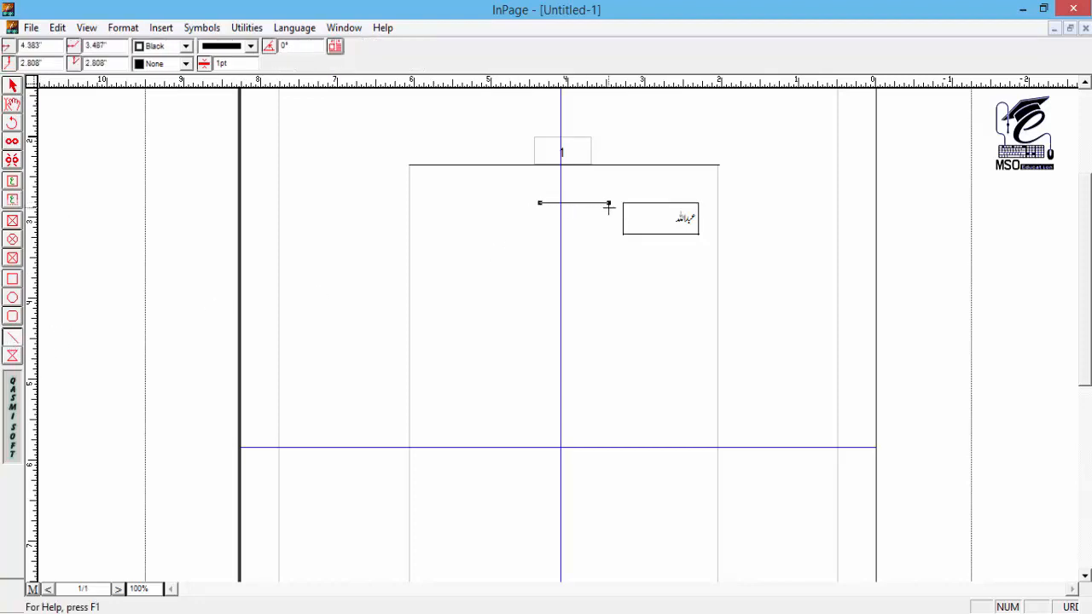
click(12, 104)
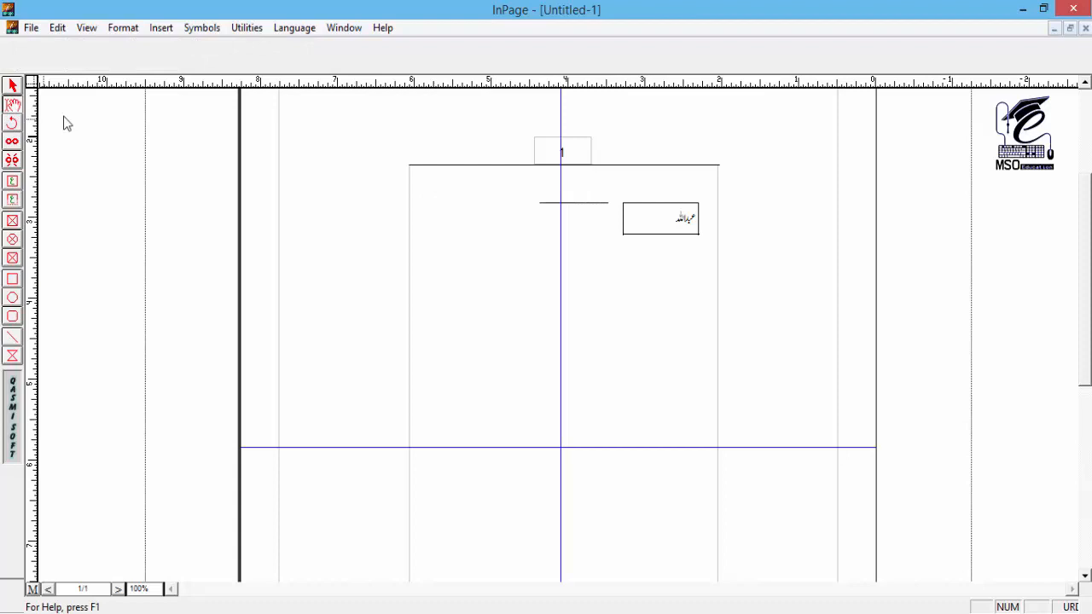
click(568, 261)
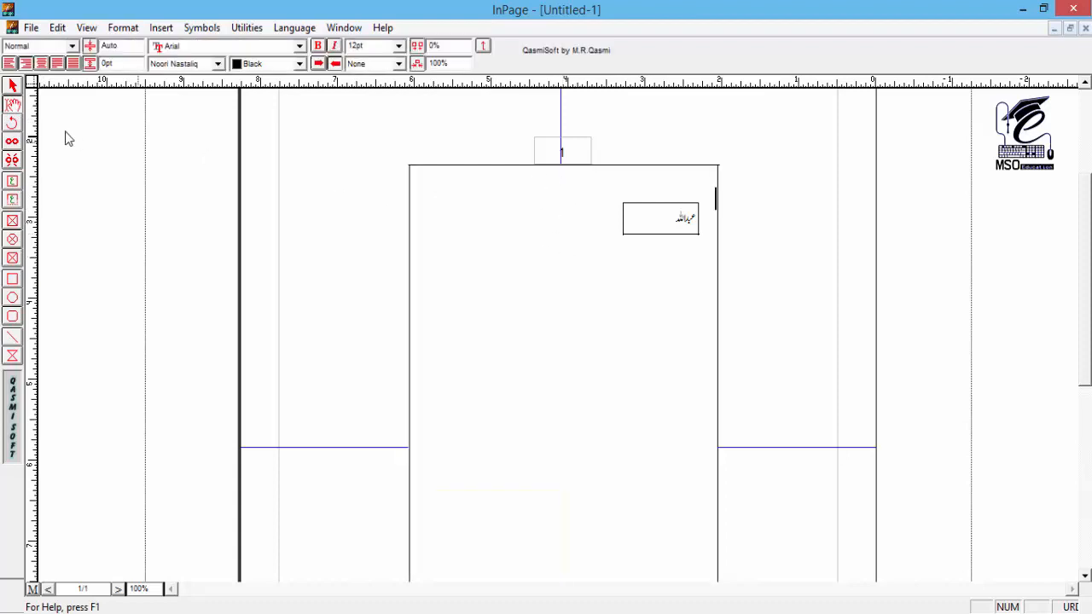
Step: Move the horizontal line slightly up and away from the small text box, and check it again from the body text
click(12, 85)
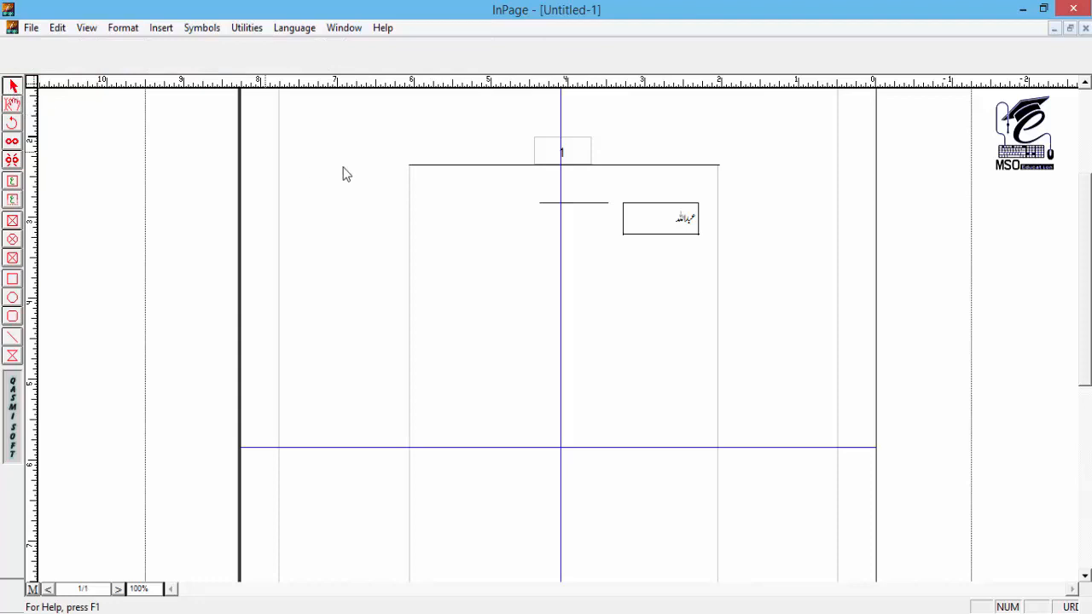
click(574, 204)
drag(573, 205, 563, 201)
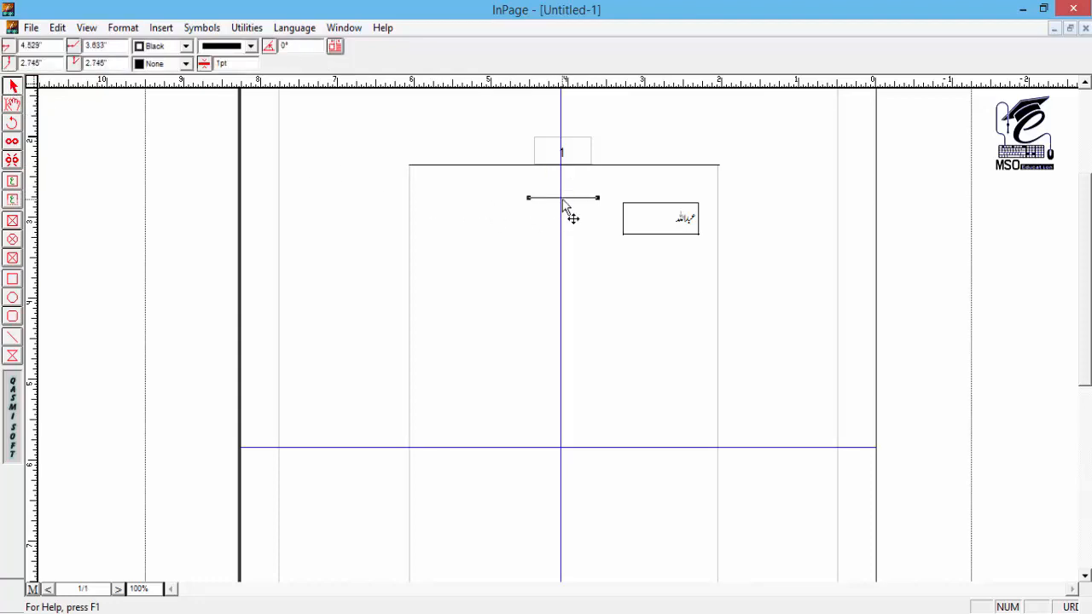
click(14, 105)
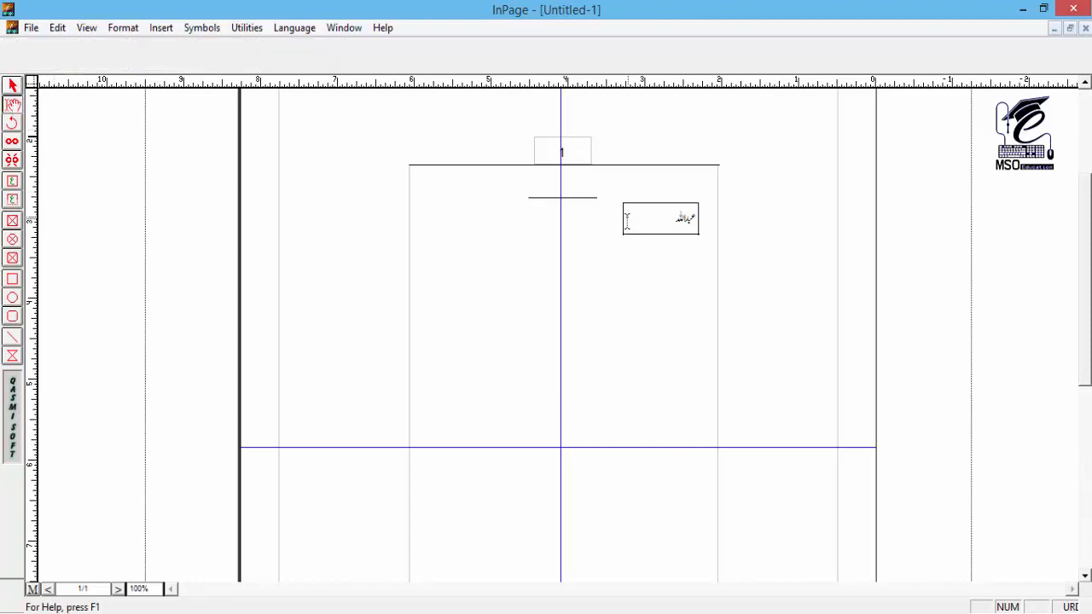
click(597, 237)
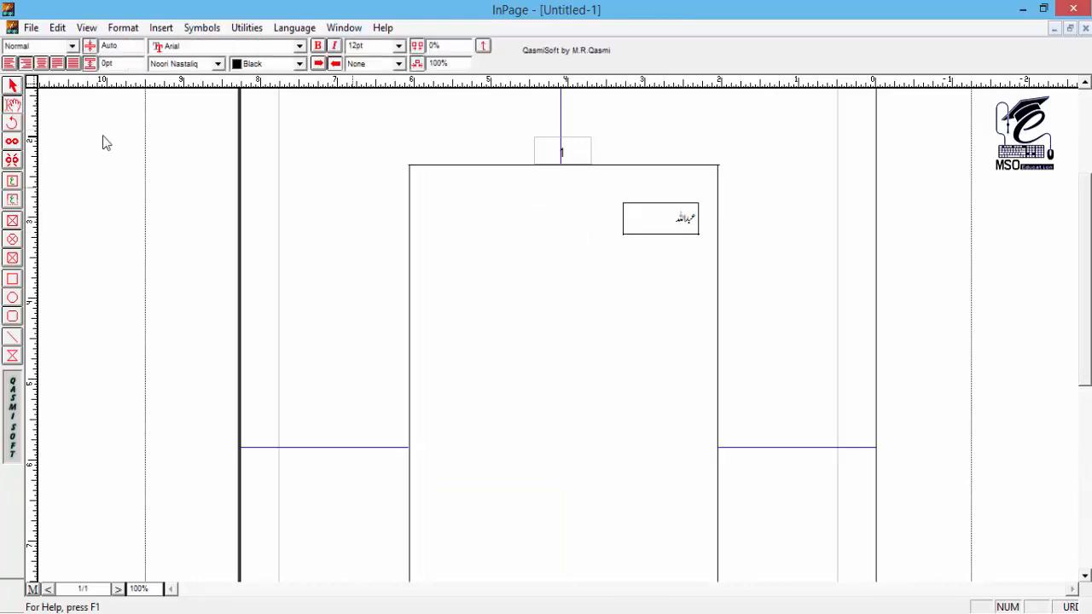
Step: Delete the horizontal line and the small text box holding the sample name
click(13, 103)
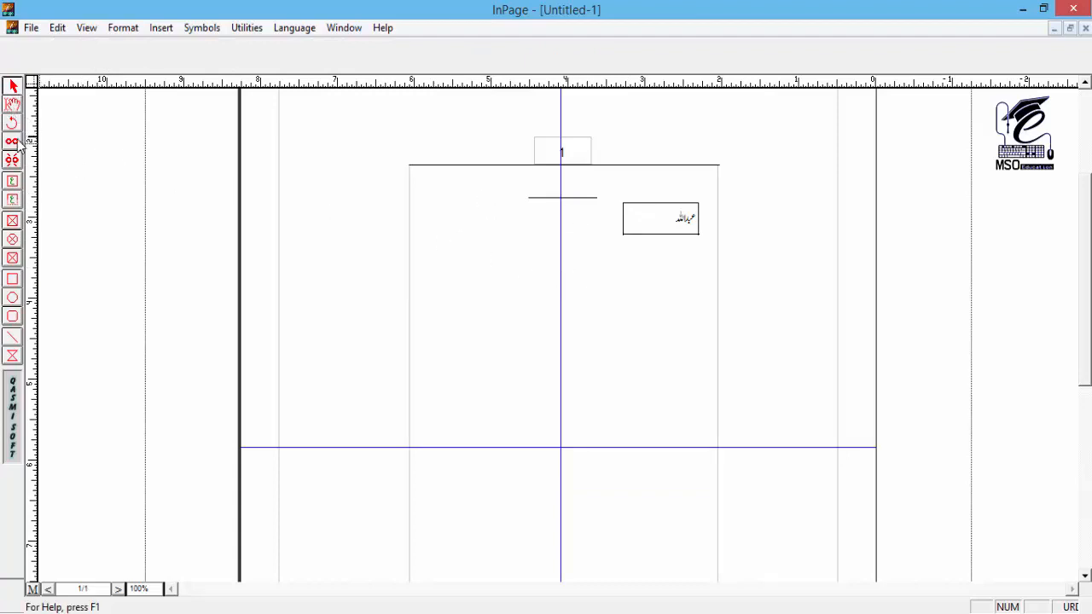
click(574, 201)
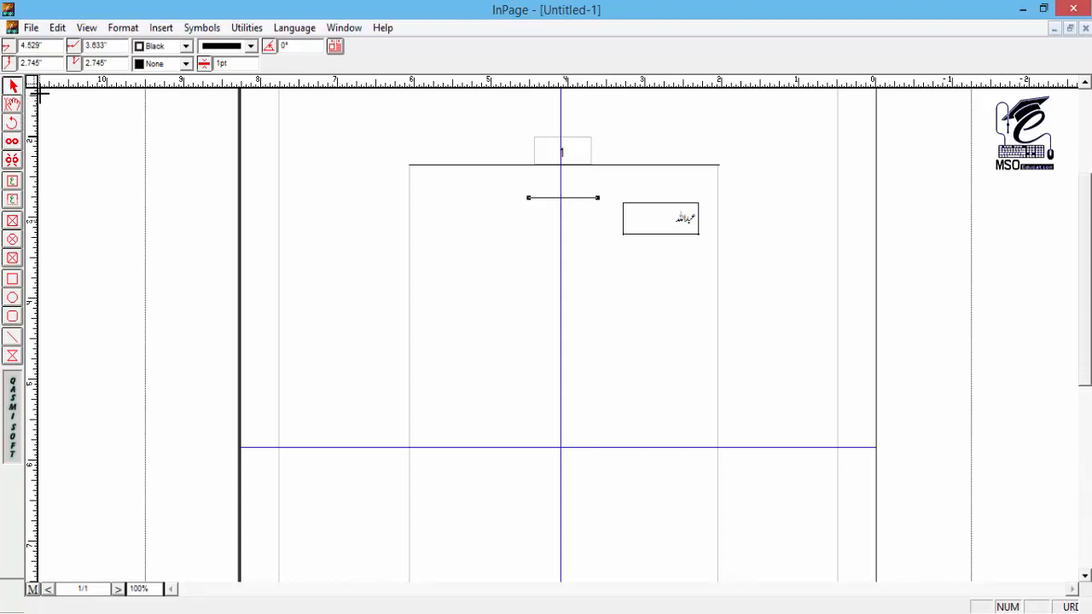
key(Delete)
click(654, 220)
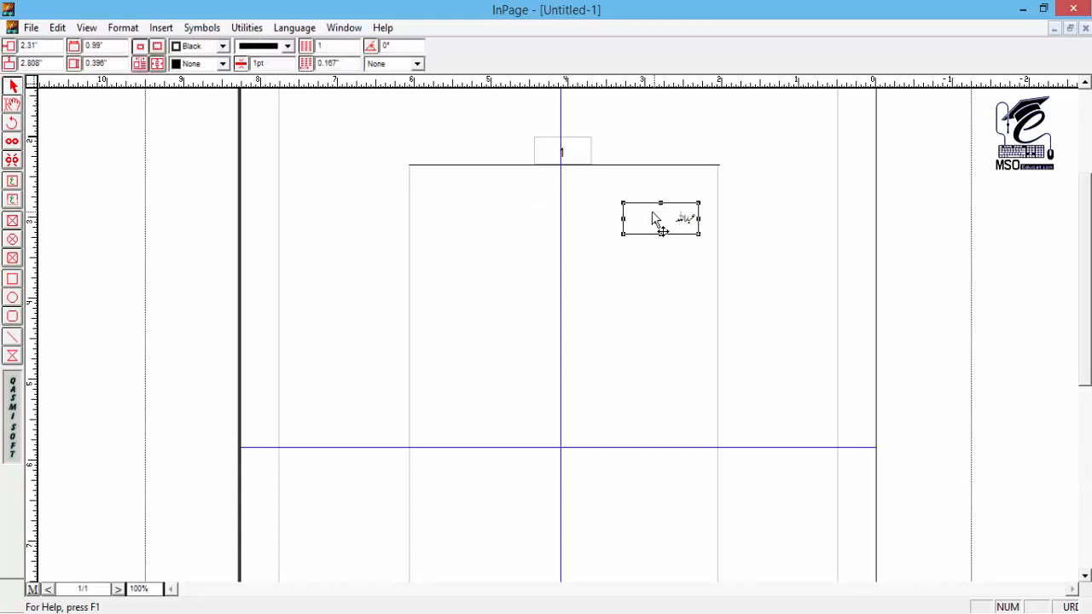
key(Delete)
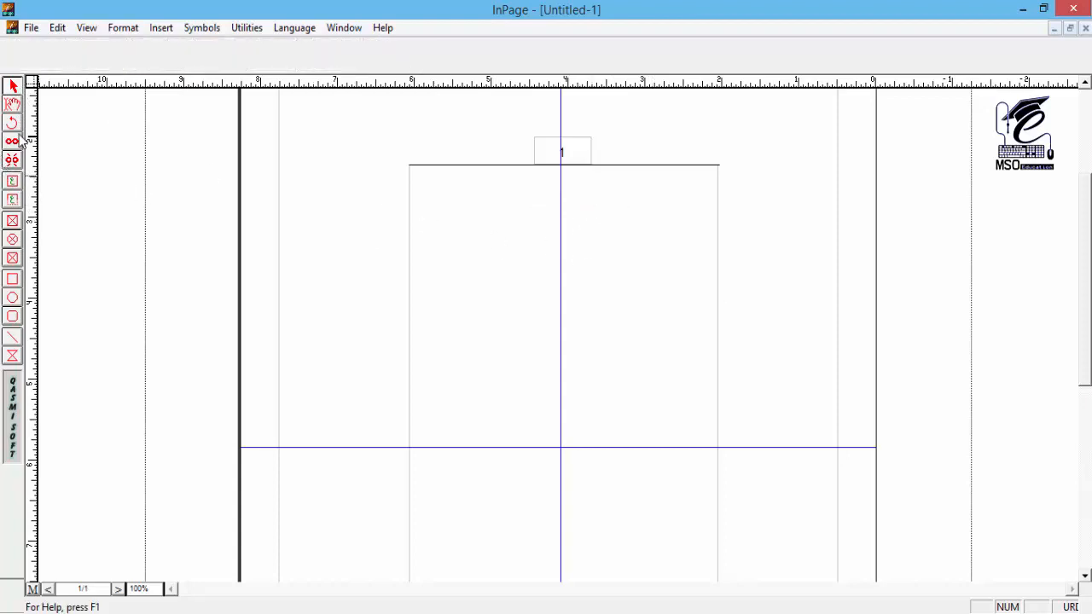
Step: Draw a text box about 4" wide and 2.1" high across the text area's width and enter "24 = 3x8" in it
click(14, 182)
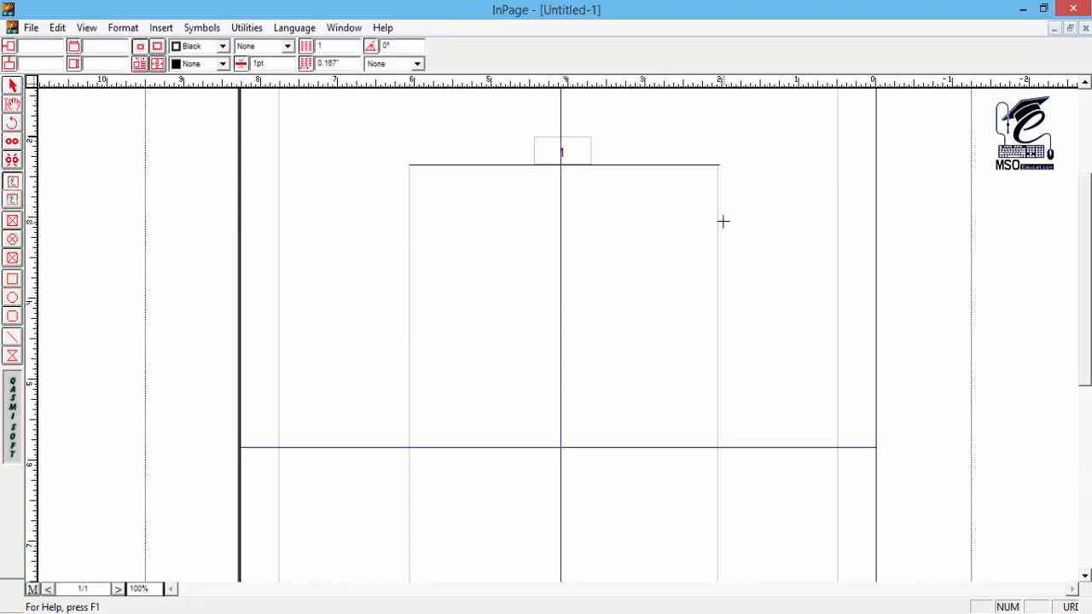
drag(718, 226, 408, 393)
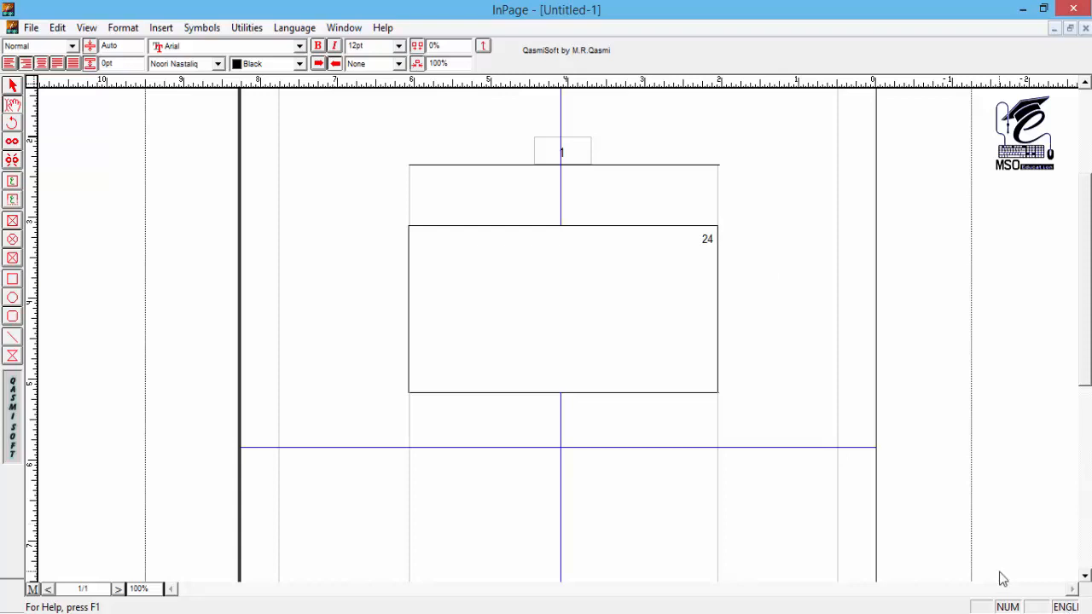
key(ctrl+space)
key(ctrl+space)
text(= 3x8)
key(Escape)
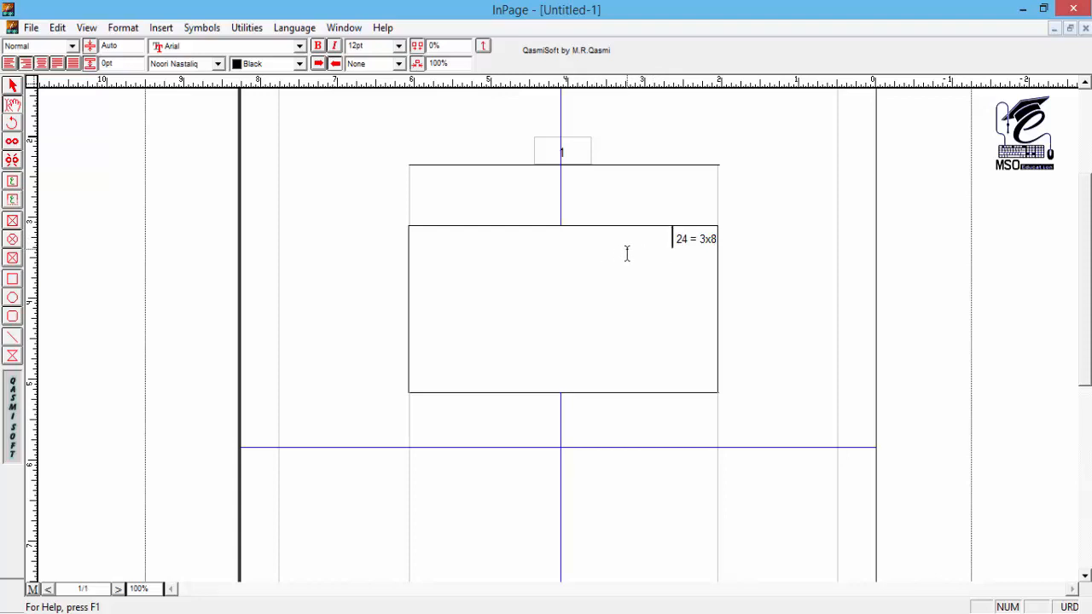
Step: Add the sample person's name in Urdu after "24 = 3x8" and enter "میت" on a second line
text(مرزاعبداللہ)
click(714, 256)
text(میت)
Step: Try the Talat font on the word "میت" and settle on Trad Arabic Bold
drag(688, 271, 722, 268)
click(183, 63)
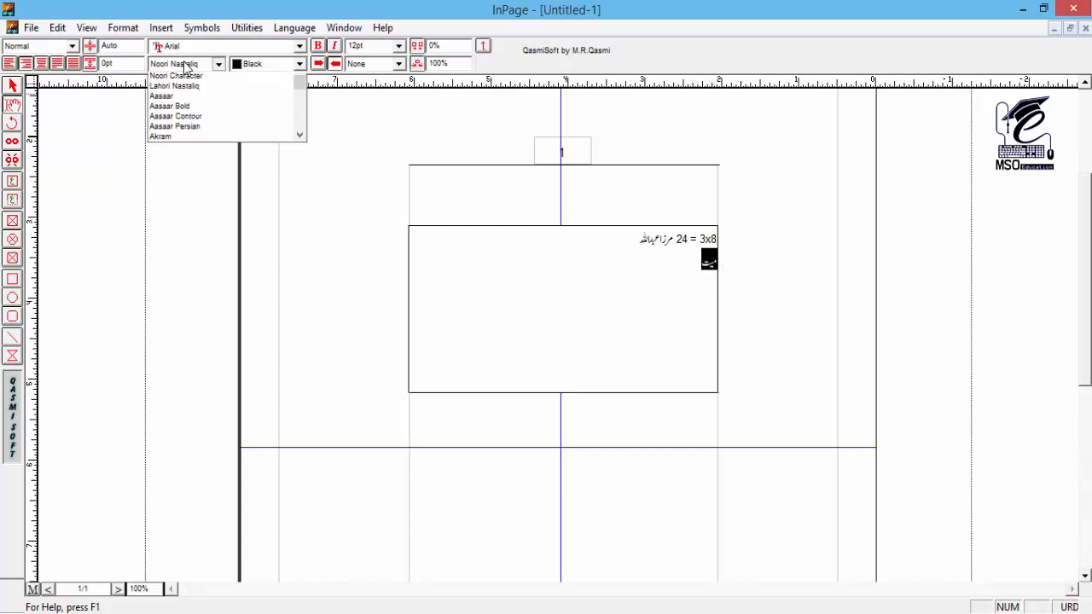
click(273, 101)
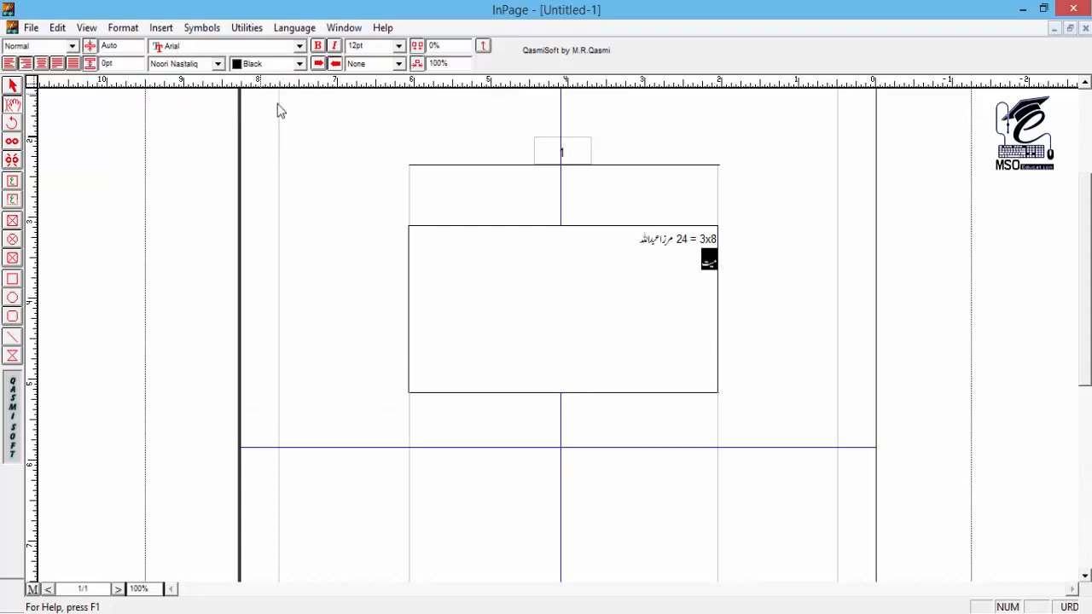
click(218, 63)
click(201, 123)
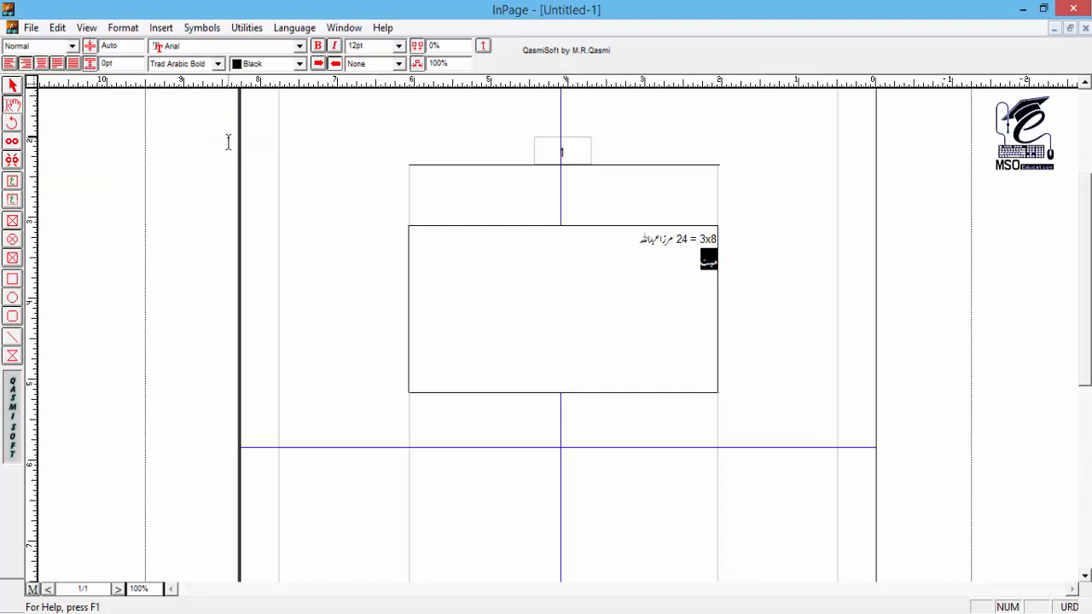
Step: Set the character size of all text in the box to 16 pt
key(ctrl+a)
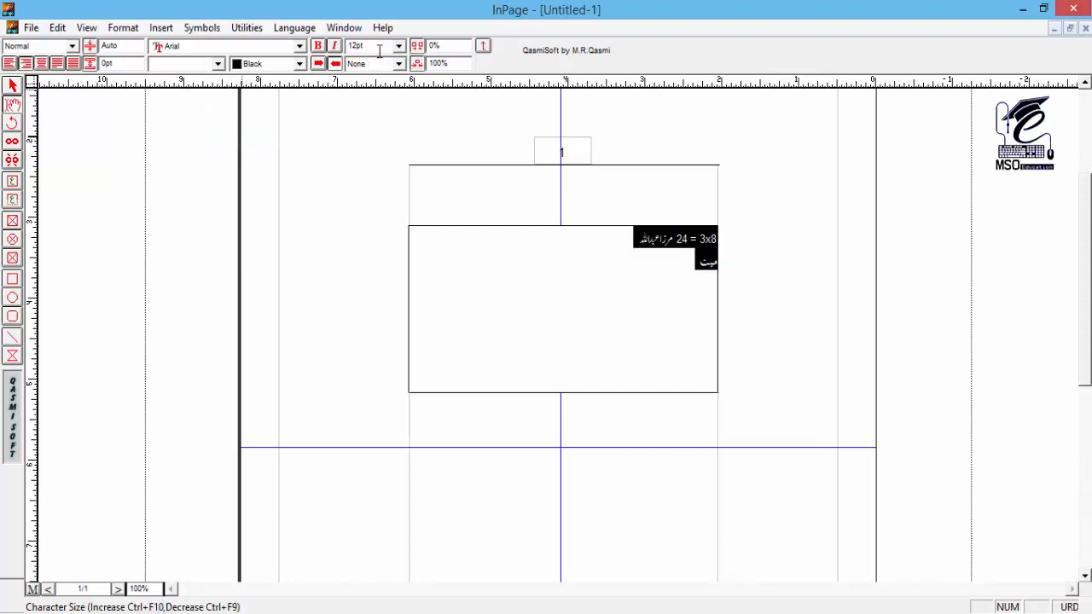
key(Tab)
key(Tab)
key(Tab)
key(Tab)
key(Tab)
key(Tab)
key(Tab)
key(Tab)
key(Tab)
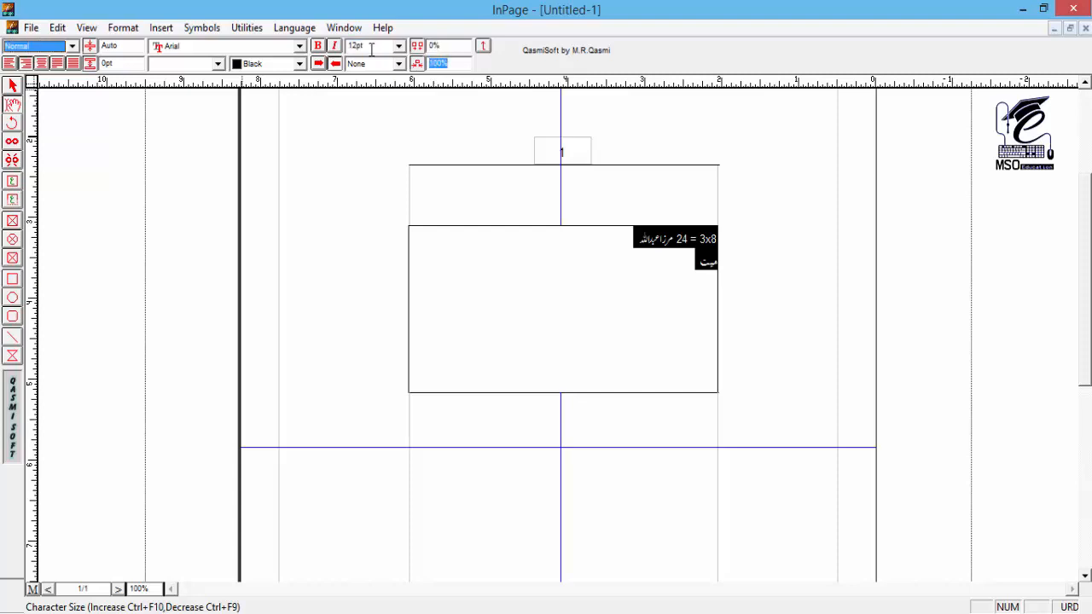
key(Tab)
key(Tab)
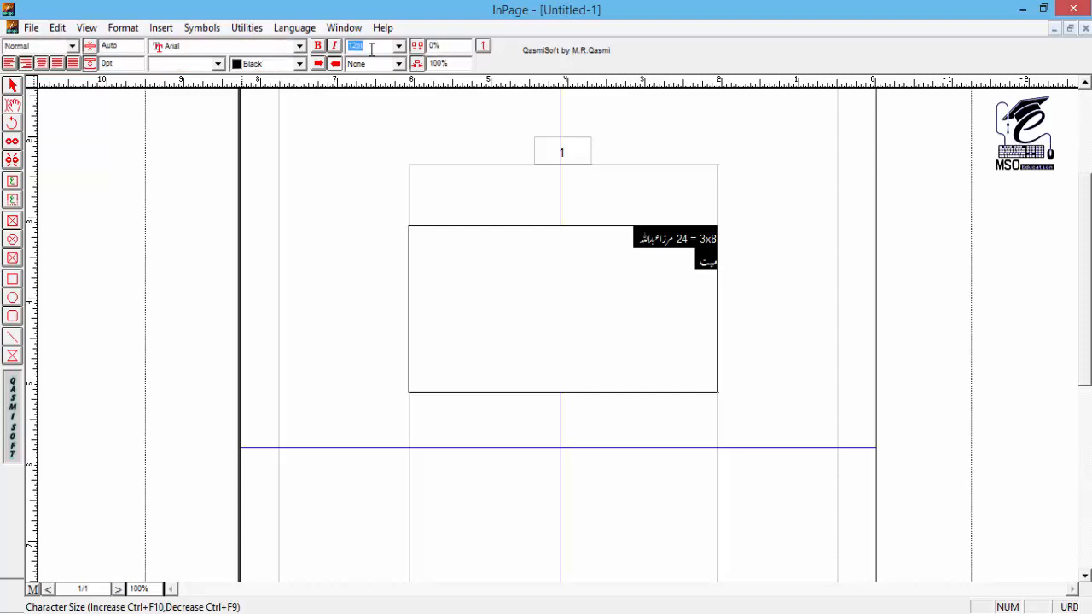
text(18)
key(Return)
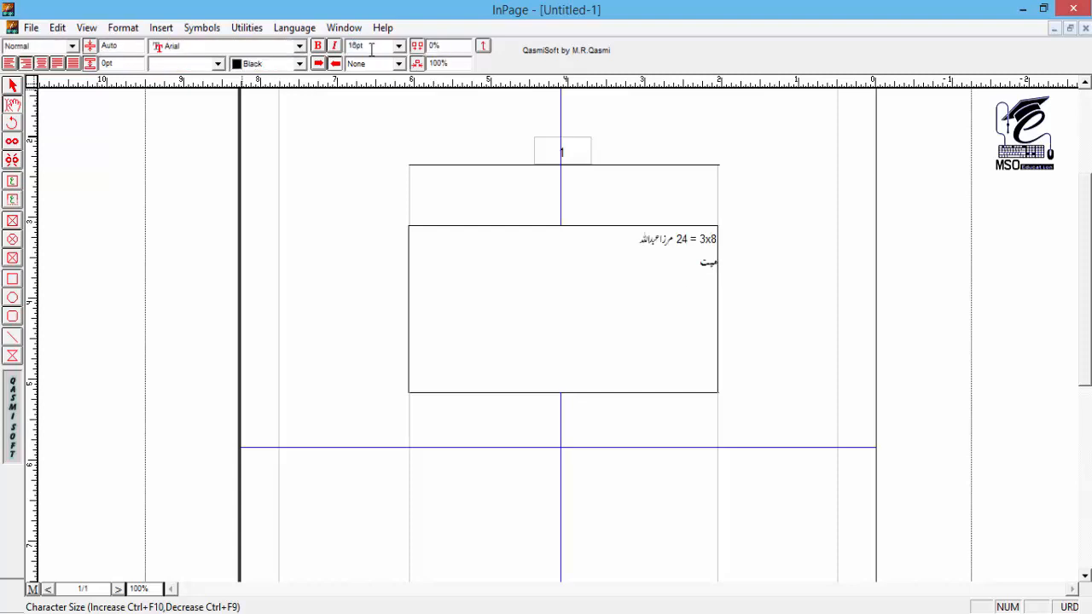
Step: Stretch the last letter of "میت" with repeated kashida characters into a rule about 3.3" long
click(690, 271)
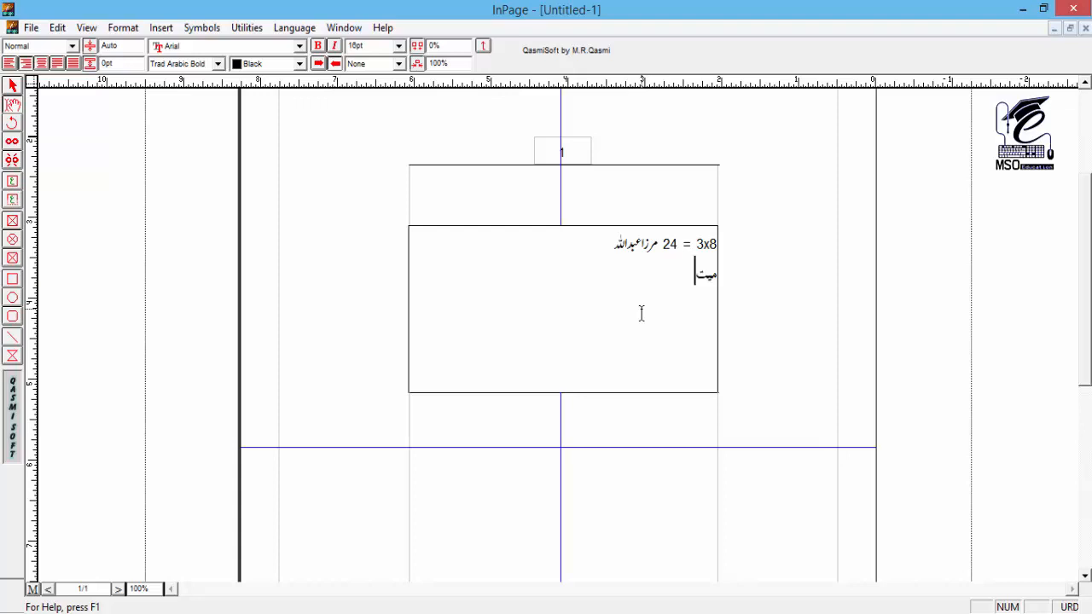
key(BackSpace)
text(tyــــــــــــــــــــــــــــــــــــــــــــــــــــــــــــــــــــــــــــــــ)
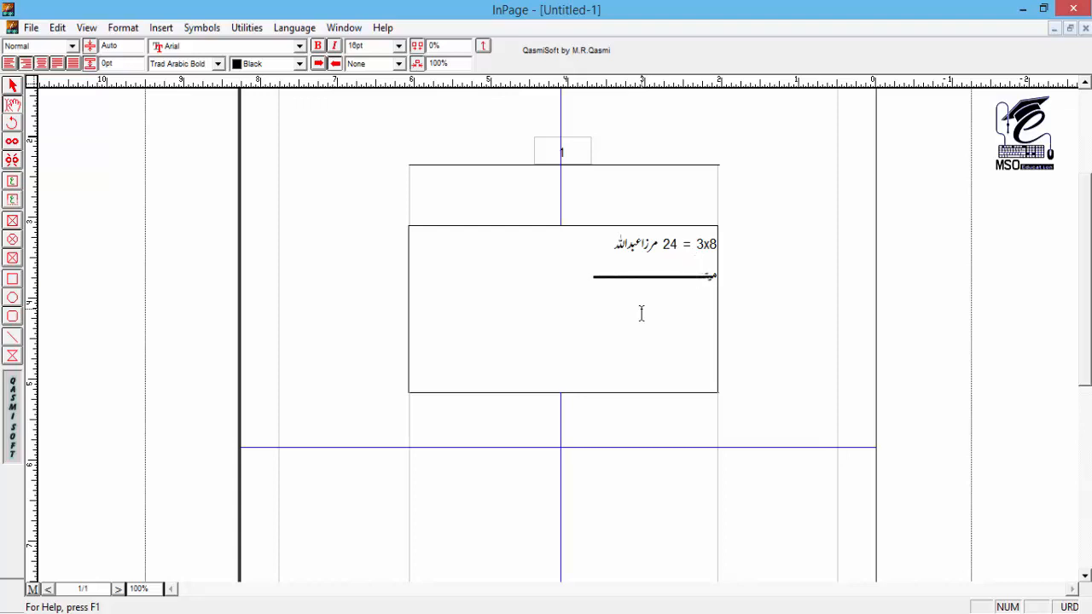
text(ـــــــــــــــــــــــــــــــــــــــــــــــــ)
key(Home)
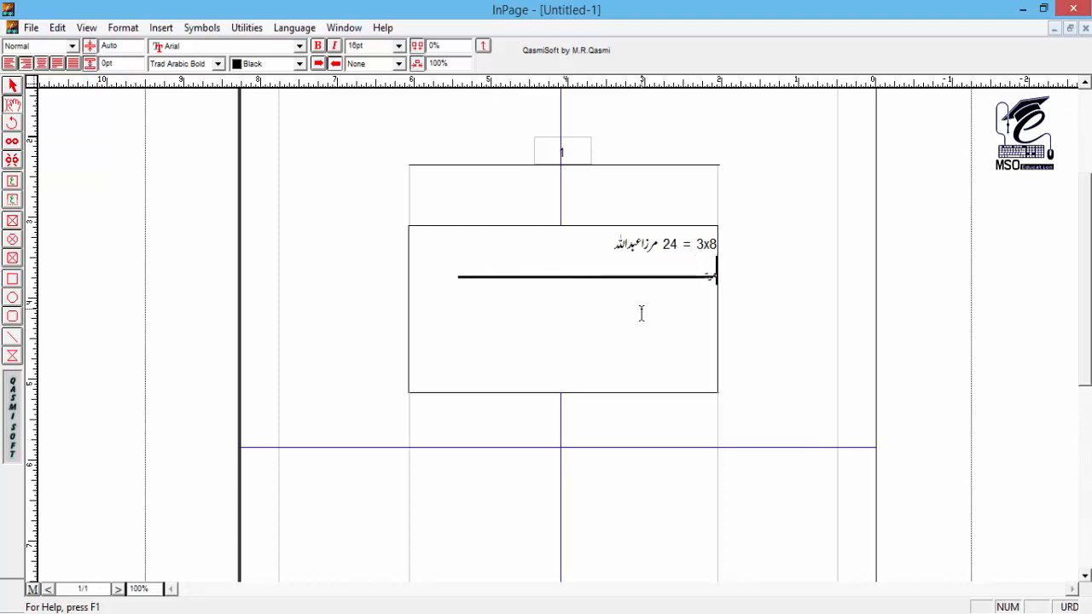
key(shift+Left)
key(shift+Left)
key(shift+Left)
text(تصو)
key(BackSpace)
key(BackSpace)
key(BackSpace)
text(ب)
Step: Indent the first line, starting with "24 = 3x8", by one tab
mouse_move(679, 245)
mouse_down()
mouse_move(674, 275)
mouse_move(675, 256)
mouse_up()
click(678, 246)
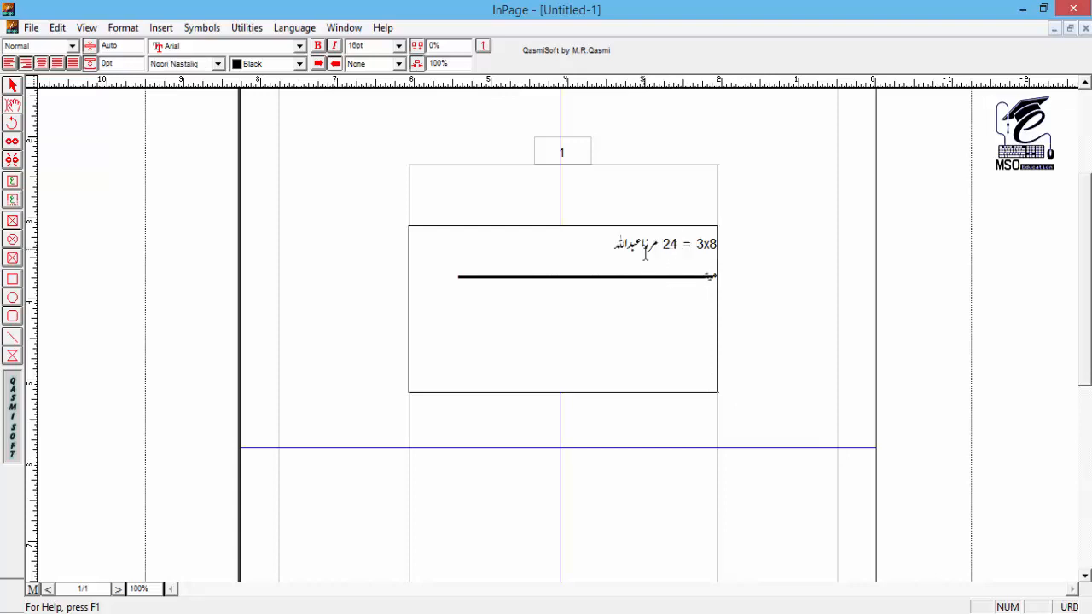
click(642, 244)
click(669, 249)
click(732, 243)
key(Tab)
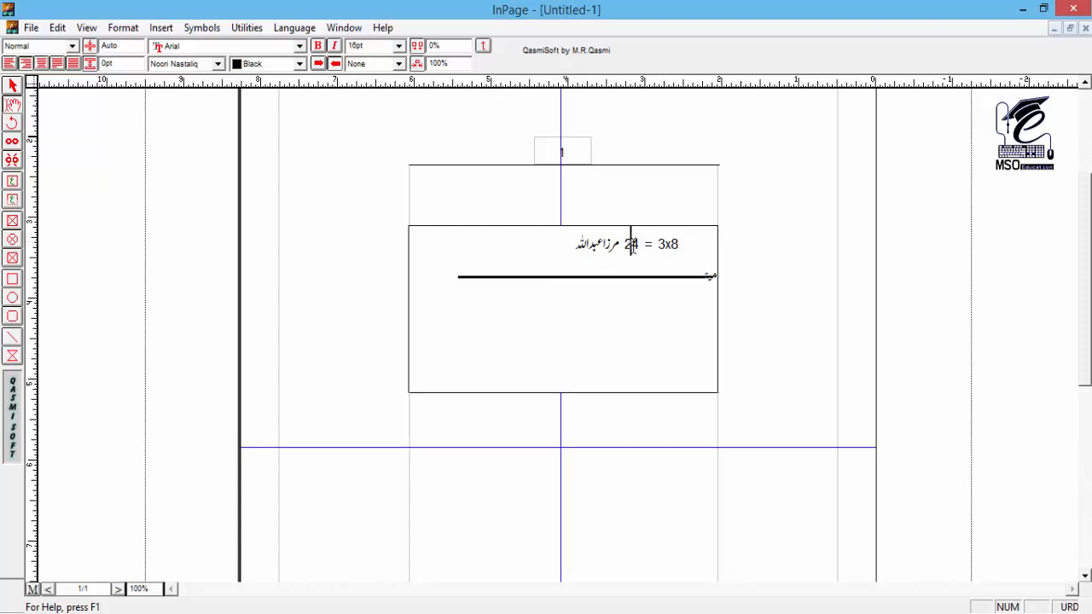
Step: Select text across both lines of the box and set its line spacing to 18 pt
shift+click(634, 271)
drag(670, 253, 550, 293)
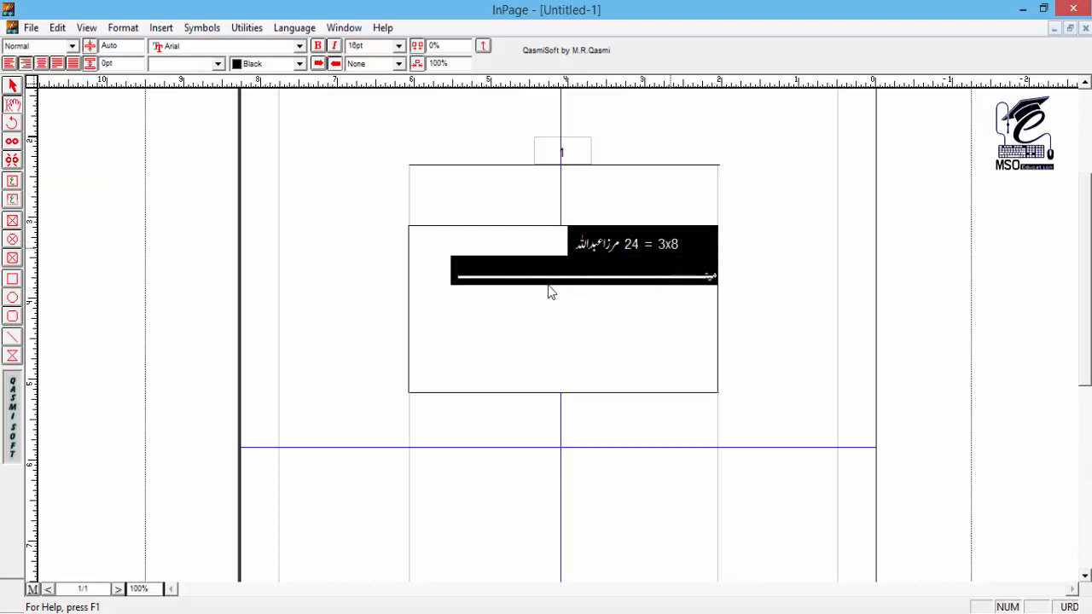
click(630, 249)
shift+click(626, 264)
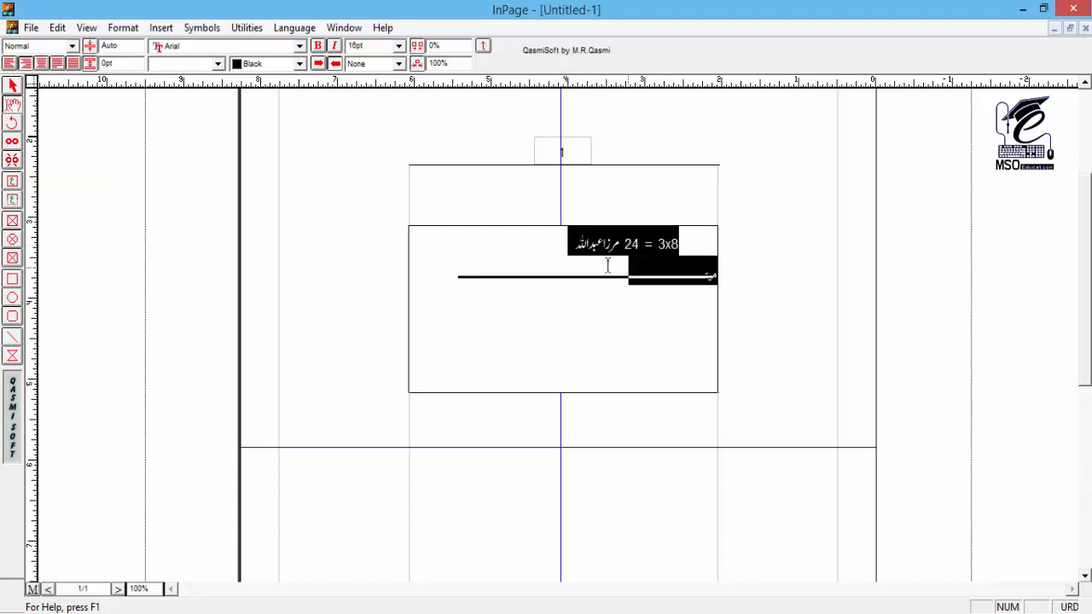
drag(127, 46, 90, 48)
text(18)
key(Return)
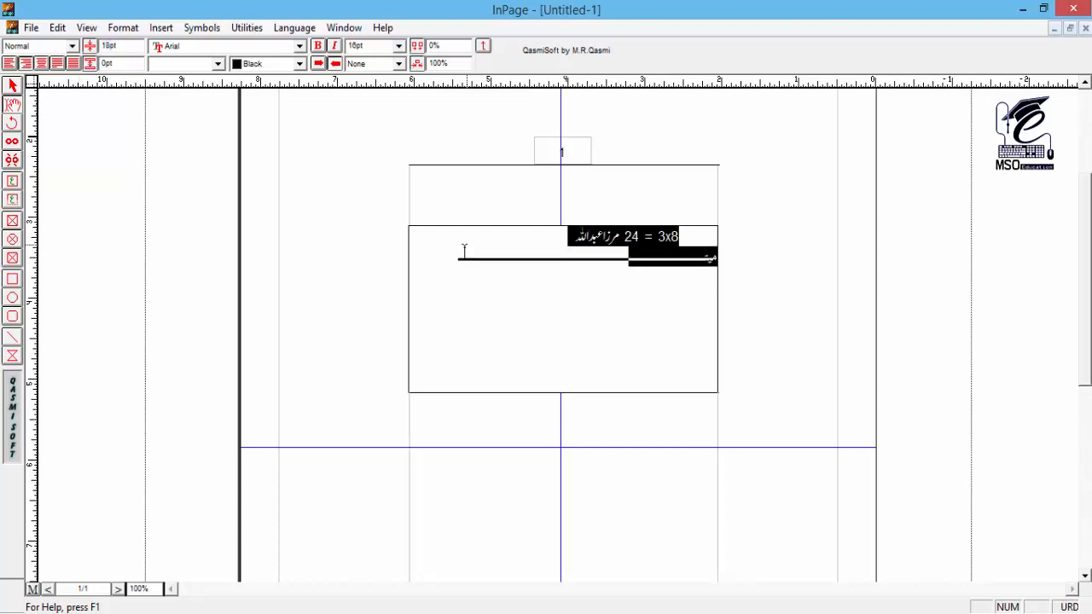
Step: Try a line spacing of 14 pt on the stretched "میت" line and settle on 10 pt
click(617, 256)
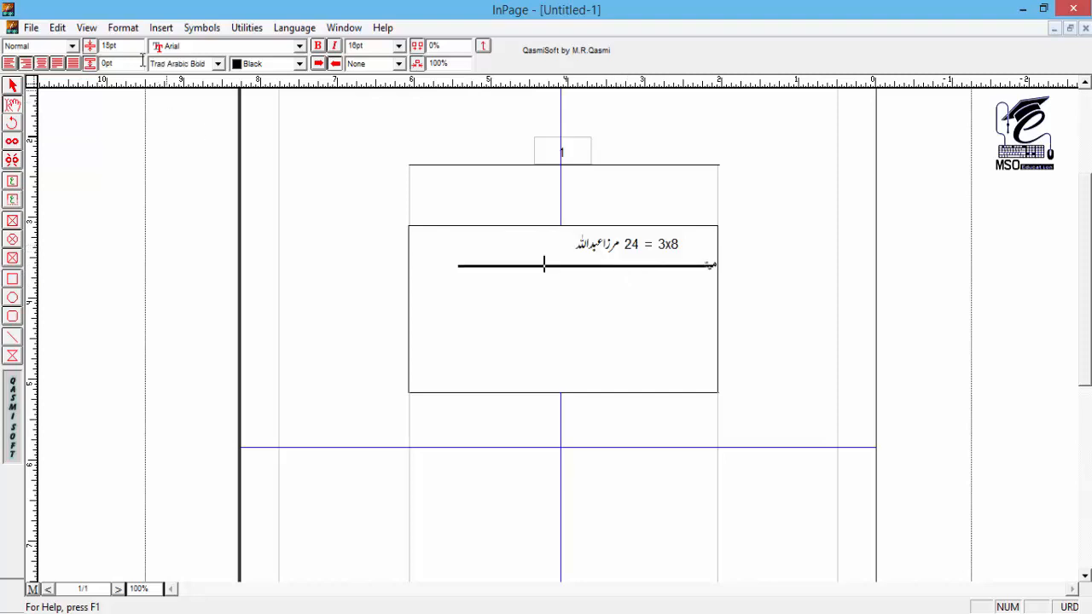
text(14)
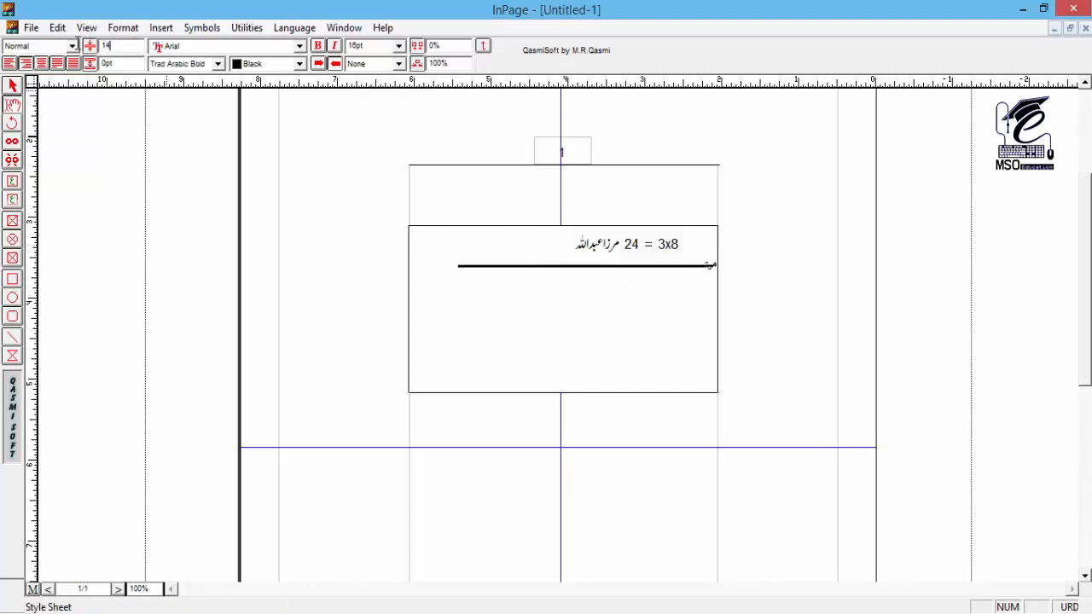
key(Return)
drag(121, 46, 64, 46)
text(10)
key(Return)
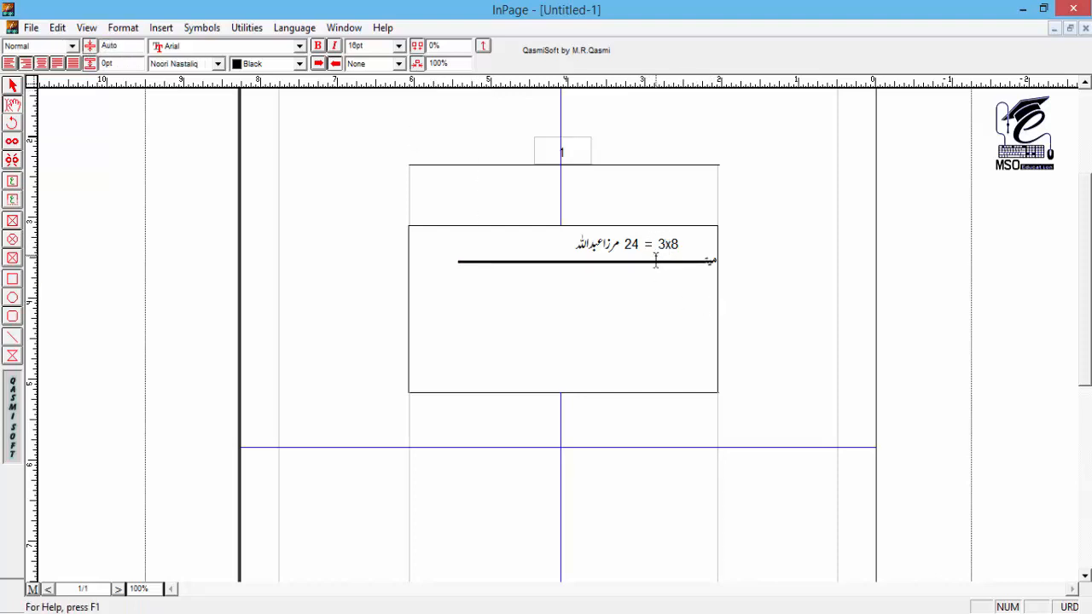
Step: Check how the box's two lines look outside text editing and return to editing its text
click(13, 86)
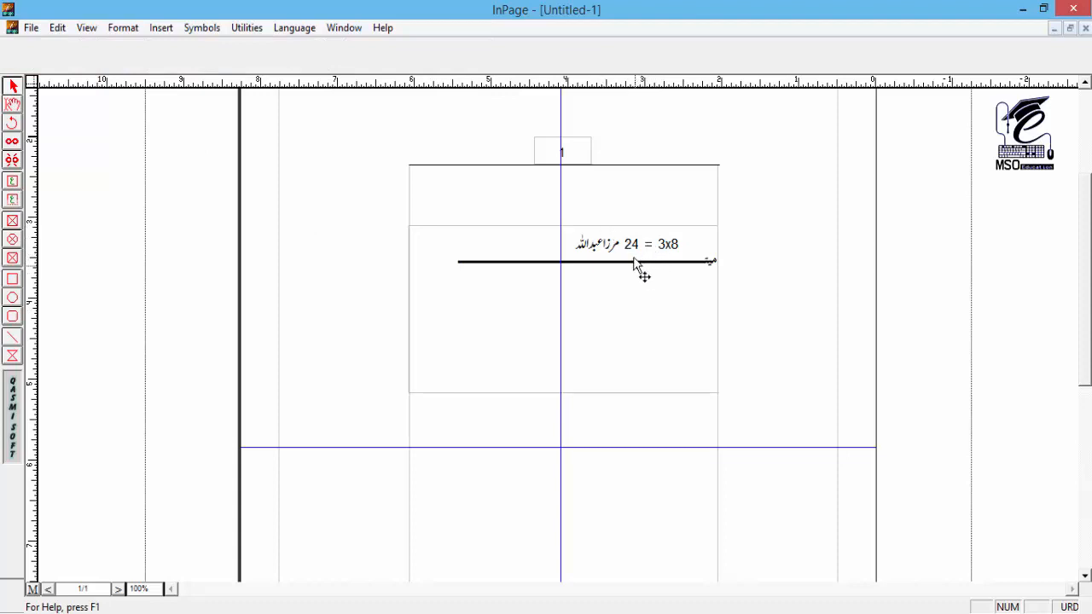
click(13, 104)
click(611, 277)
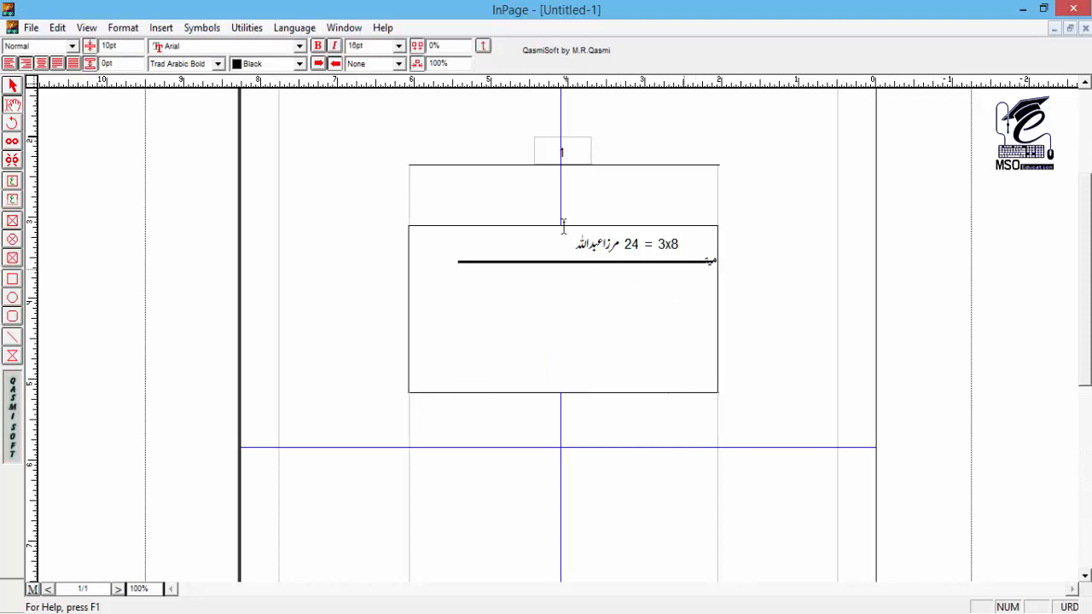
Step: Set the line spacing of the empty line below the stretched "میت" line to Auto
click(640, 293)
drag(133, 44, 68, 51)
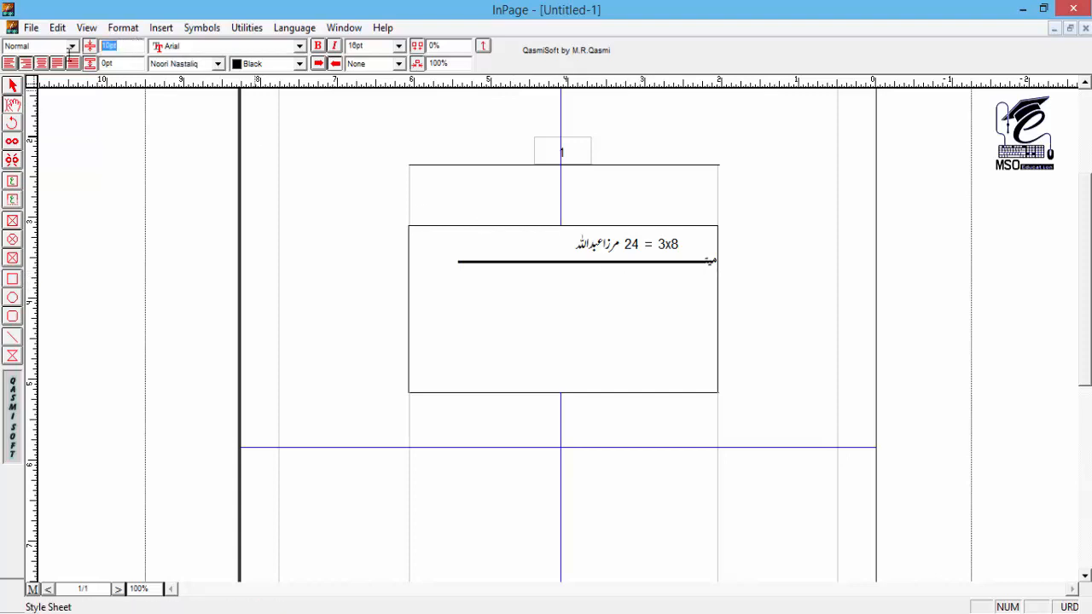
text(auto)
key(Return)
Step: Enter the heirs on that line with tab gaps: "زوجہ", "بنت" with the daughter's name, and "ابن" with the son's name
text(زوجہ)
text(بنت فضل نور )
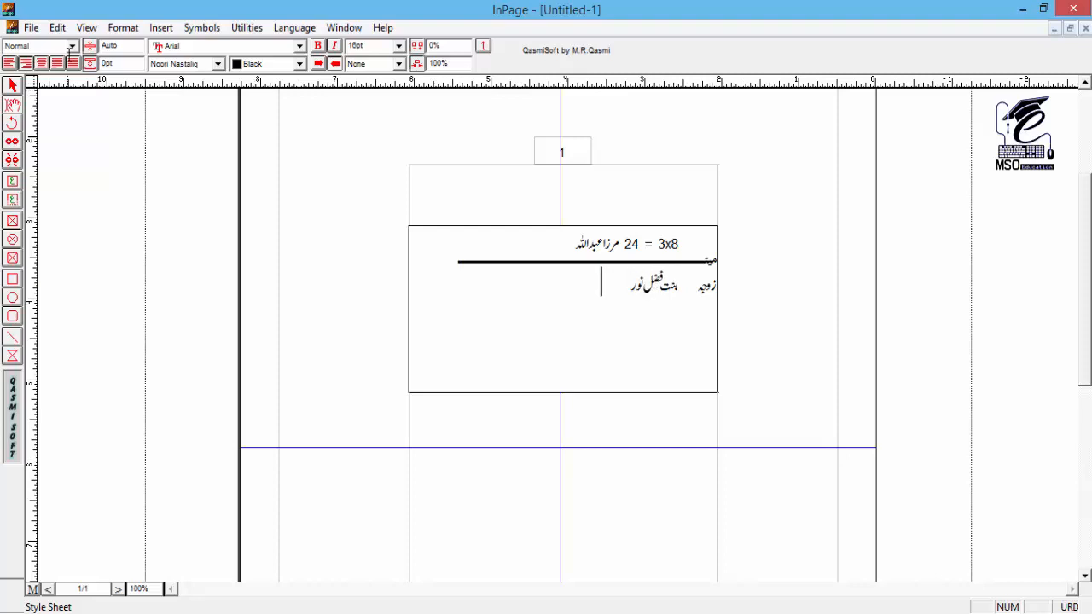
text(ابن فضل کریم)
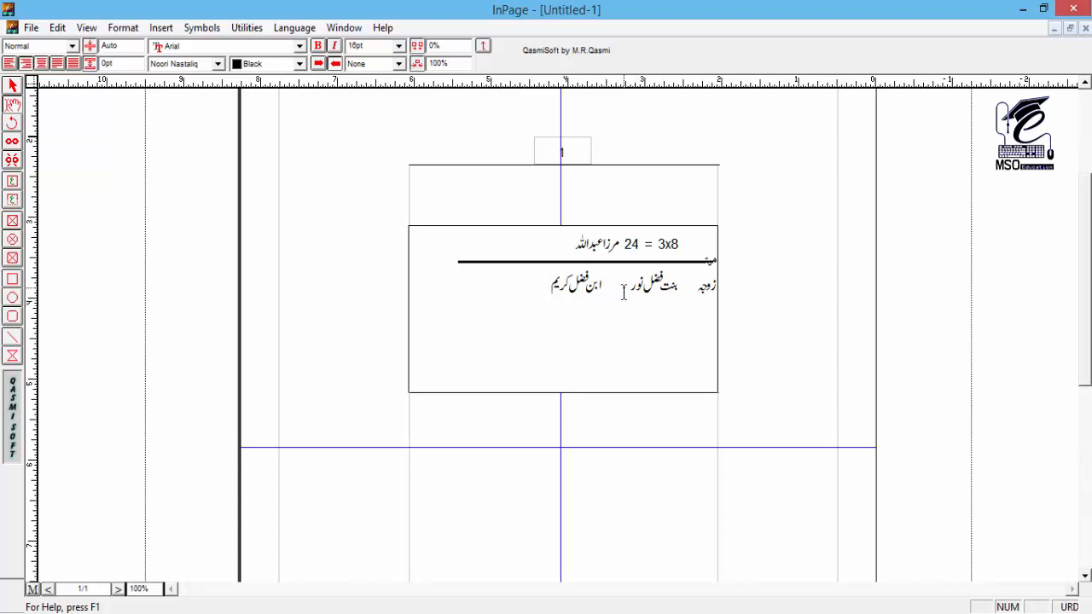
Step: Indent the row of heirs by one tab and add one more tab before the daughter's and the son's entries
key(Home)
key(Tab)
key(Left)
key(Left)
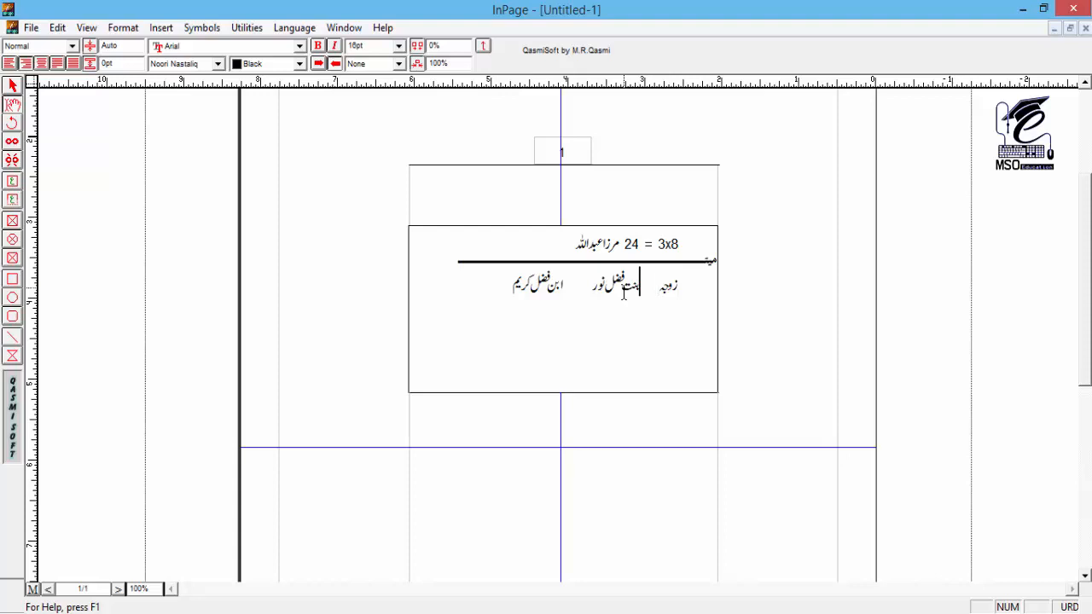
key(Tab)
key(Left)
key(Left)
key(Left)
key(Left)
key(Left)
key(Left)
key(Left)
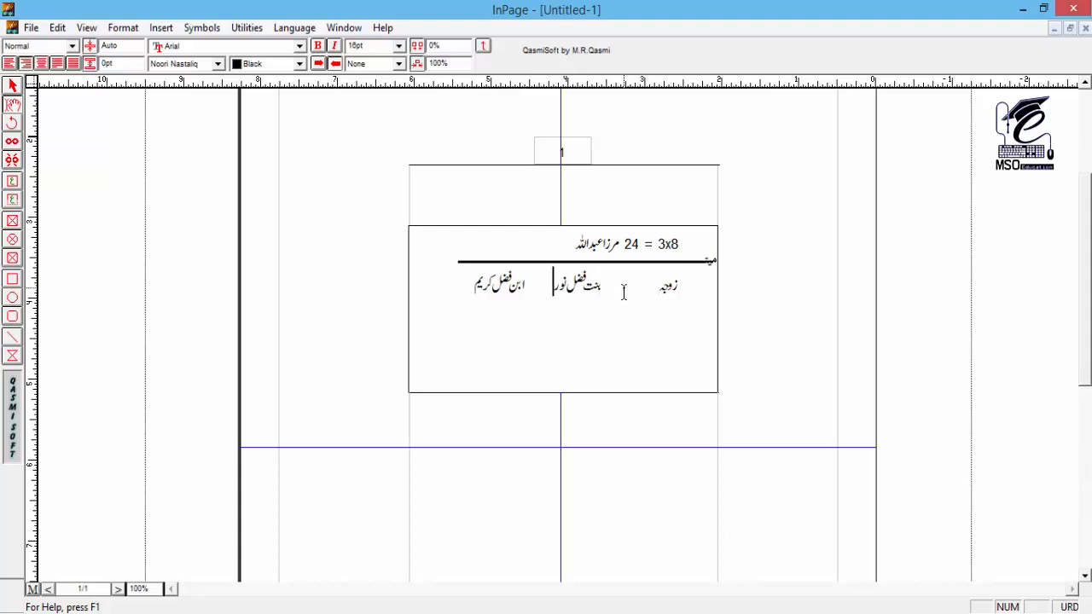
key(Left)
key(Tab)
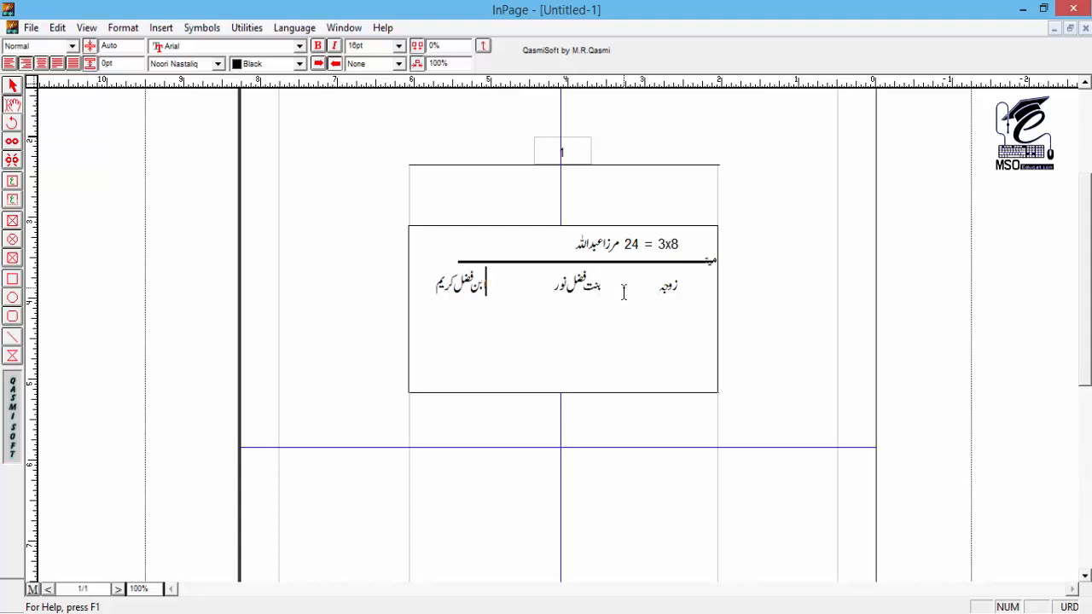
Step: Lengthen the stretched "میت" line until it spans all three heirs, and check it outside text editing
click(517, 263)
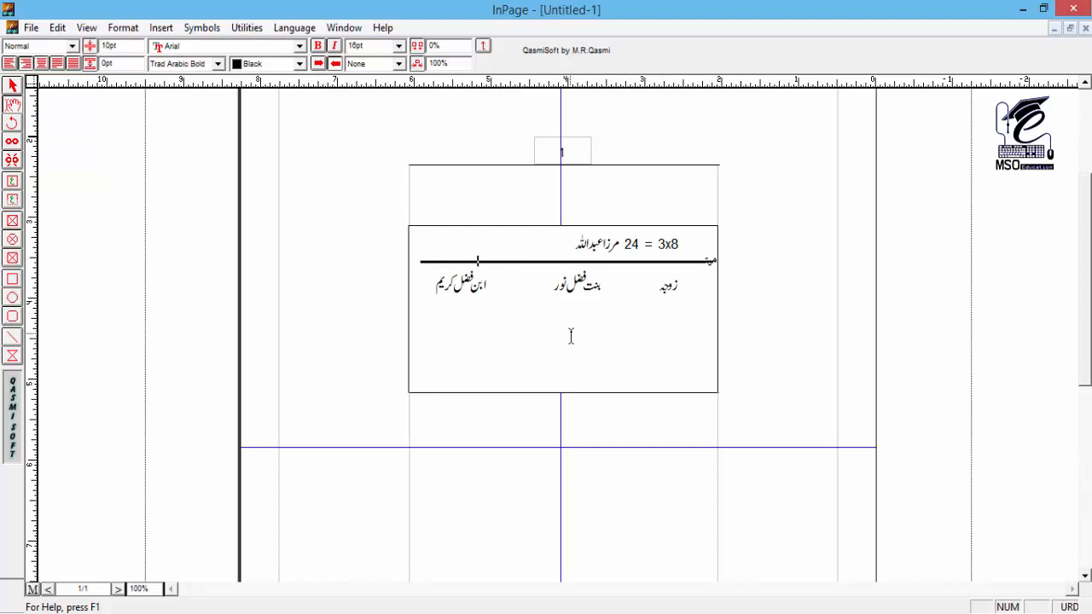
click(13, 86)
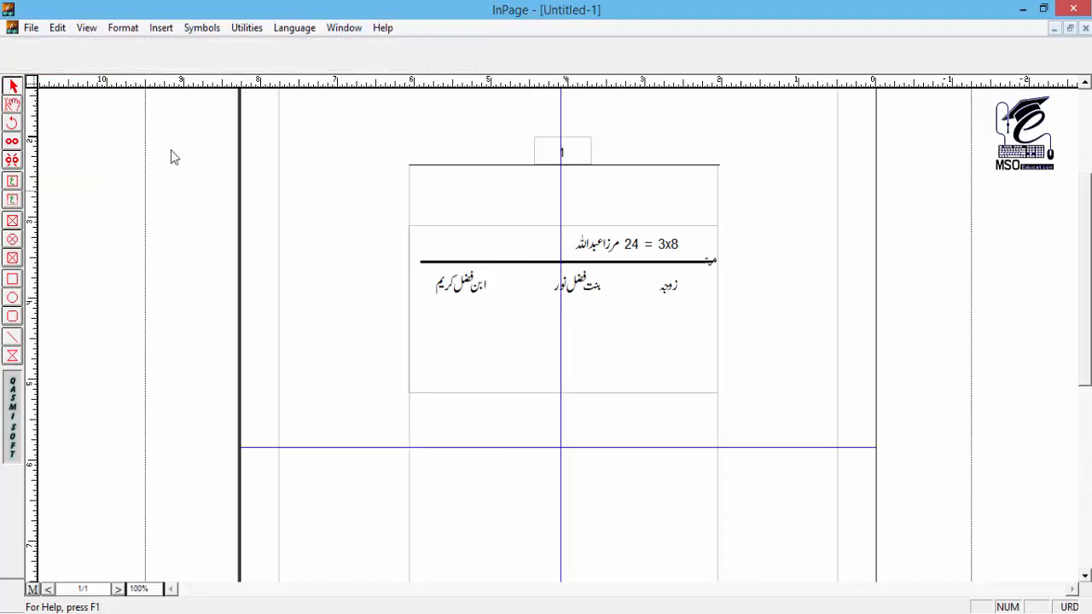
click(12, 104)
Step: Copy the whole row of heirs and paste it on the line directly below
double_click(606, 300)
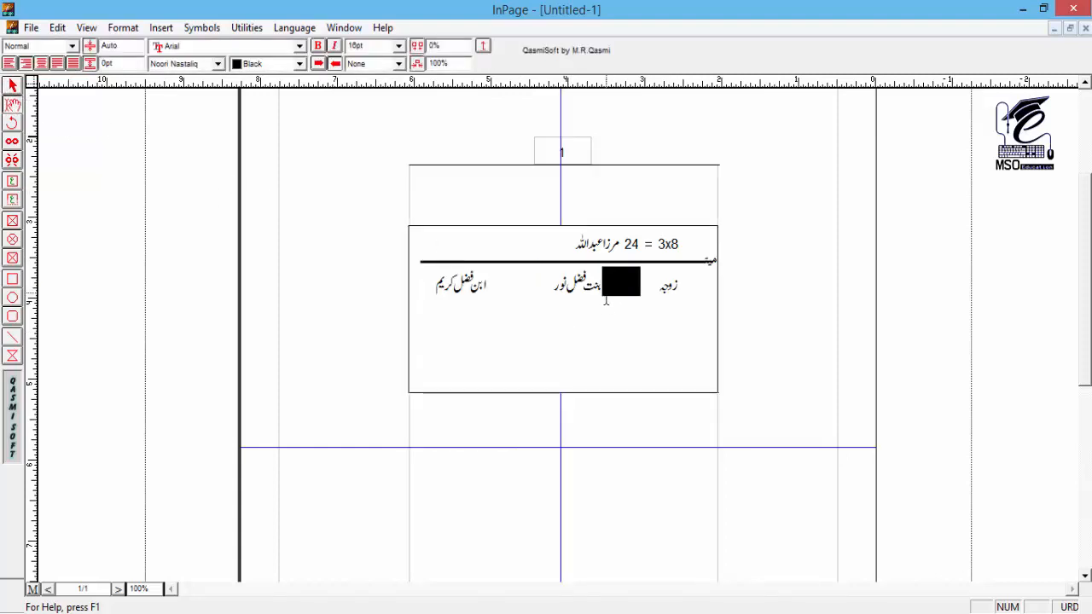
key(Home)
key(shift+End)
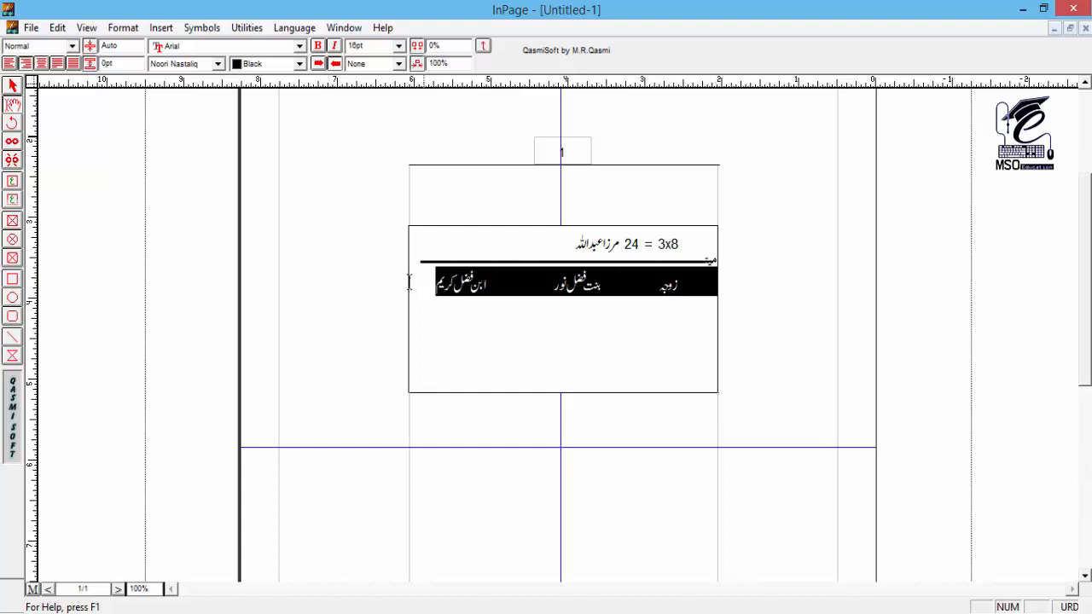
click(534, 286)
triple_click(666, 282)
click(649, 291)
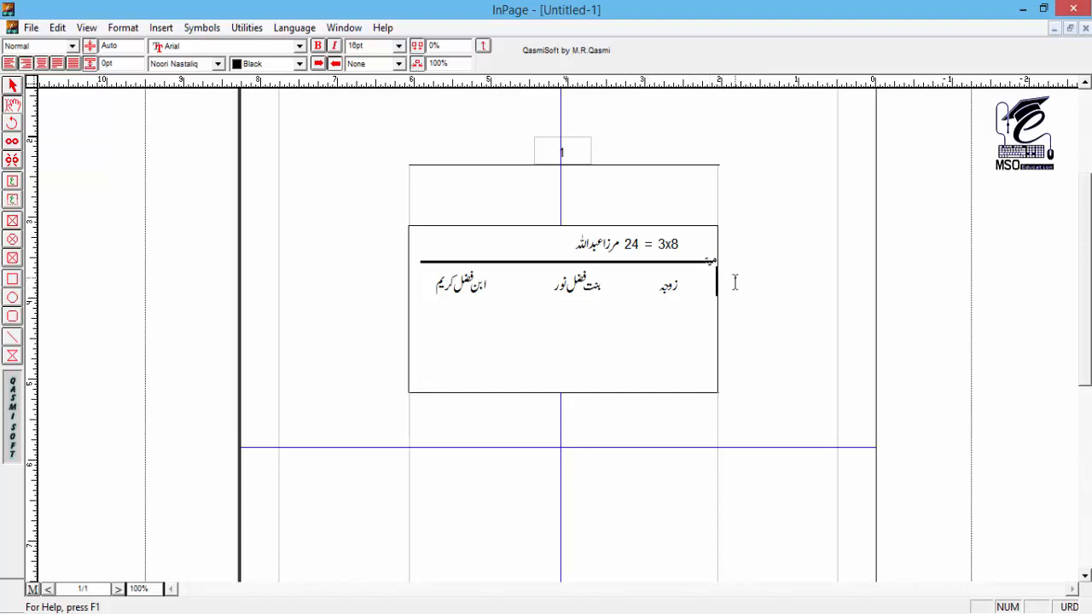
key(shift+End)
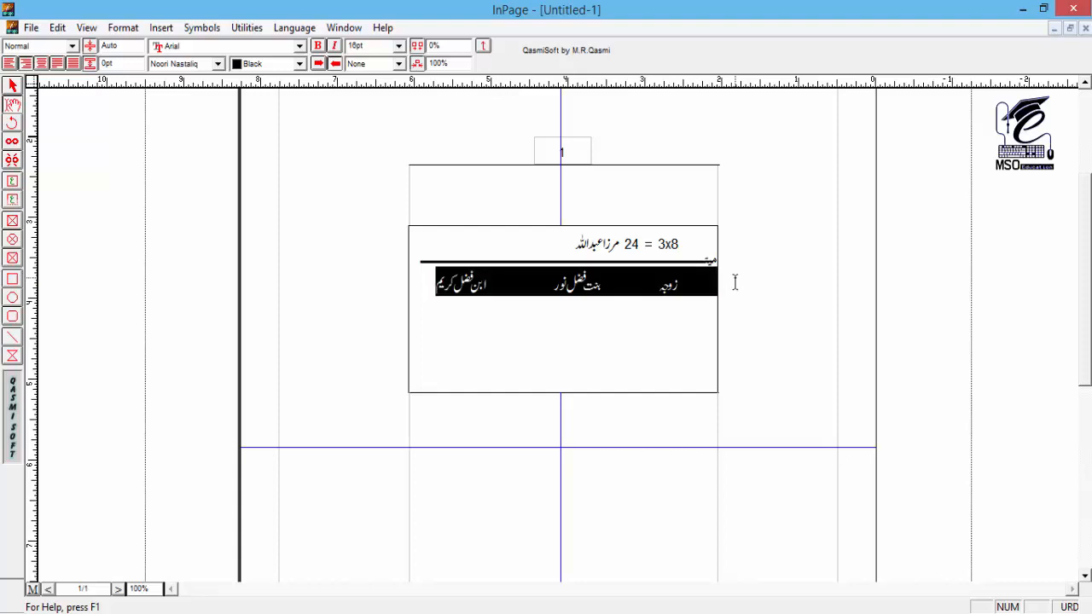
right_click(694, 268)
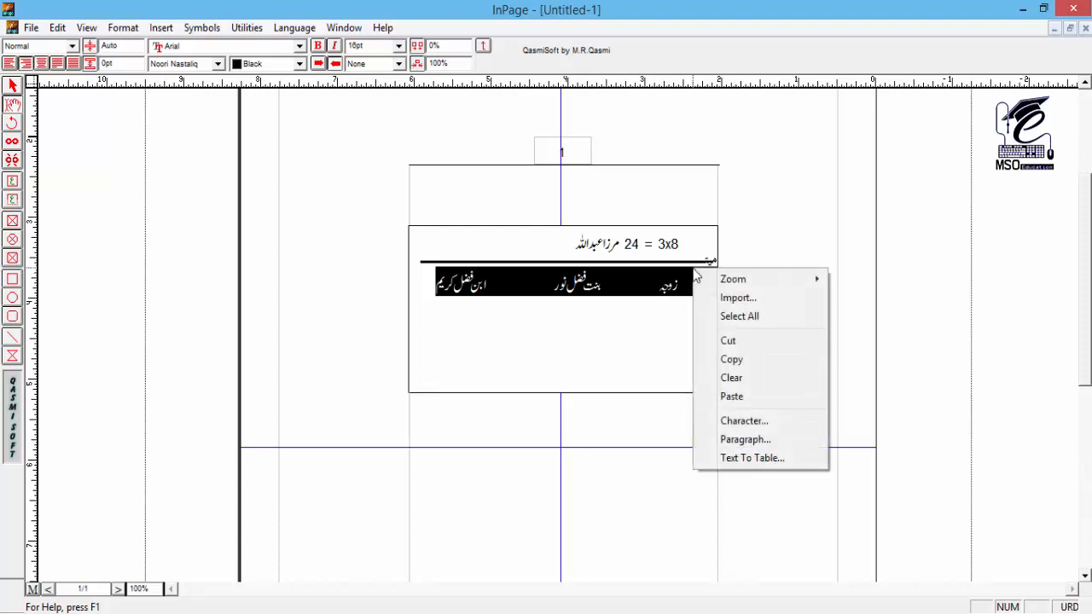
click(753, 365)
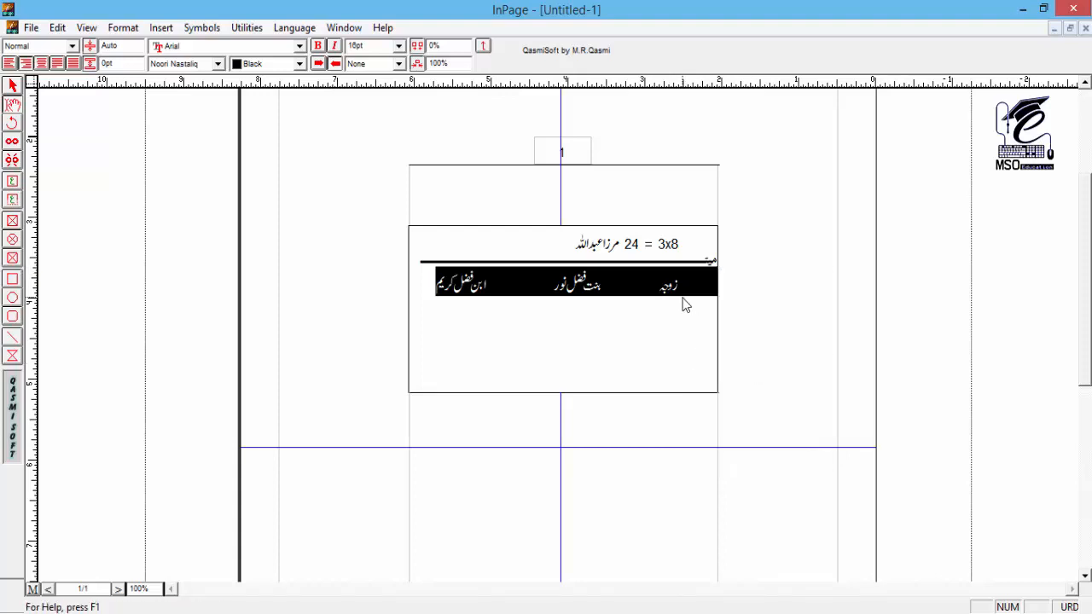
click(423, 287)
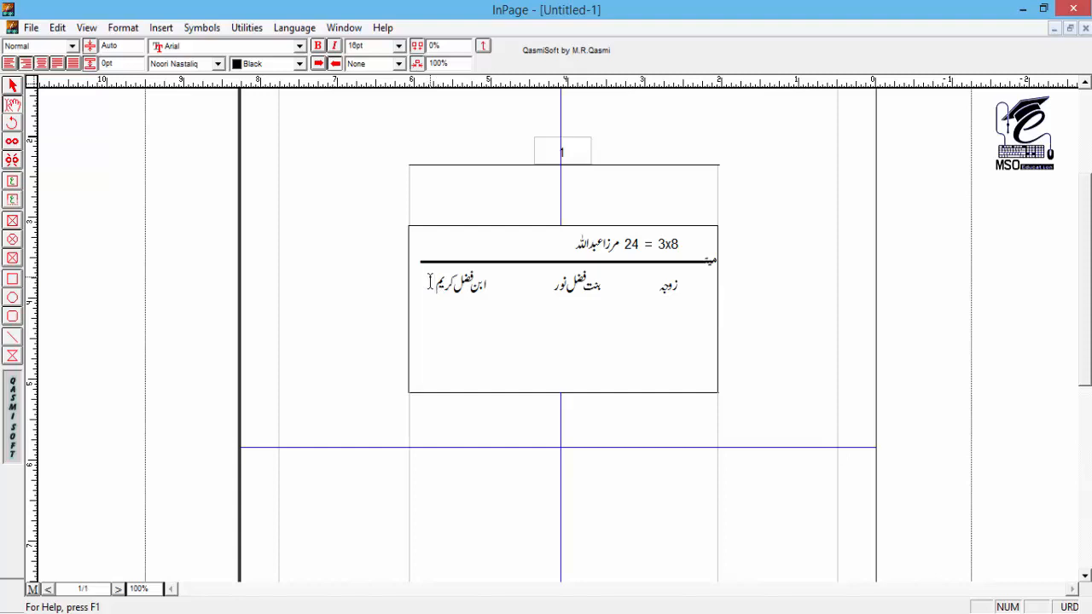
key(ctrl+v)
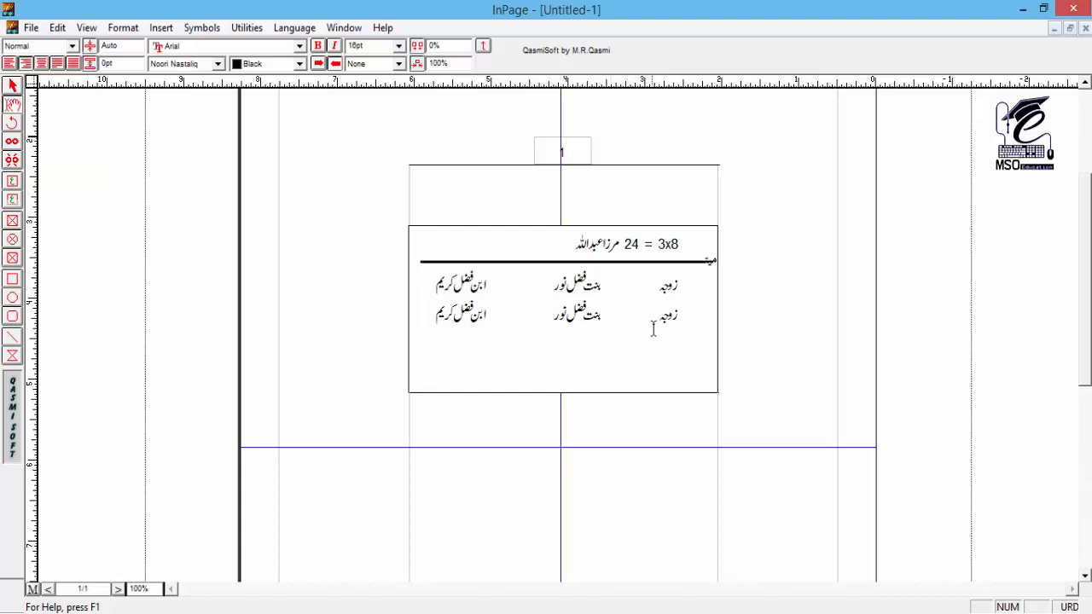
Step: In the copied row, replace "زوجہ" with "ثمن" and reduce the daughter's entry to "بنت"
drag(658, 315, 680, 320)
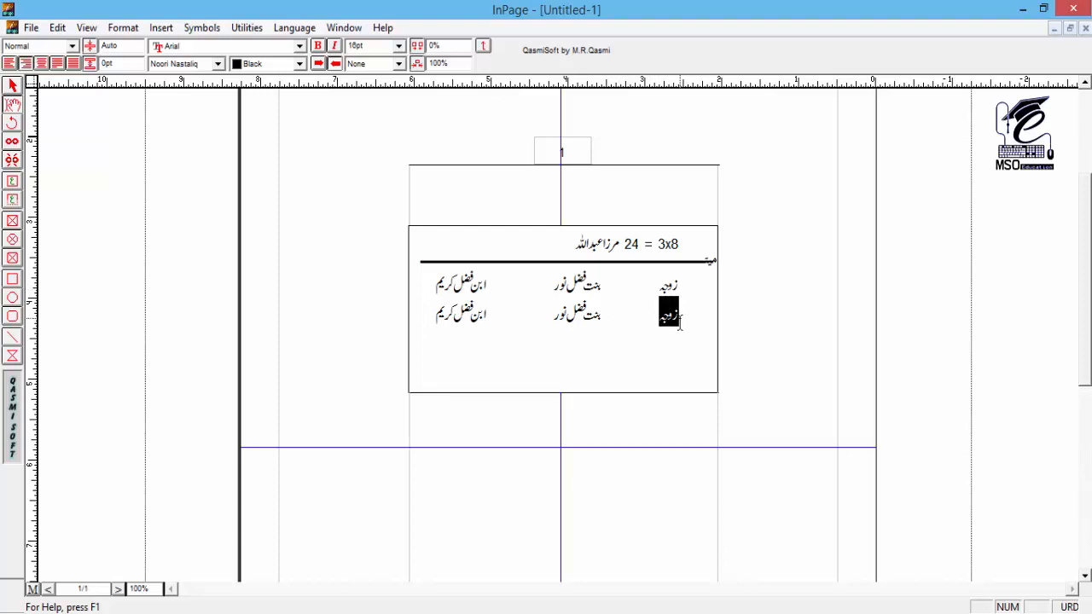
text(ثمن)
key(Left)
key(shift+Left)
key(shift+Left)
key(shift+Left)
key(shift+Left)
key(shift+Left)
key(shift+Left)
key(shift+Left)
key(shift+Left)
key(shift+Left)
key(shift+Left)
key(shift+Left)
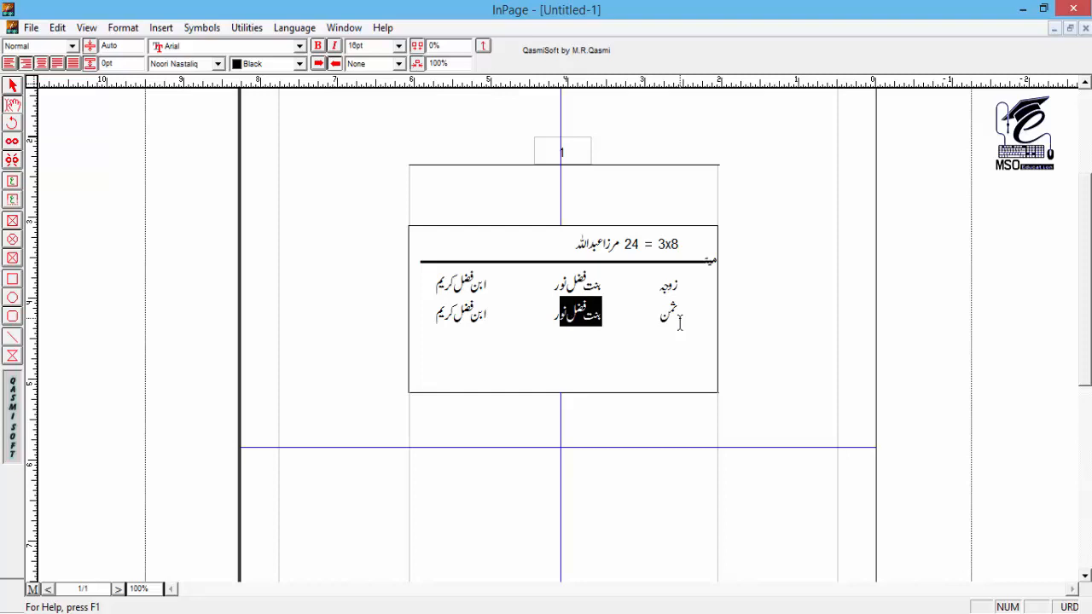
key(shift+Left)
key(BackSpace)
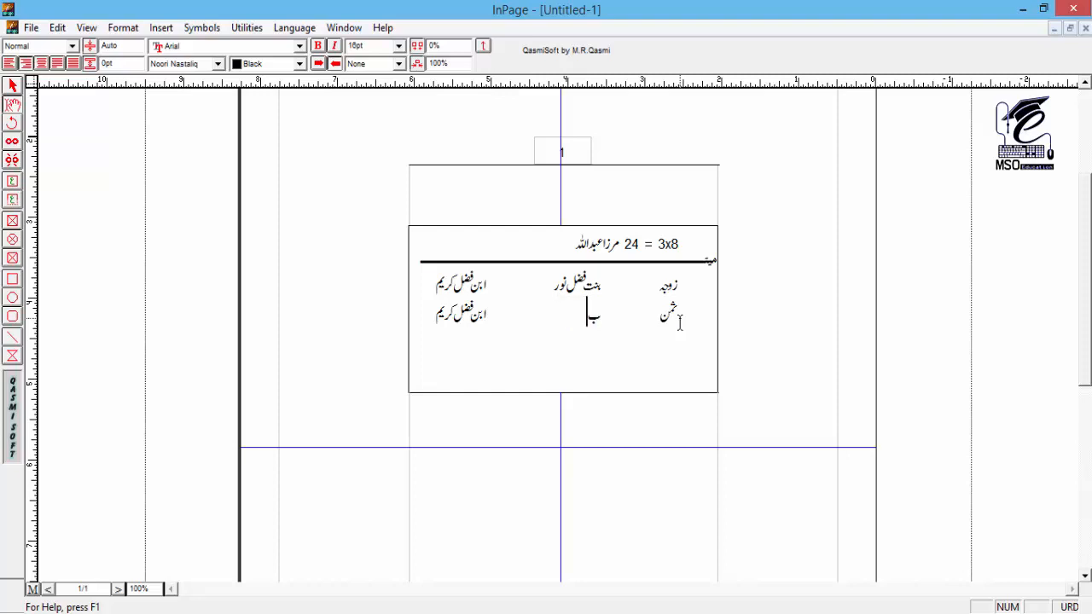
text(بنت فضل)
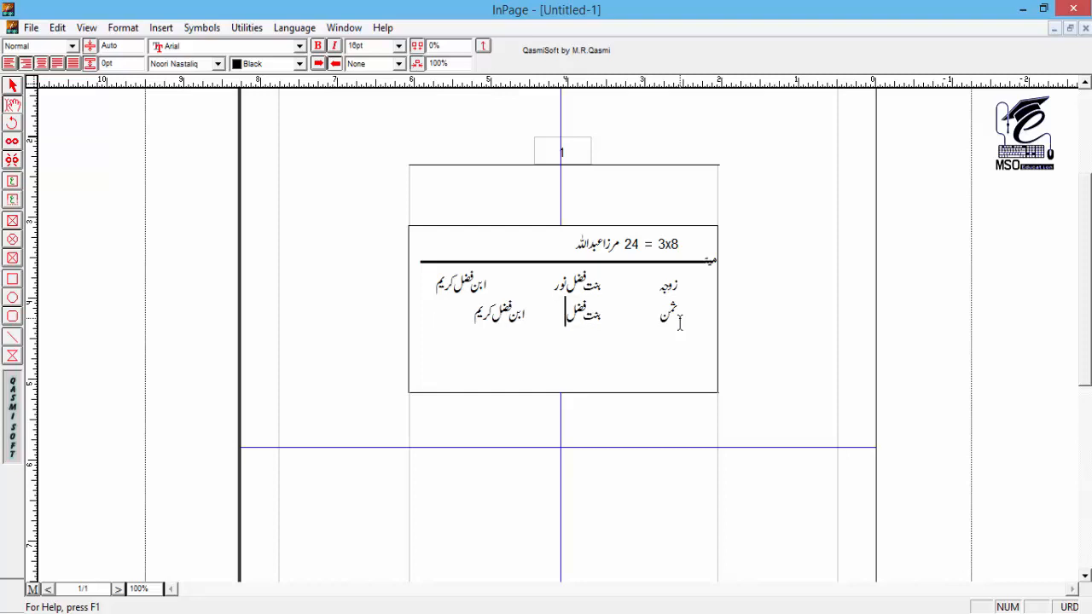
key(BackSpace)
key(BackSpace)
key(BackSpace)
key(BackSpace)
Step: Replace the son's entry in the copied row with "ابن" and shift "ابن" and "بنت" under the middle of the entries above
key(Left)
key(Left)
key(shift+End)
text(ابن)
key(Tab)
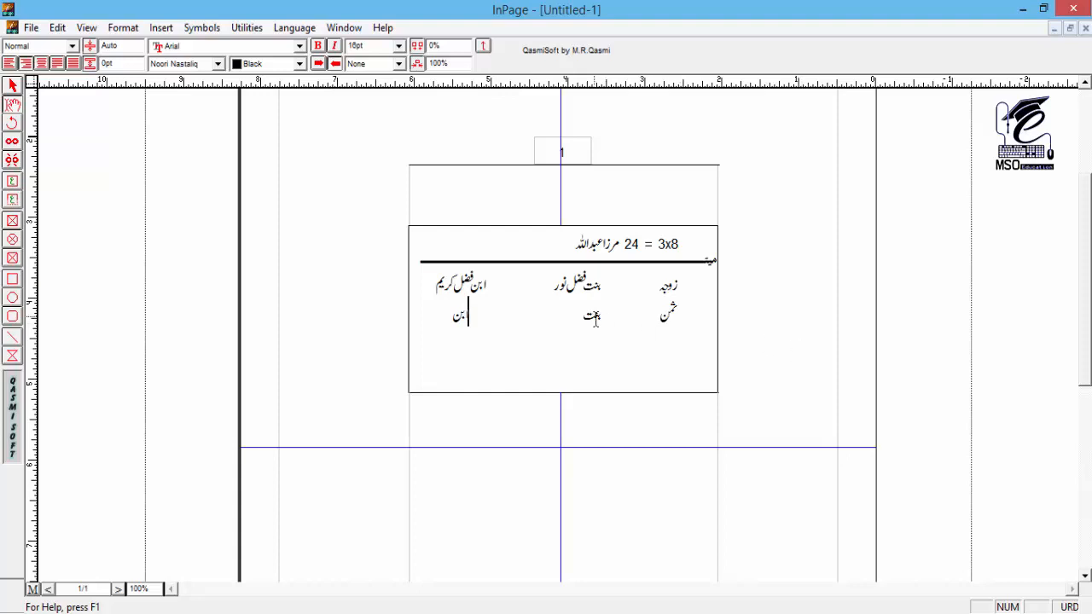
click(598, 319)
Step: Extend the calculation text box downwards to a height of about 2.6 inches
click(12, 86)
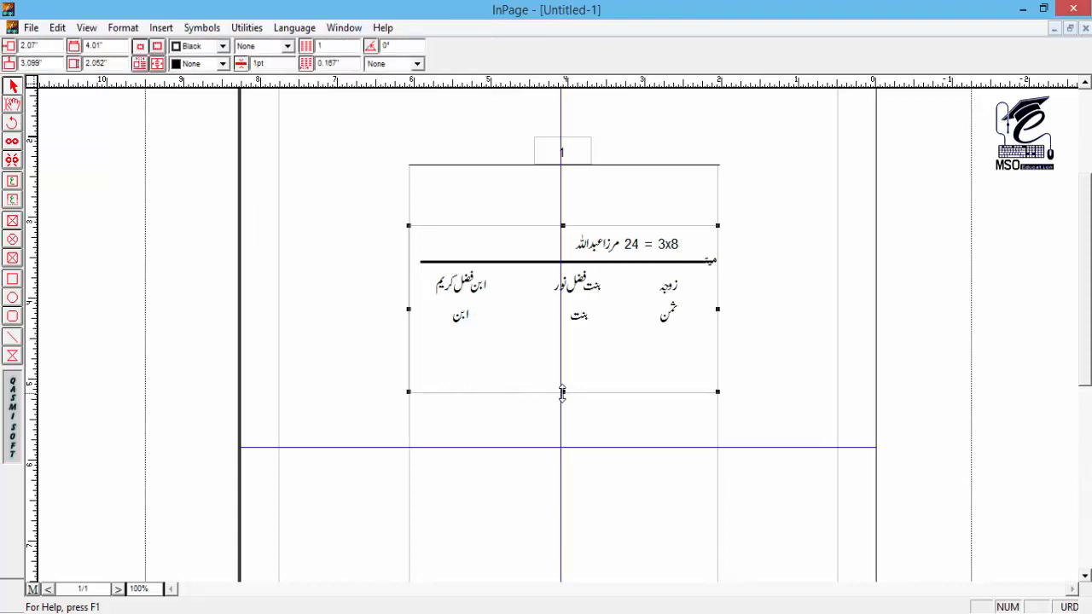
drag(562, 393, 562, 438)
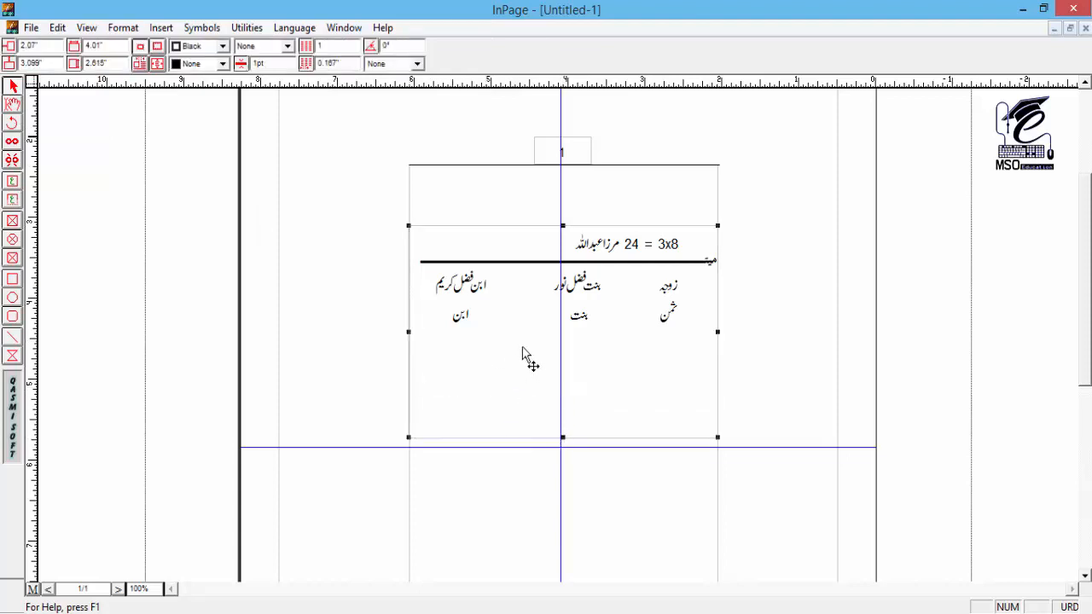
Step: Delete the whole second row with "ثمن", "بنت" and "ابن" and select the text box as an object
click(11, 104)
click(461, 320)
triple_click(461, 323)
key(Delete)
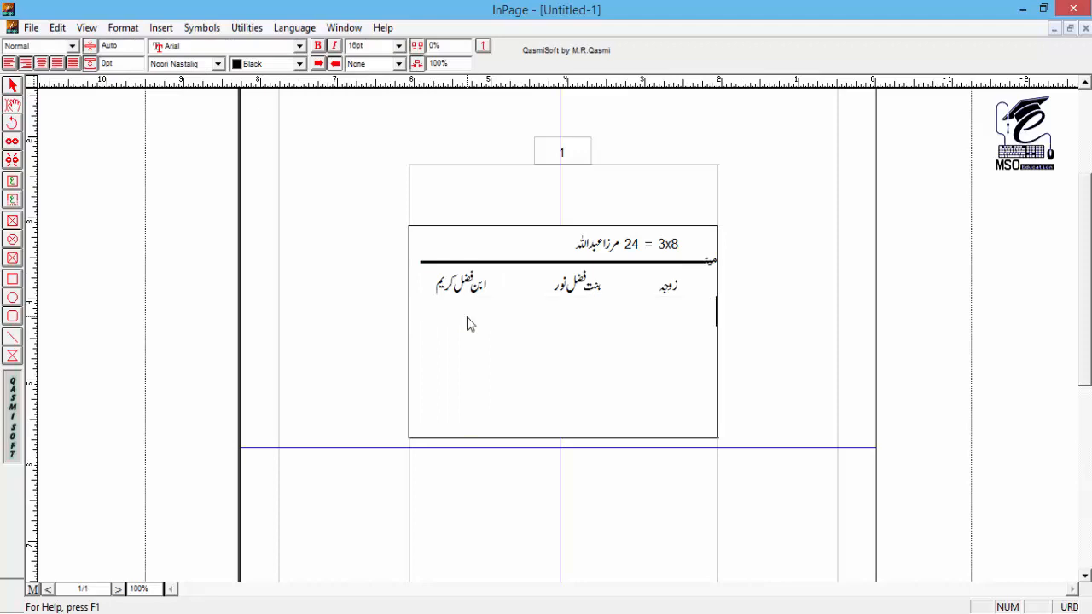
click(14, 85)
click(436, 363)
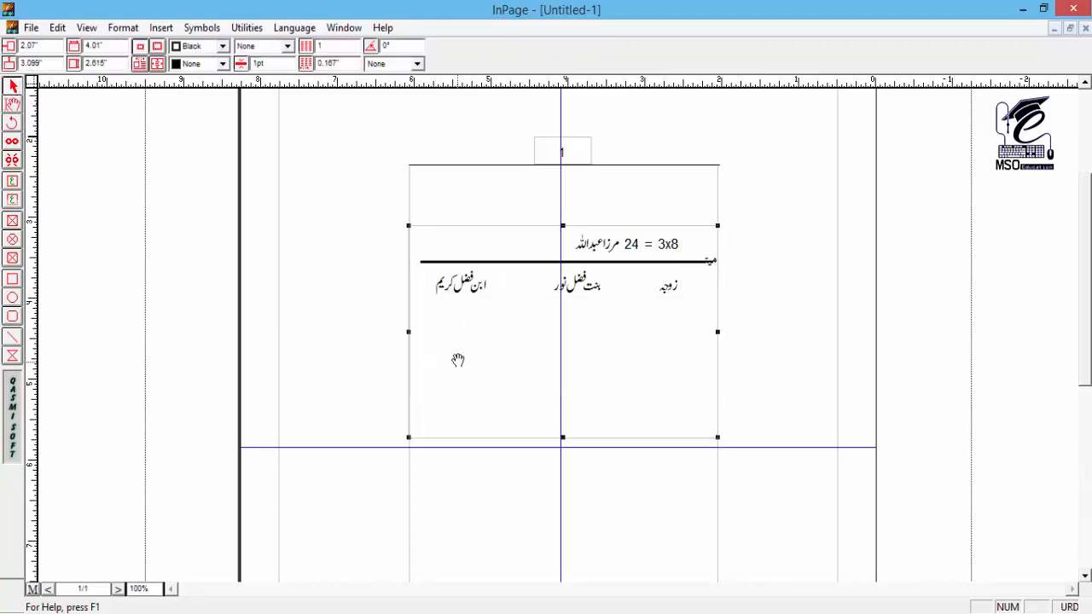
Step: Draw a separate text box about 1.15 by 0.81 inches below the heirs, inside the large box, and select it
scroll(460, 320, down, 1)
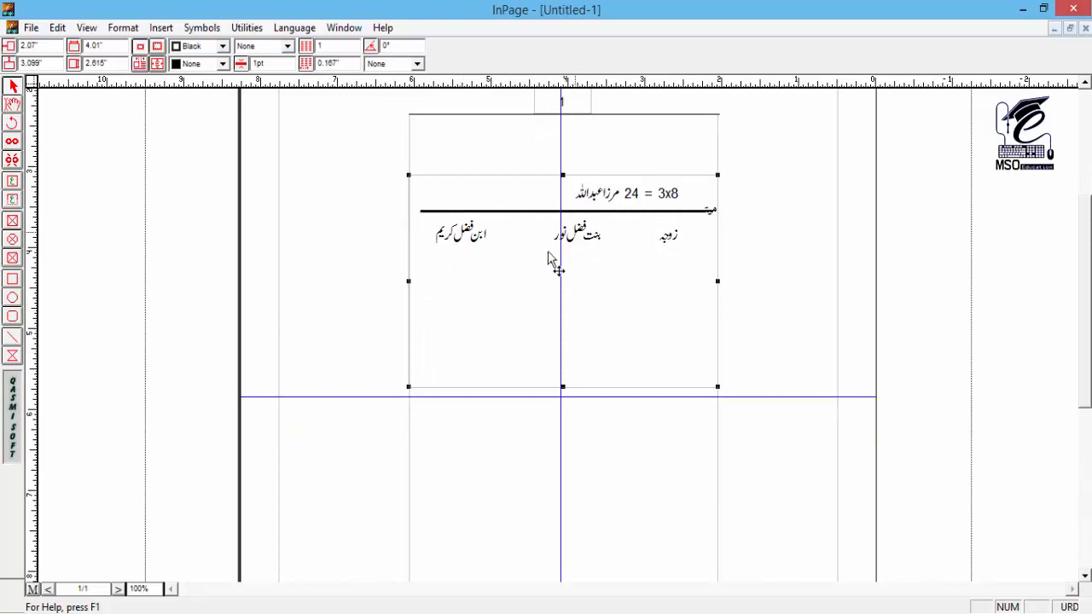
click(12, 182)
drag(473, 271, 559, 335)
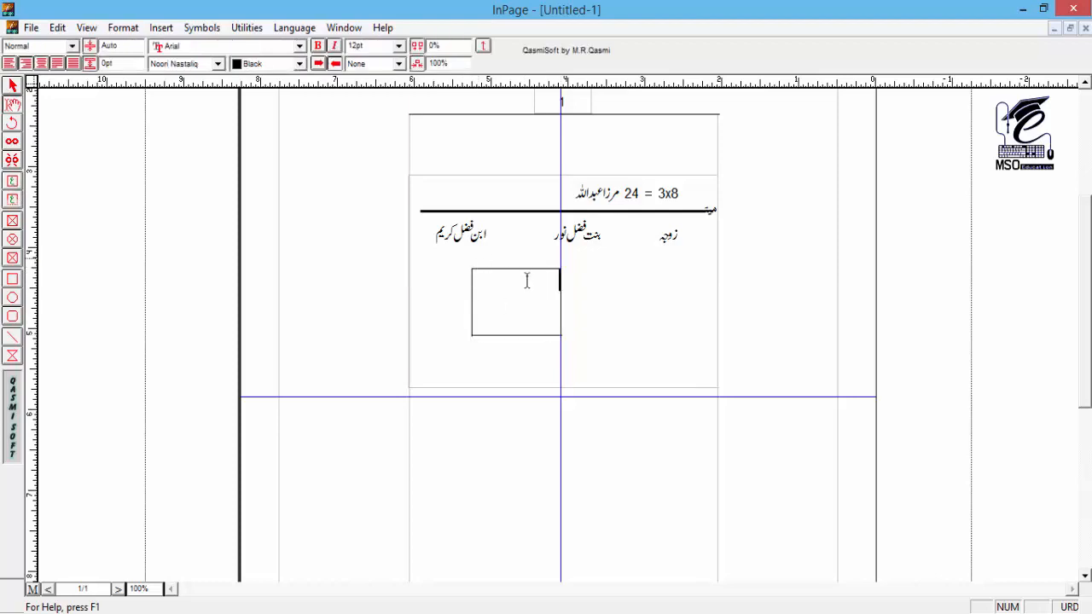
click(12, 86)
click(523, 314)
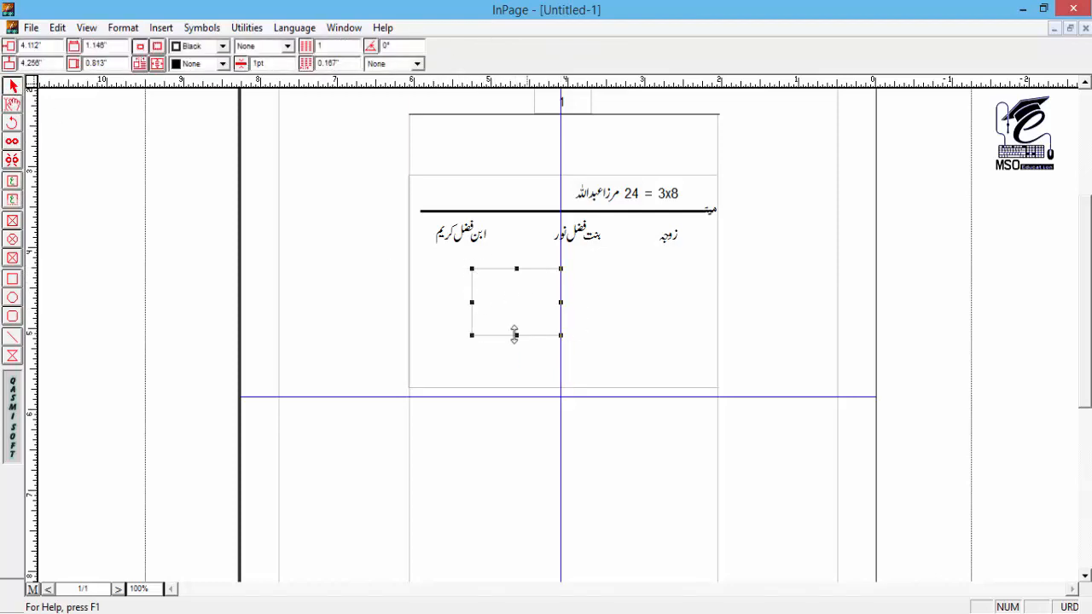
click(476, 187)
drag(475, 187, 488, 181)
key(ctrl+z)
Step: Move the small text box straight down to a vertical position of about 4.41 inches
click(529, 300)
drag(510, 305, 510, 317)
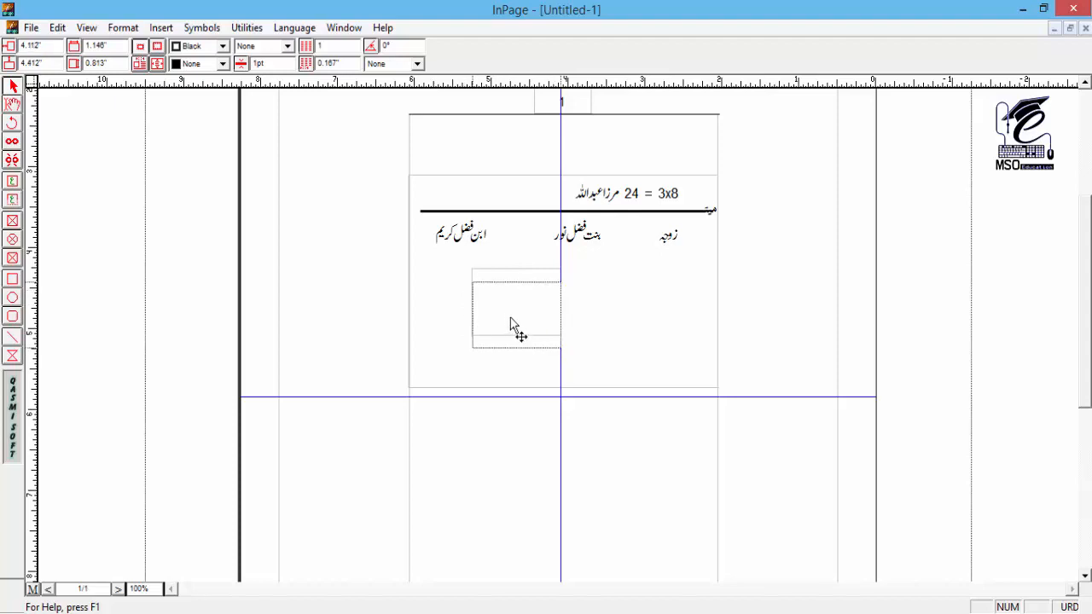
Step: Enter "مابقی (بقیہ ان کو ملے گا)" in the small text box and centre the text
click(12, 104)
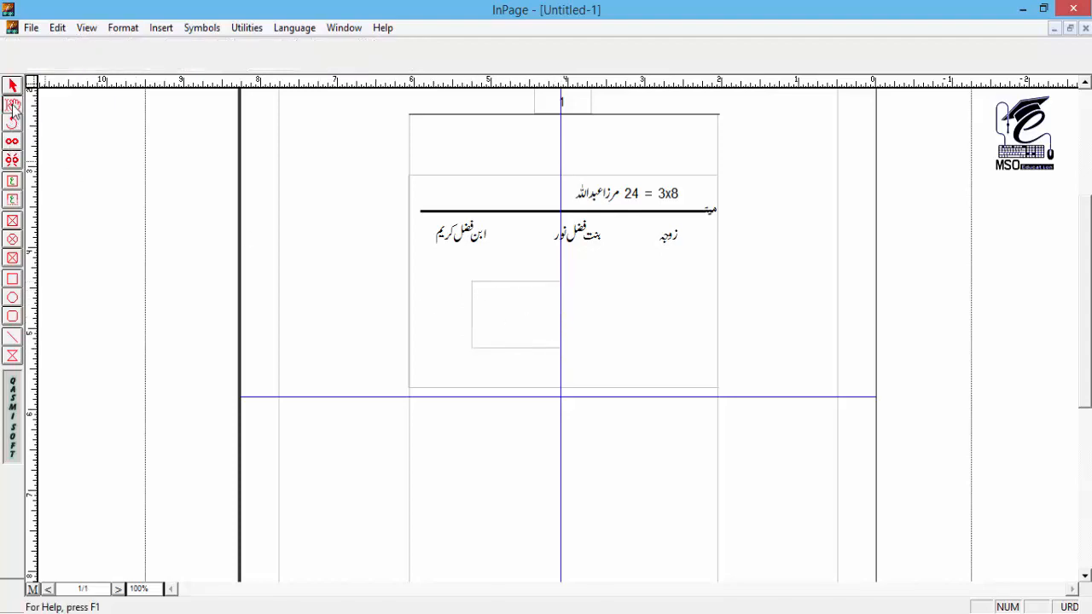
click(517, 320)
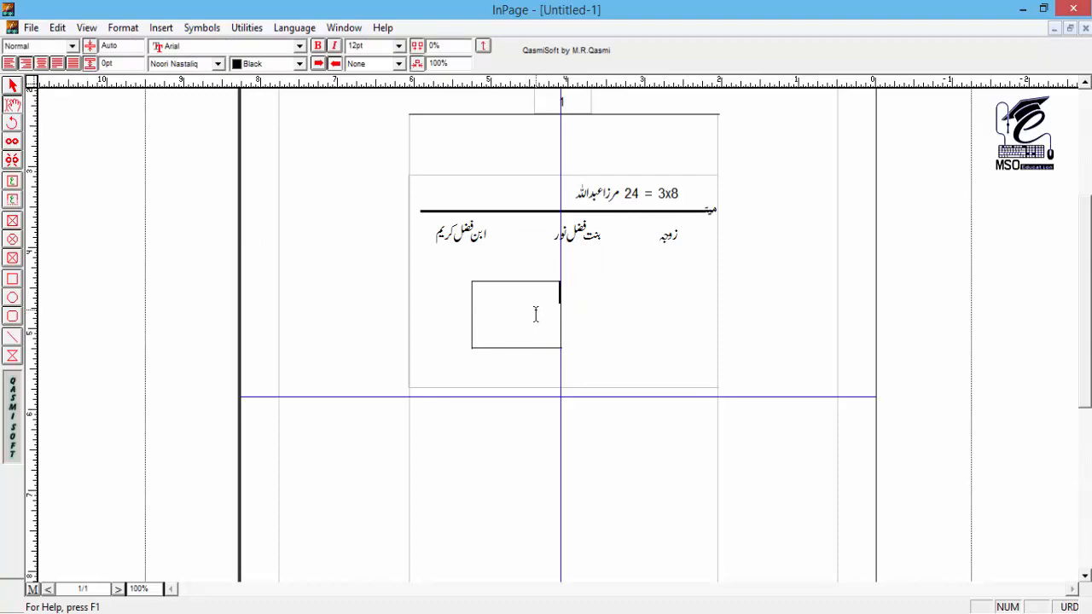
text(ماں(بقیہ ان کو ملےگا))
key(ctrl+shift+c)
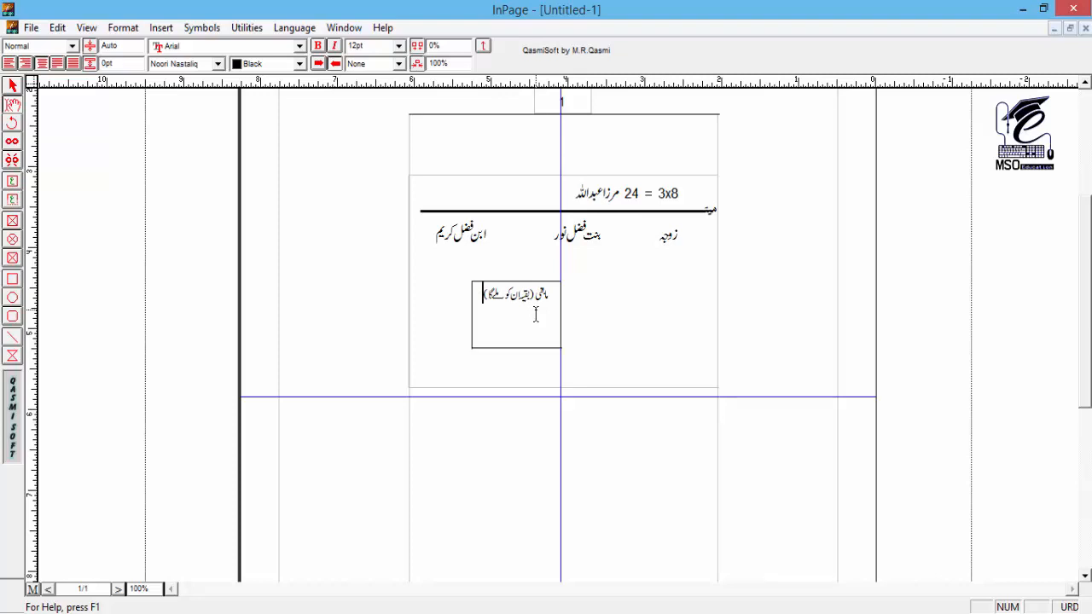
Step: Switch the typing language to English and add "7 x 3" on a second line of the small box
key(ctrl+space)
text(x 3)
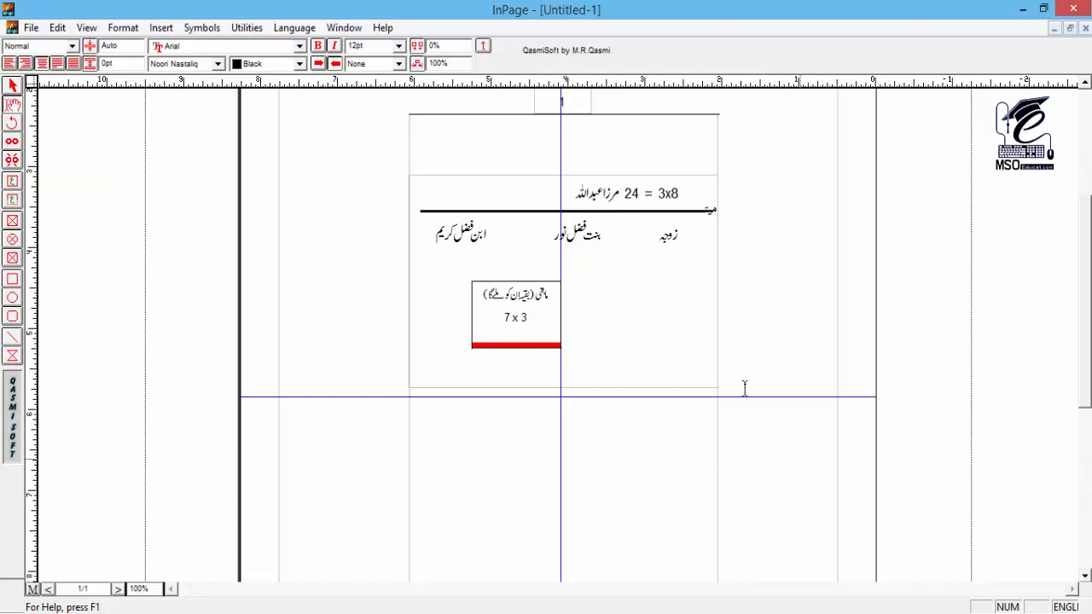
Step: Extend the small text box downwards to a height of about 1.1 inches
click(14, 88)
click(539, 339)
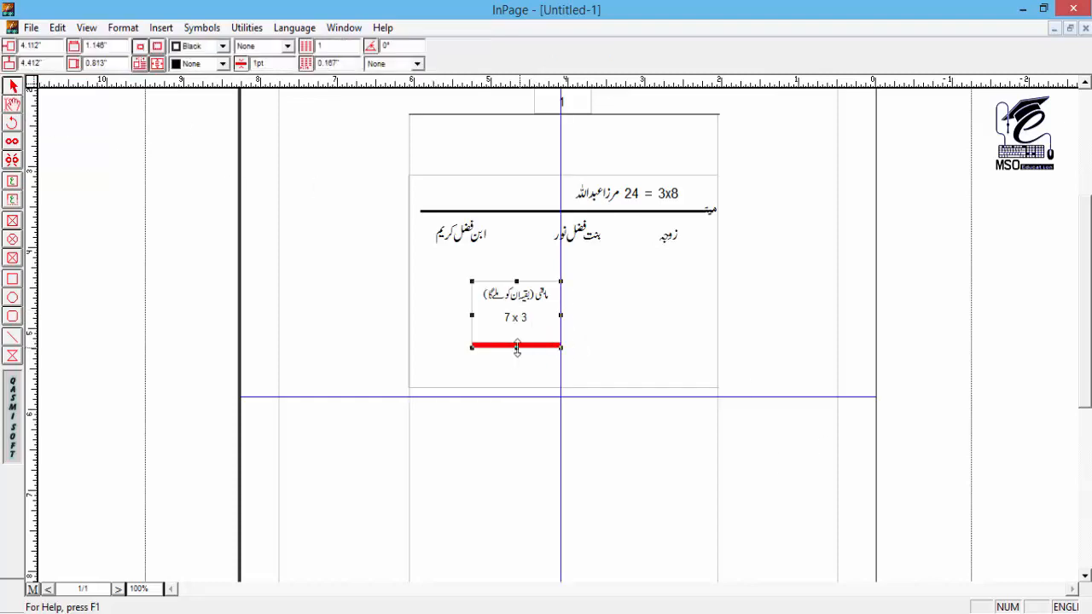
drag(515, 345, 517, 372)
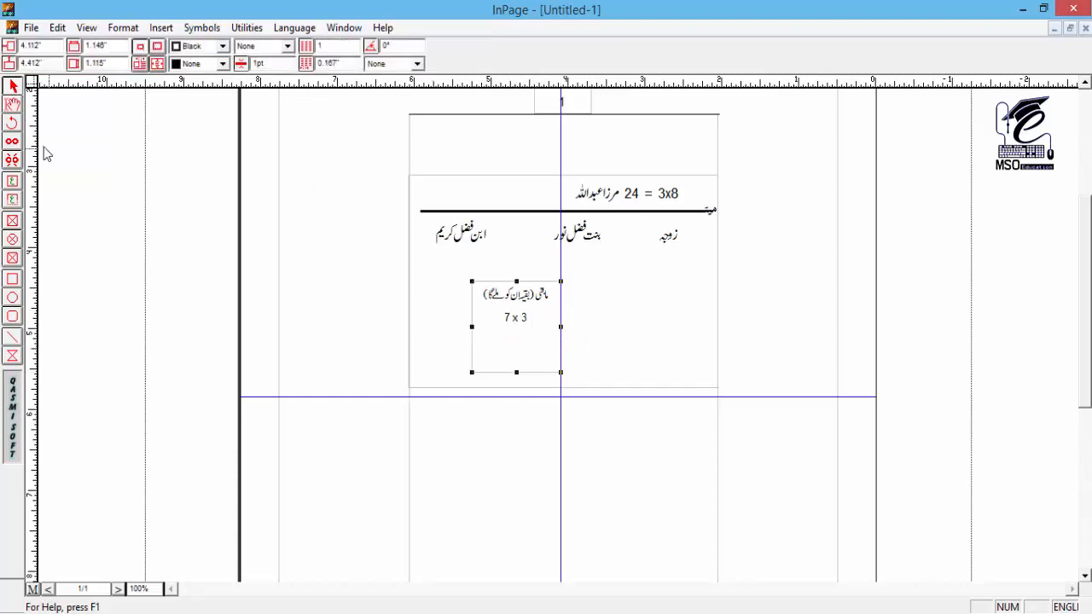
Step: Add "21" on a third line of the small box and draw a horizontal line about 0.45 inches long beneath "7 x 3"
click(12, 106)
click(506, 338)
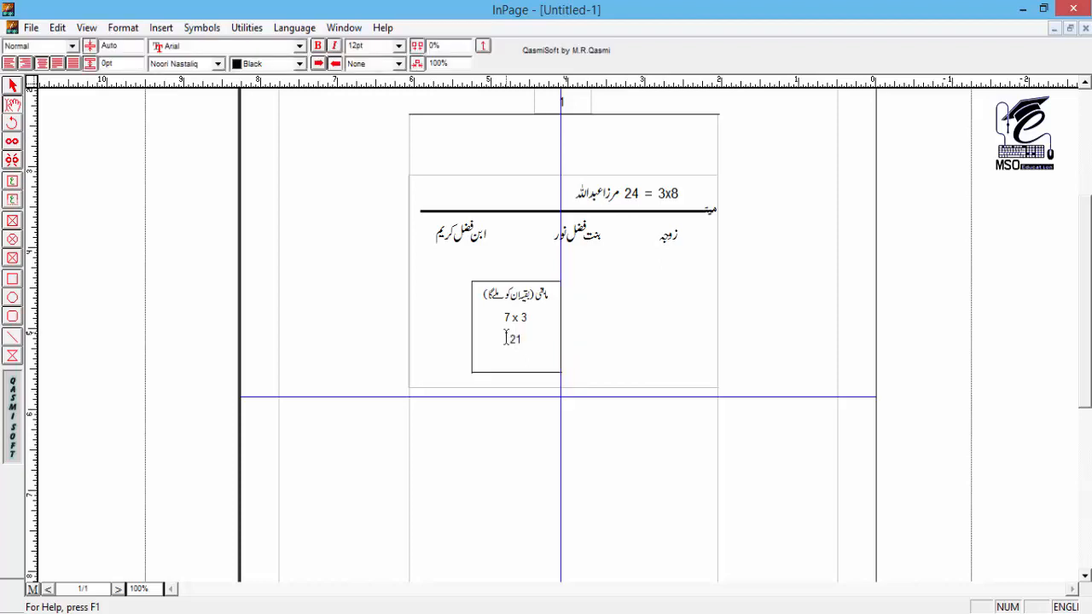
click(13, 87)
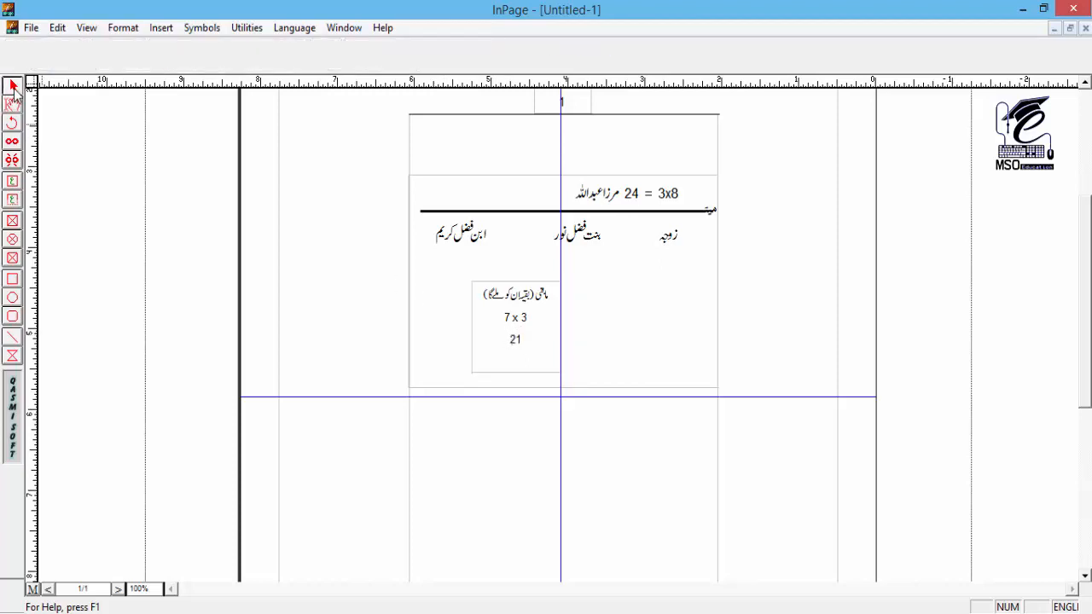
click(12, 336)
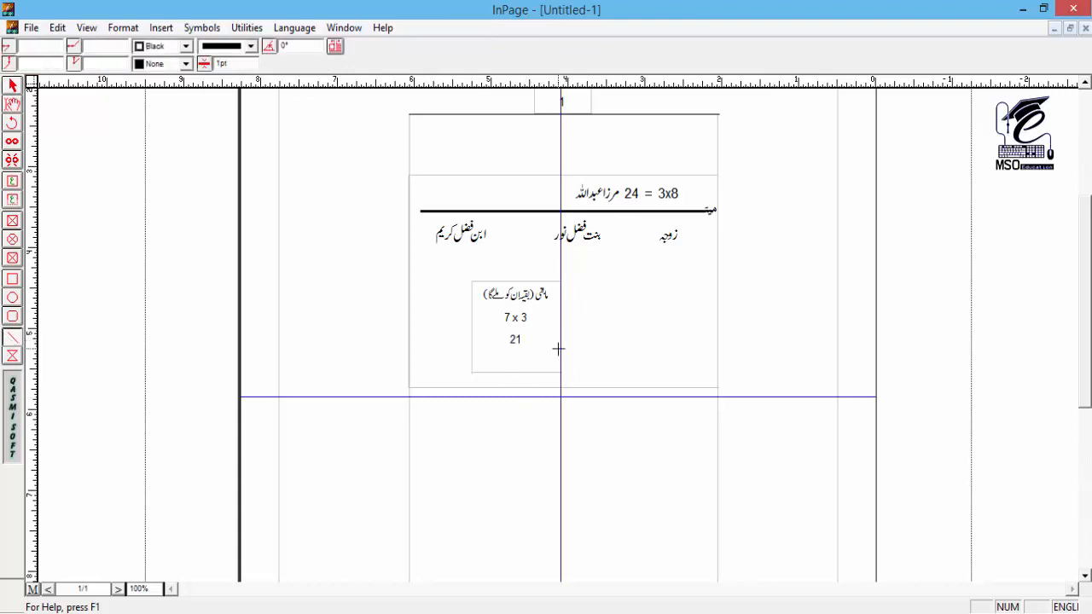
drag(500, 329, 535, 328)
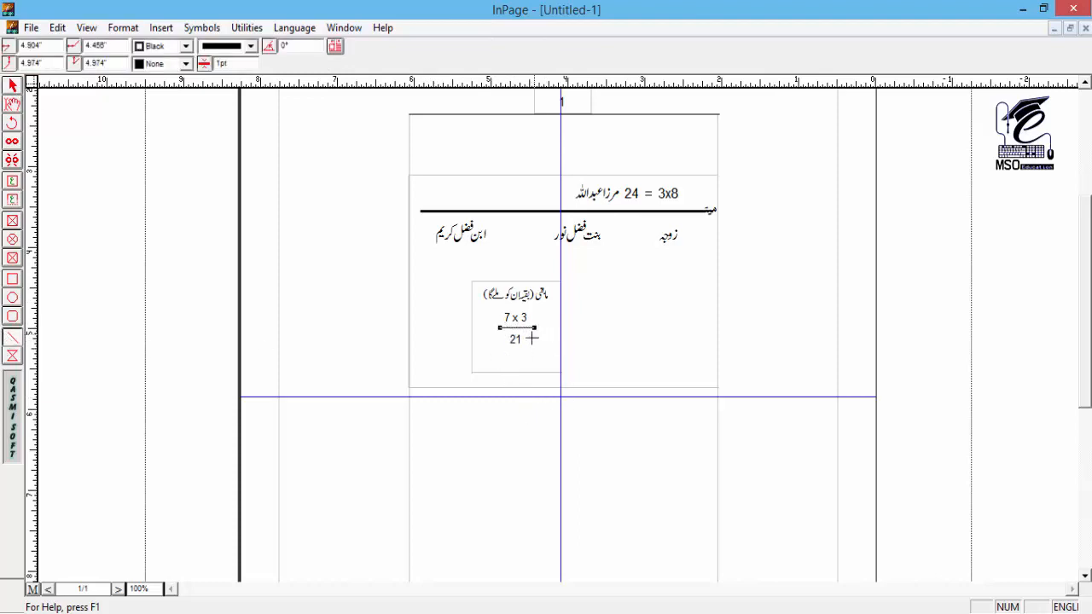
Step: Draw two diagonal lines from below the daughter's and the son's entries, converging on the top of the small text box
click(572, 251)
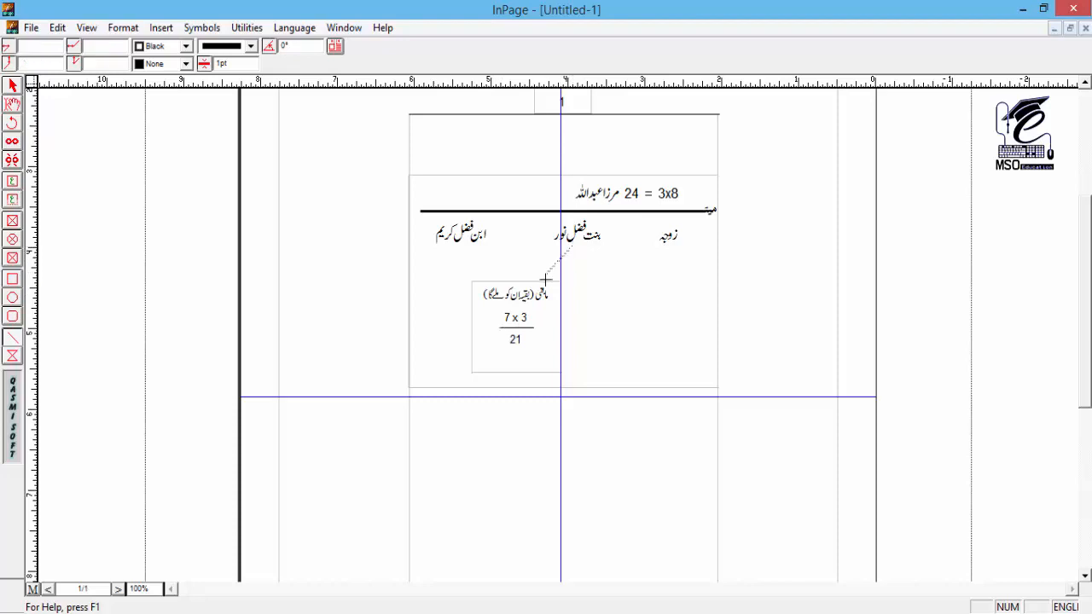
drag(546, 280, 536, 285)
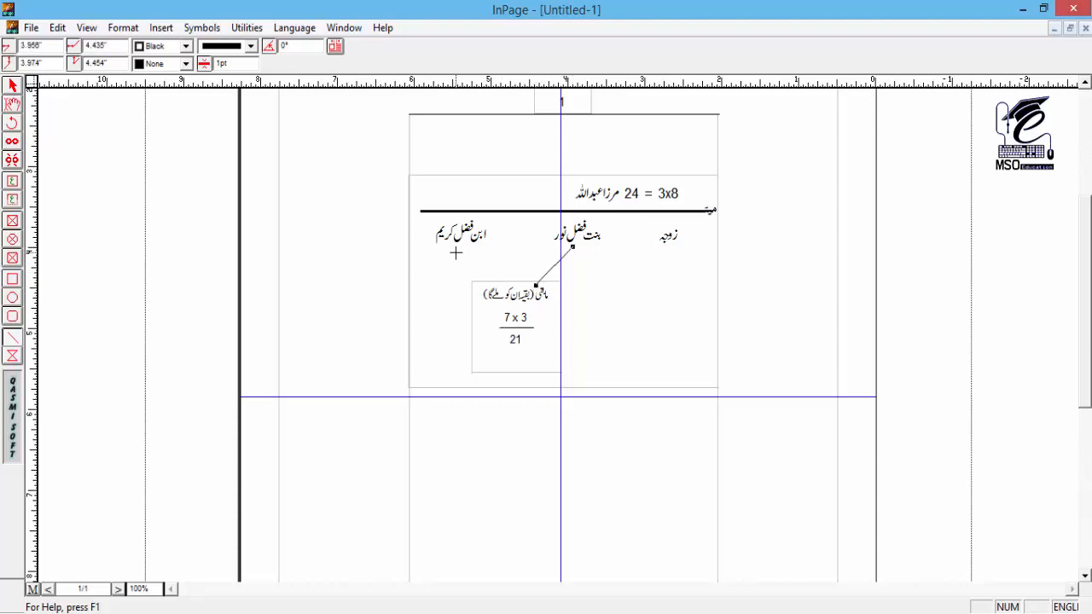
click(484, 264)
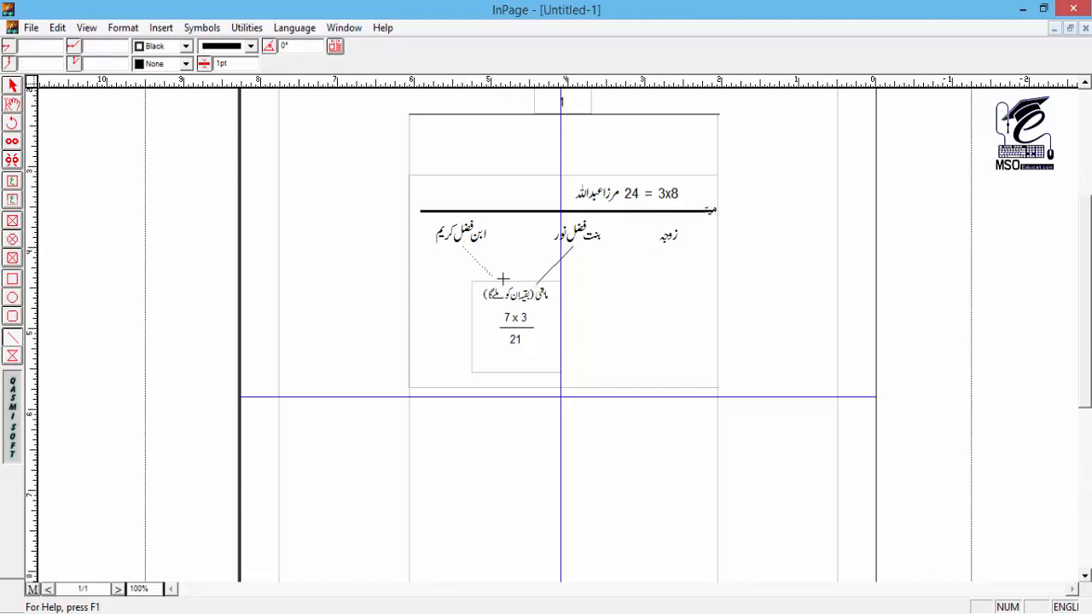
drag(502, 279, 497, 282)
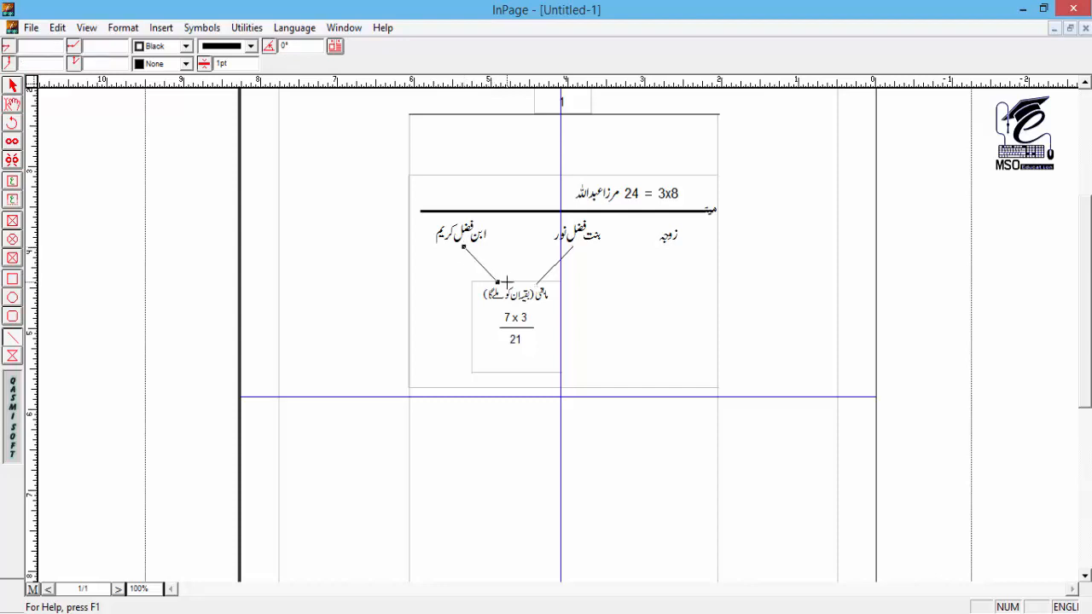
Step: Draw two diagonal lines spreading downwards from either side of "21", past the lower edge of the small box
click(537, 349)
drag(570, 371, 562, 377)
click(499, 350)
drag(467, 380, 468, 381)
Step: Create a text box about 0.41 inches wide at the end of the lower-left diagonal and enter a centred "14" in English
click(12, 199)
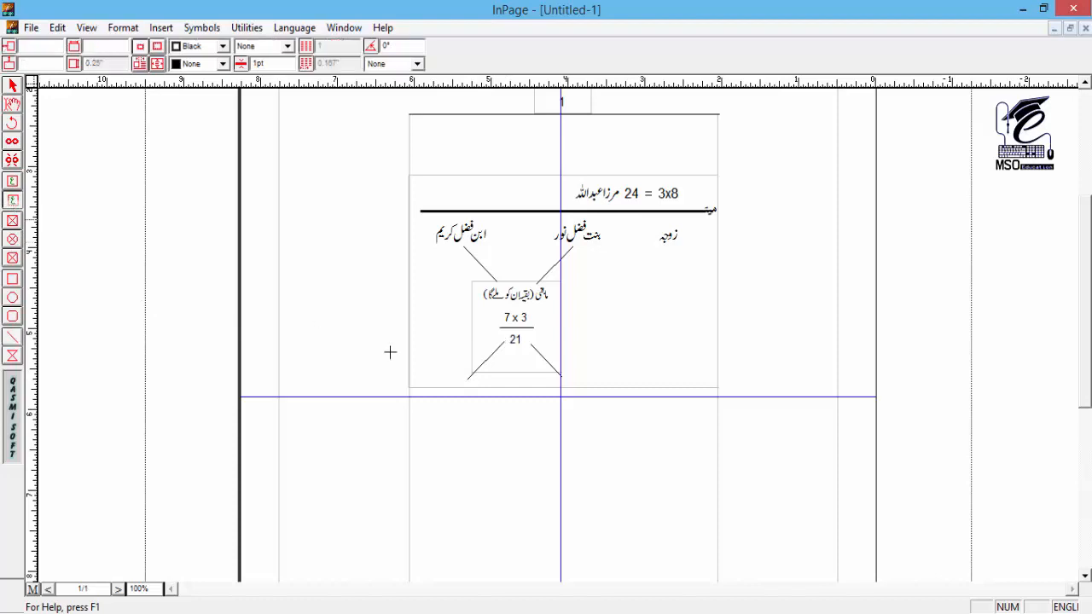
drag(451, 376, 473, 391)
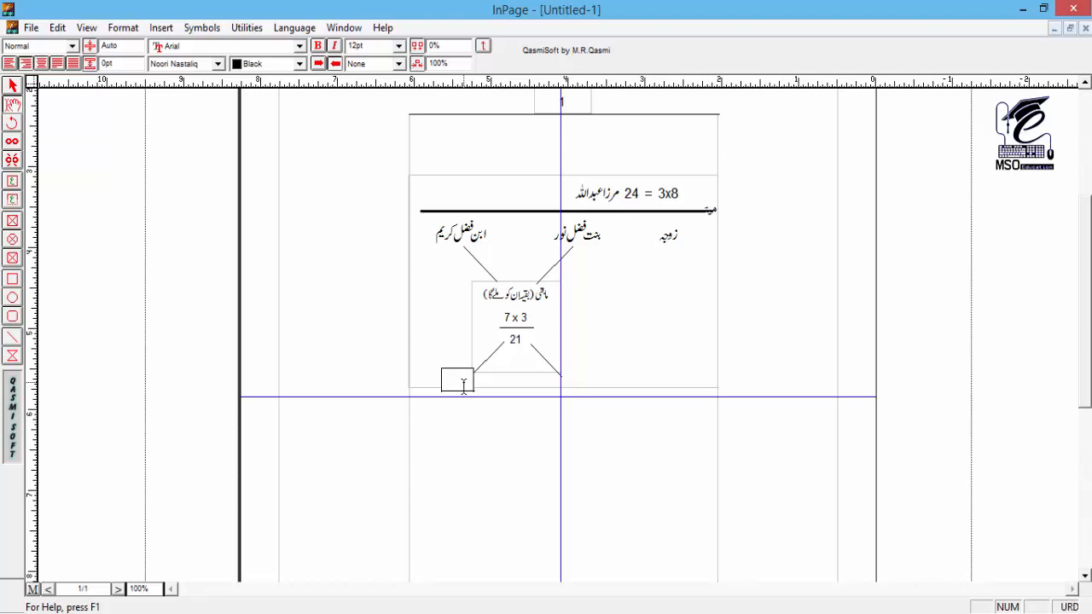
key(ctrl+space)
key(ctrl+shift+c)
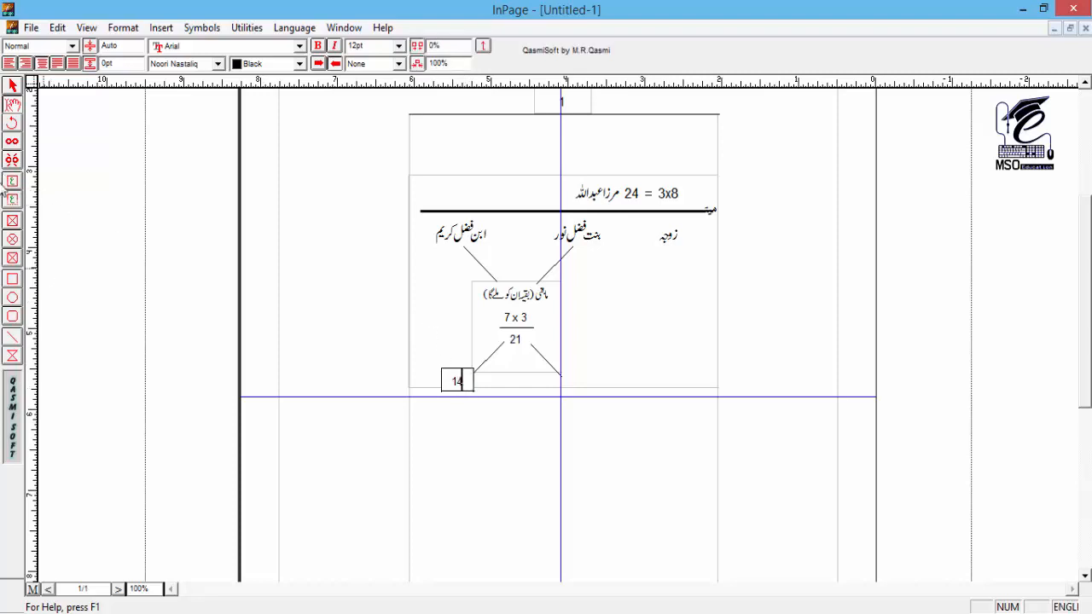
Step: Duplicate the "14" box and shift the copy right, under the lower-right diagonal, to a horizontal position of about 3.87 inches
click(12, 86)
click(451, 382)
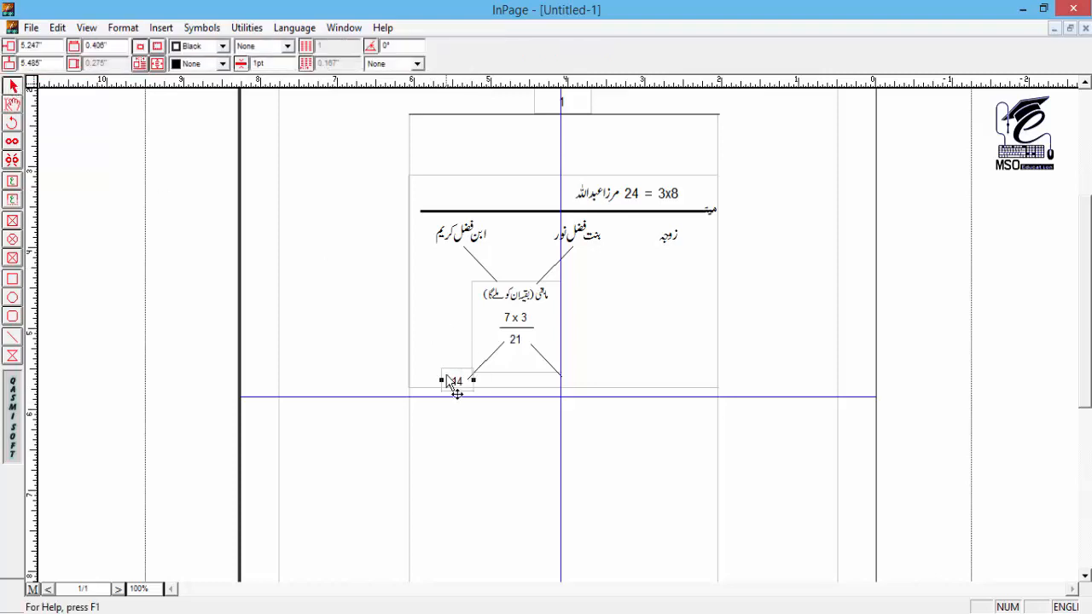
key(ctrl+v)
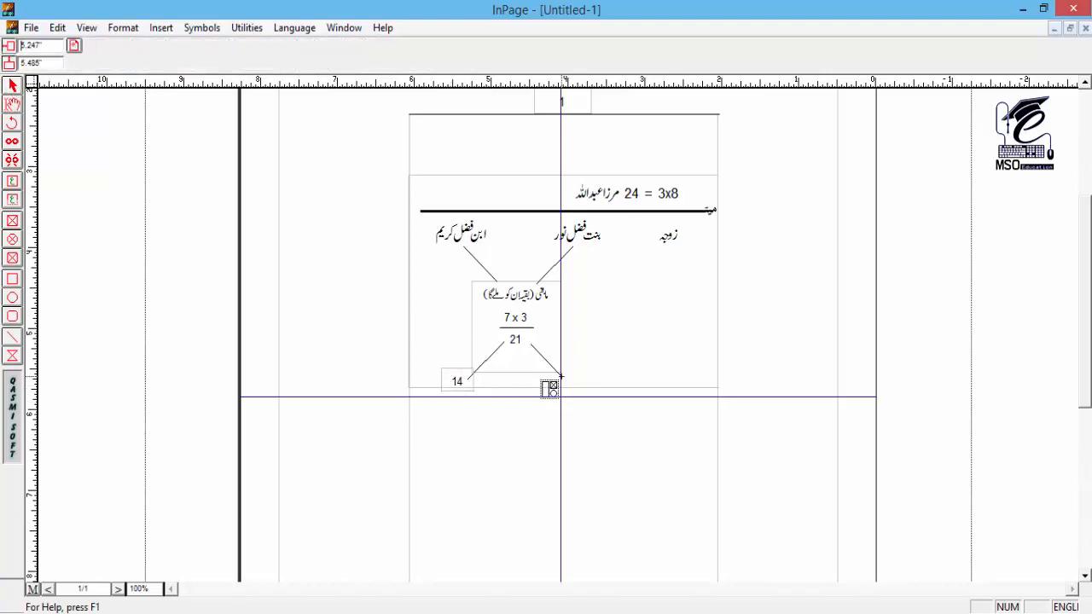
key(Return)
key(Right)
key(Right)
key(Right)
key(Right)
key(Right)
key(Right)
key(Right)
key(Right)
key(Right)
key(Right)
key(Right)
key(Right)
key(Right)
key(Right)
key(Right)
key(Right)
key(Right)
key(Right)
key(Right)
key(Right)
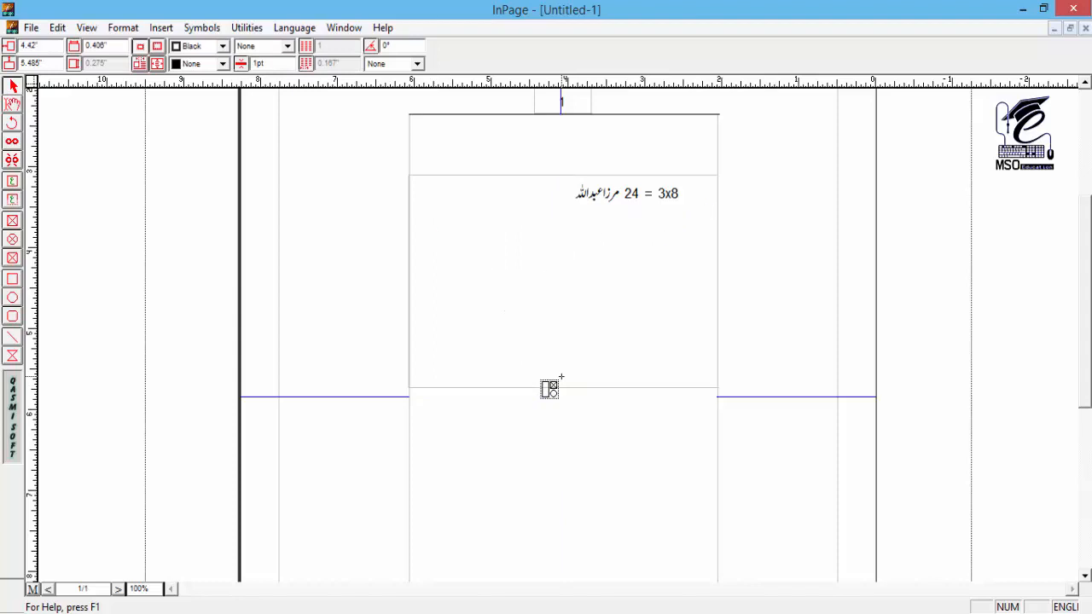
key(Right)
key(Right)
key(Right)
key(Right)
key(Right)
key(Right)
key(Right)
key(Right)
key(Right)
key(Right)
key(Right)
key(Right)
key(Right)
key(Right)
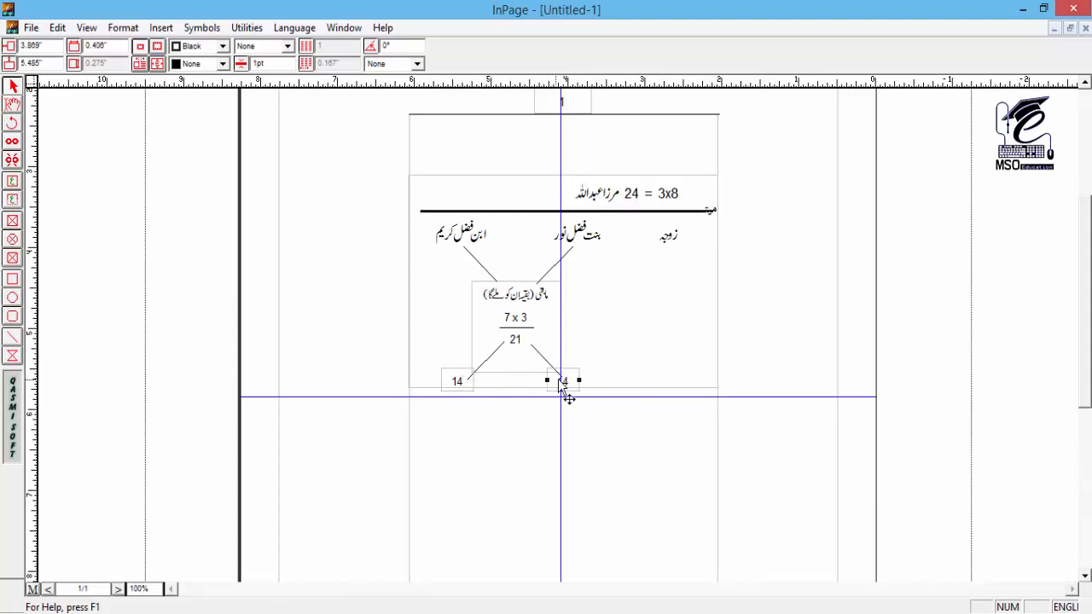
Step: Shorten the "7 x 3" text box so it ends above the "14" boxes, and shift both "14" boxes slightly down and right
click(520, 375)
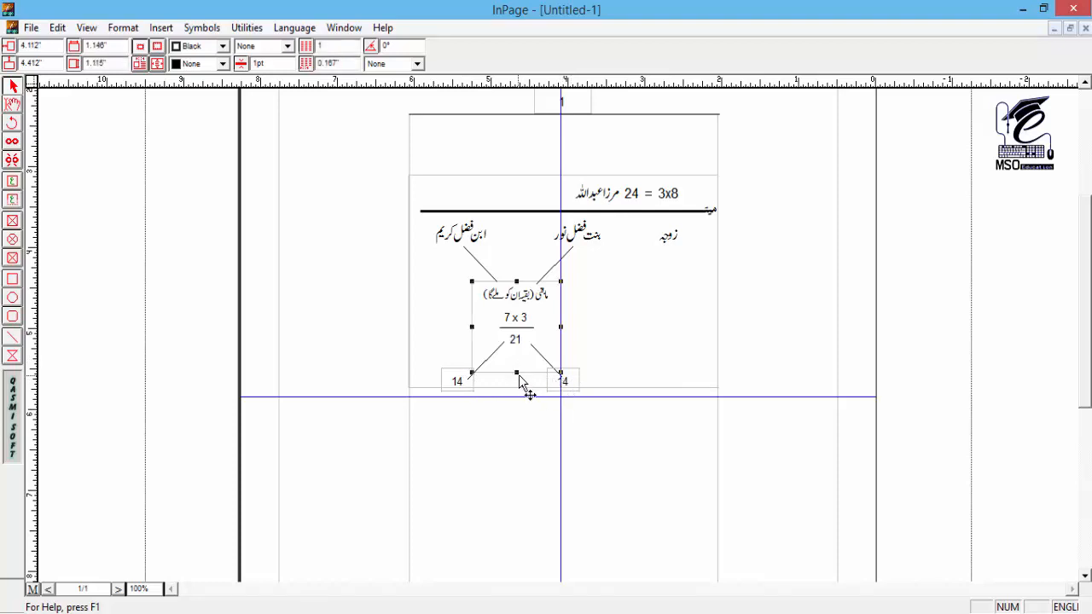
click(595, 274)
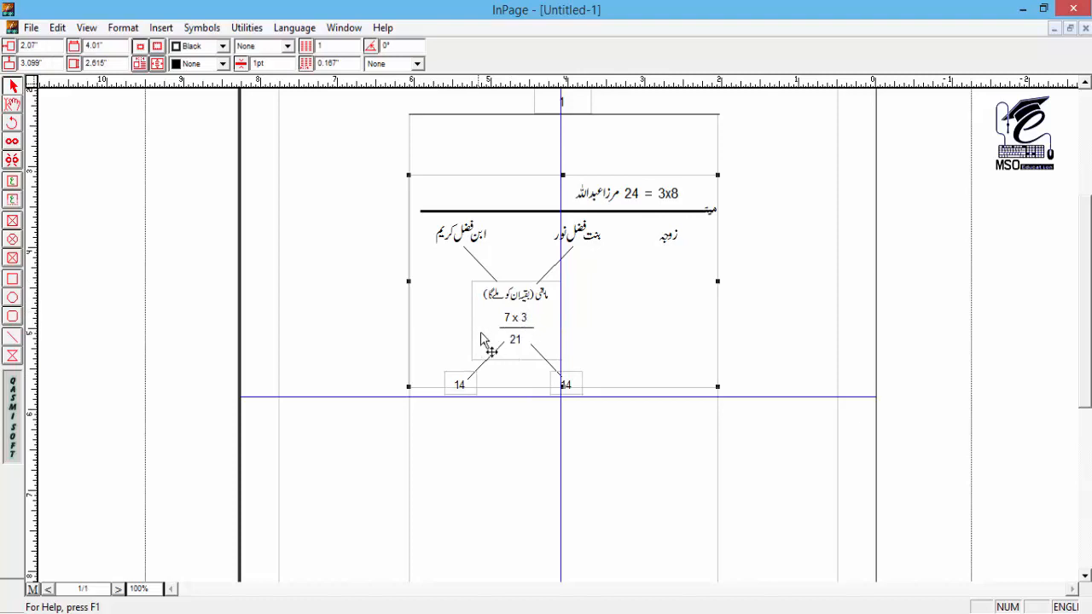
click(529, 328)
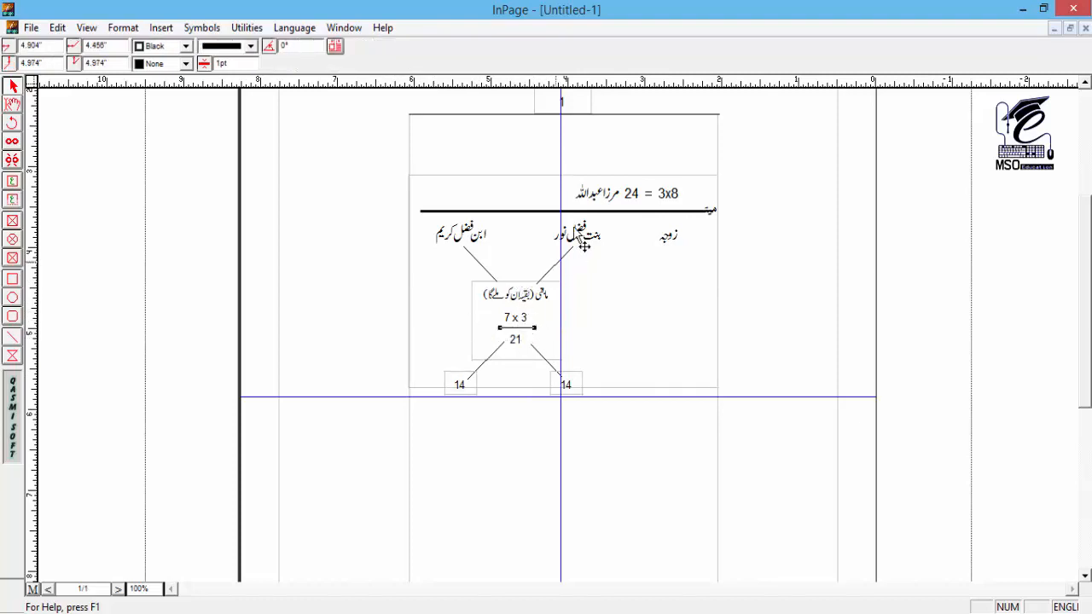
click(646, 283)
click(748, 191)
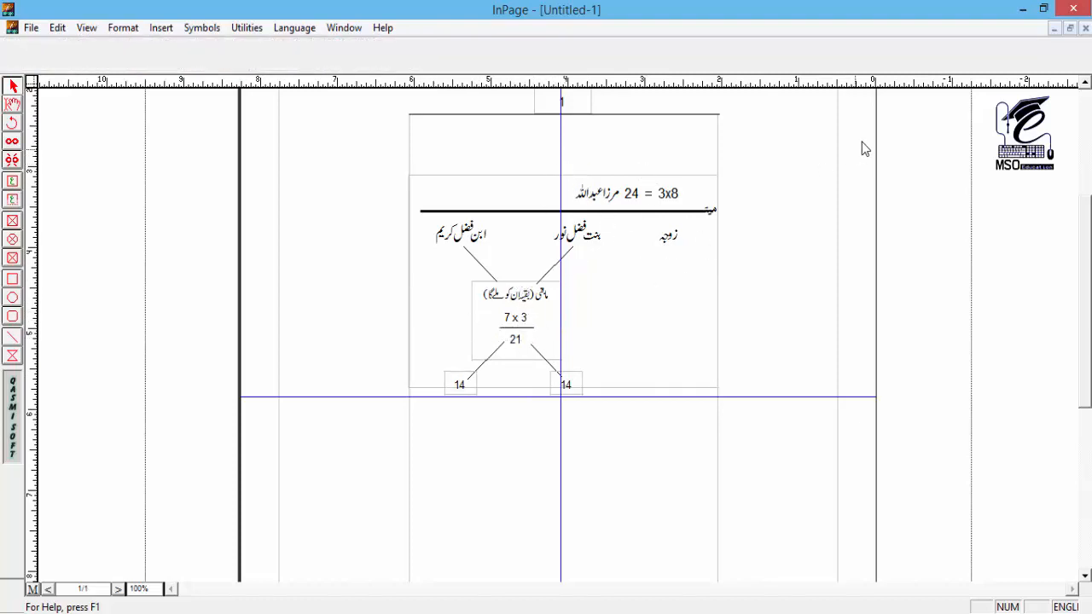
Step: Select the whole inheritance calculation with its boxes and lines, group it, and check that it selects as one object
drag(939, 123, 757, 232)
drag(925, 137, 355, 438)
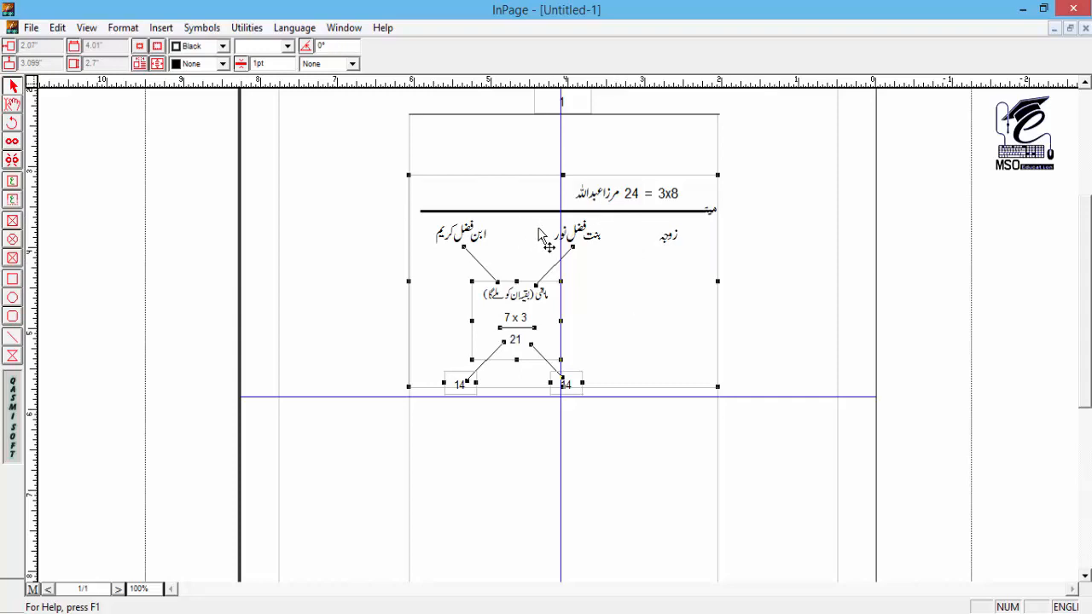
click(139, 28)
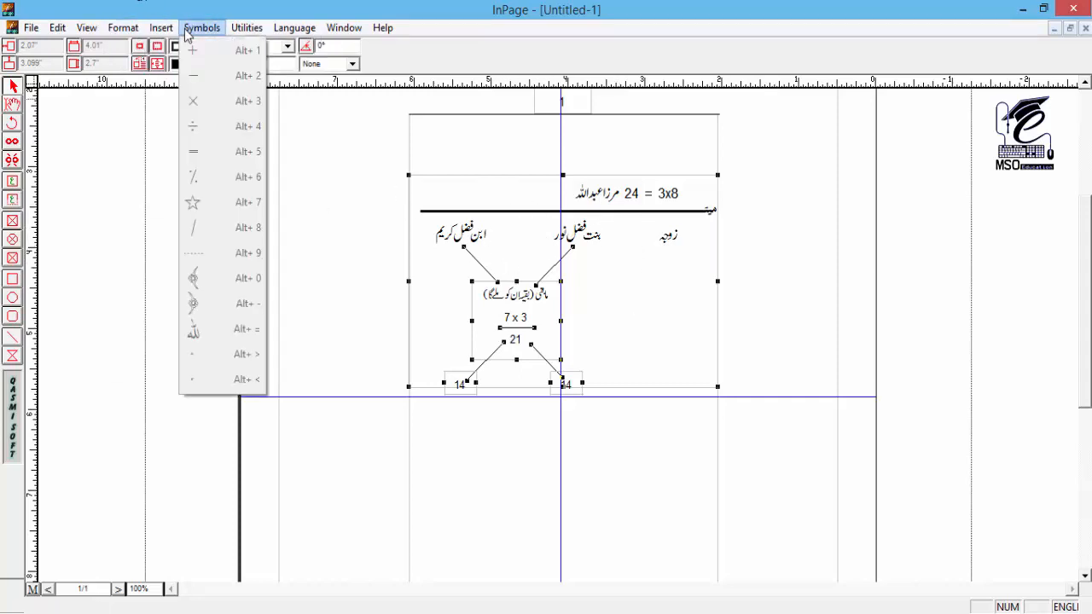
mouse_move(256, 31)
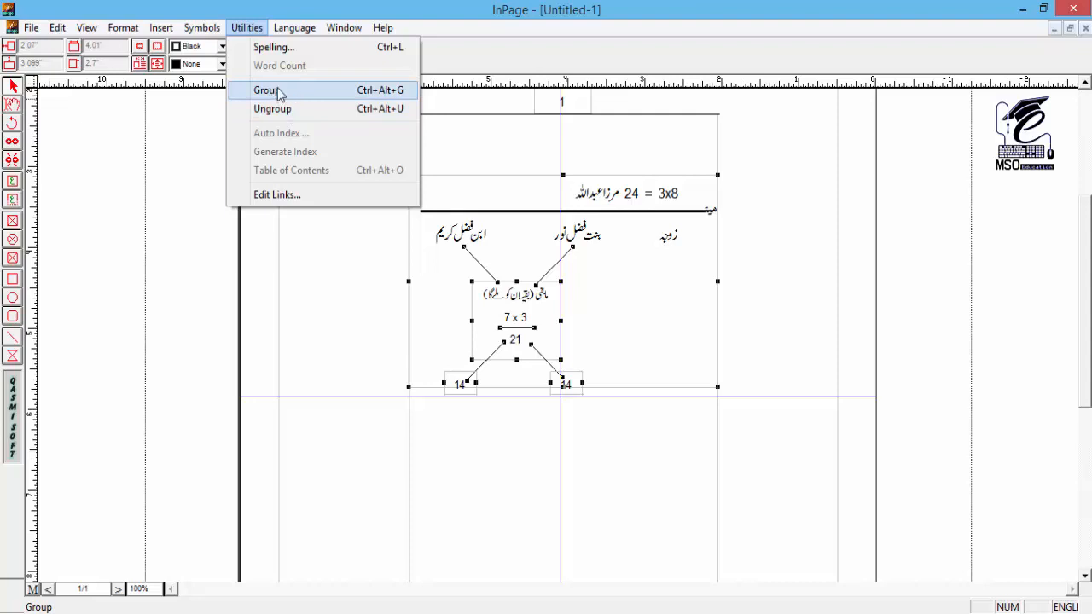
click(321, 92)
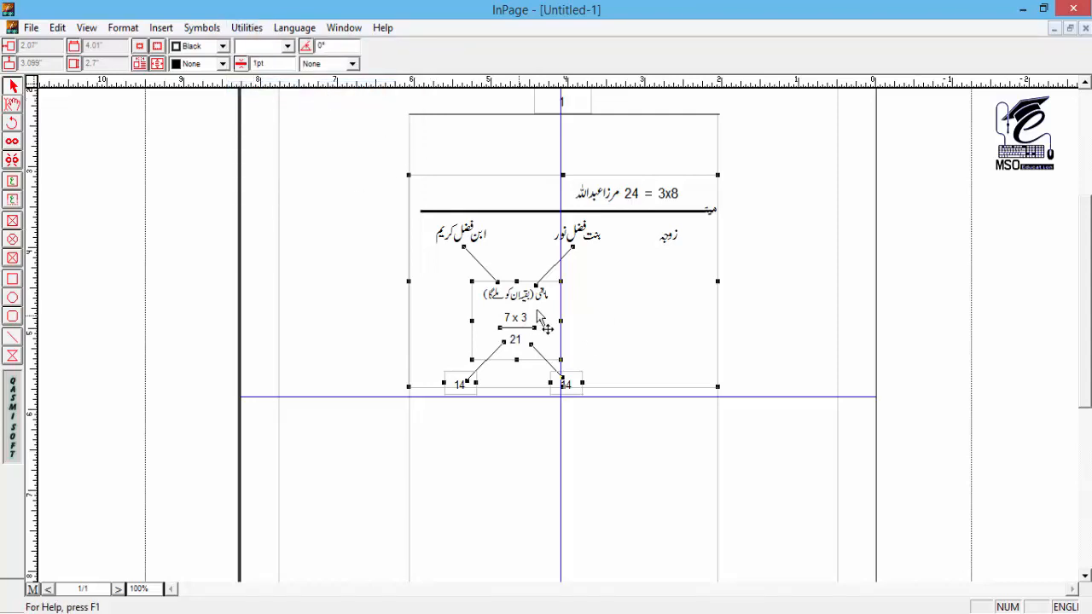
click(958, 164)
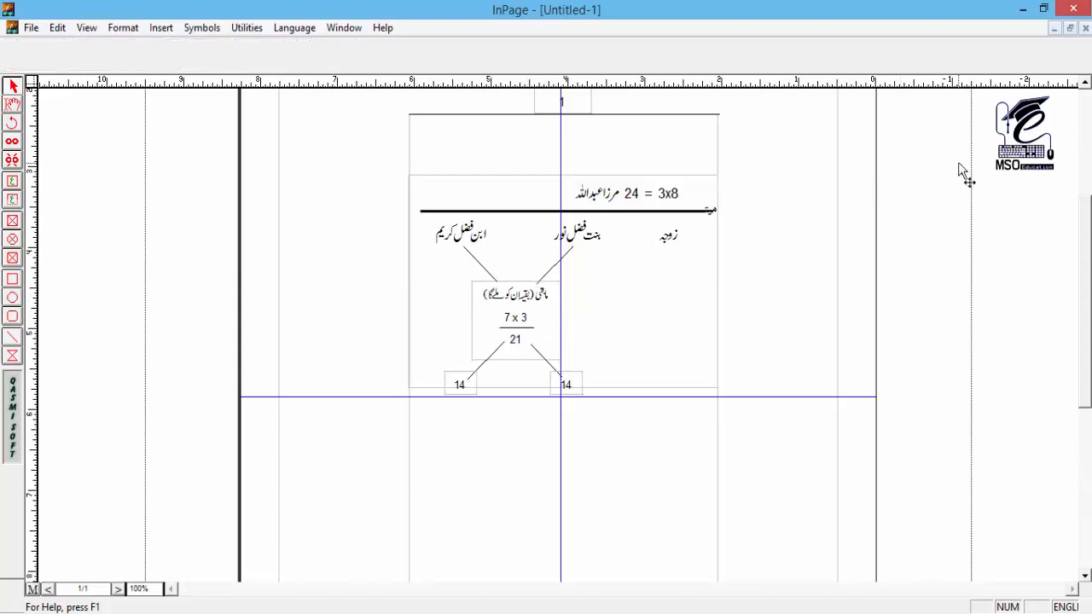
click(537, 269)
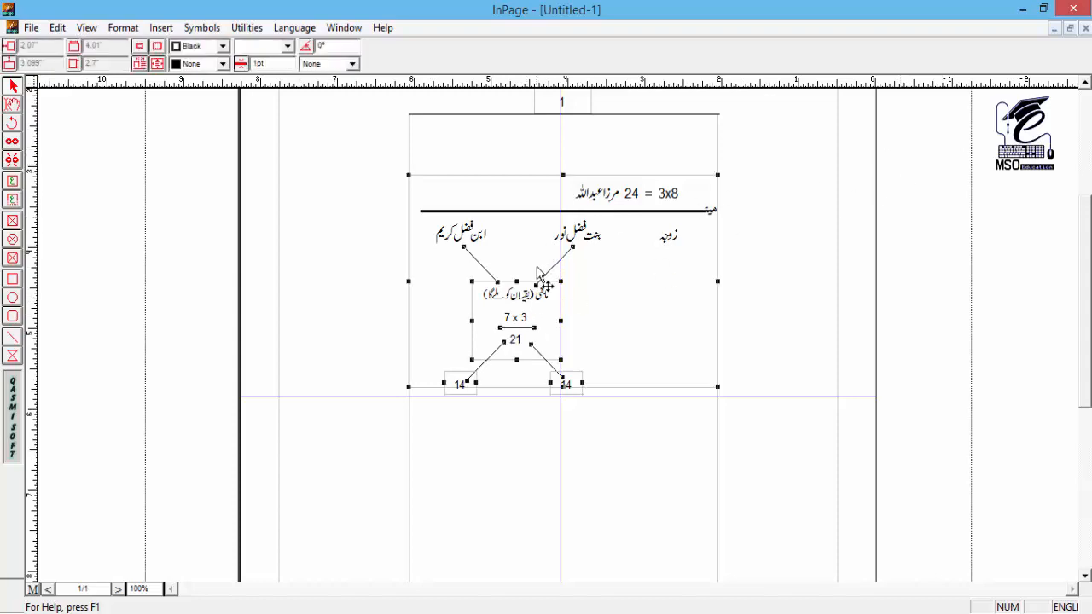
Step: View the page at 50% and move the grouped calculation across the page's right edge, to about -1.24 inches horizontally and 3.13 inches vertically
mouse_move(484, 250)
mouse_down()
mouse_move(368, 319)
mouse_move(297, 288)
mouse_move(462, 279)
mouse_move(497, 254)
mouse_up()
key(ctrl+z)
key(ctrl+z)
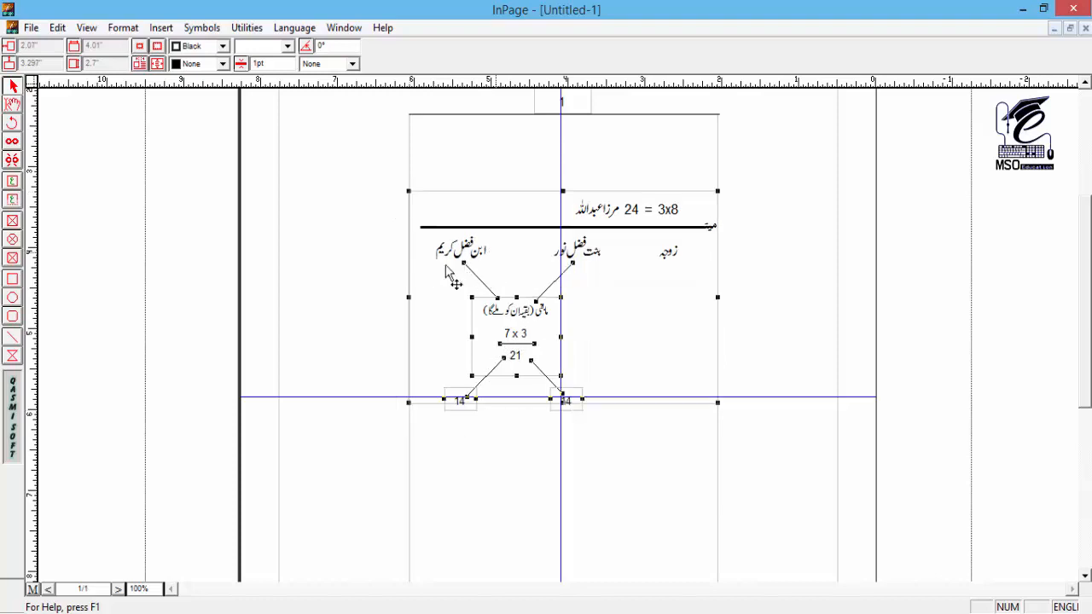
key(alt+5)
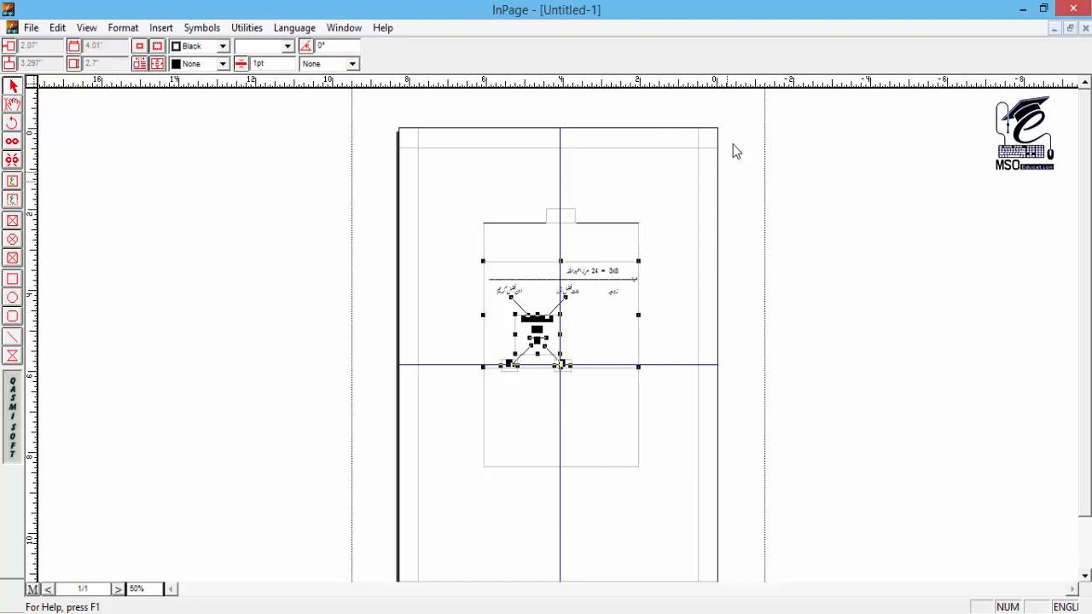
drag(505, 284, 731, 285)
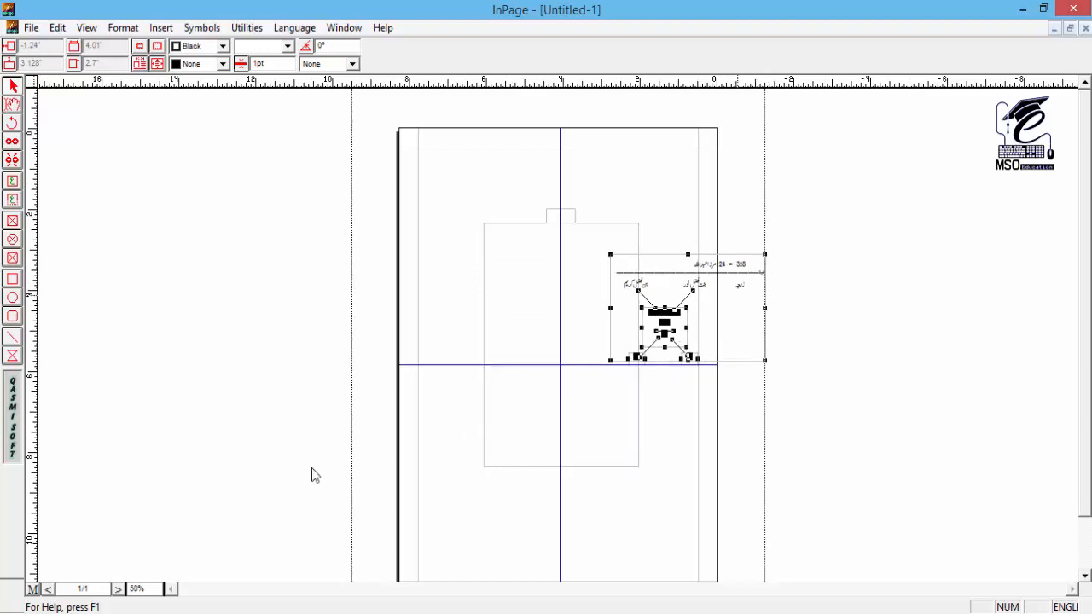
Step: Insert a new page after page 1 and return to the grouped calculation on the first page
click(161, 27)
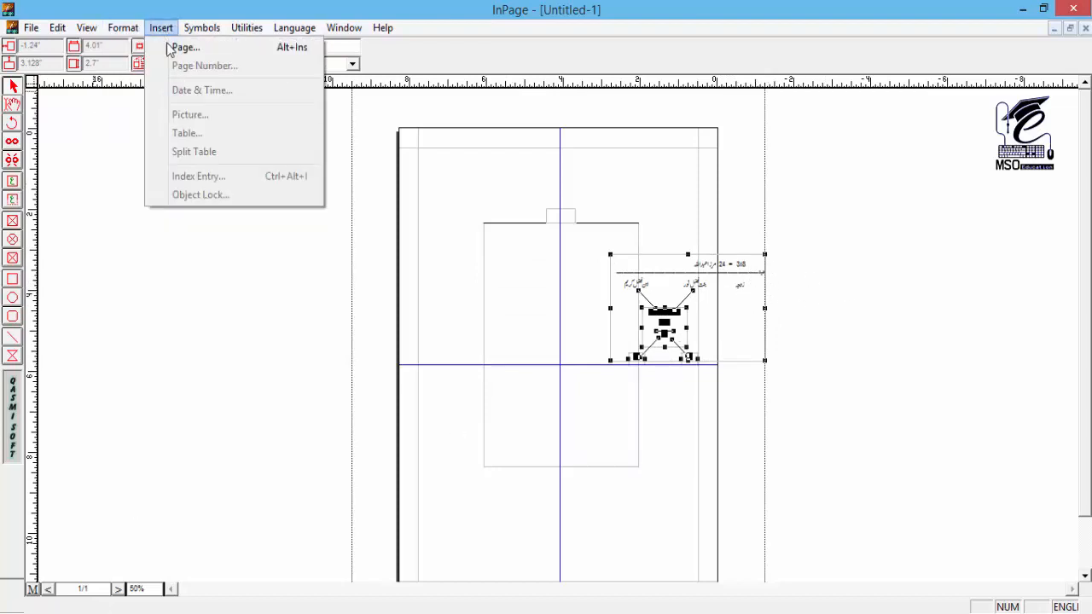
click(173, 46)
click(609, 296)
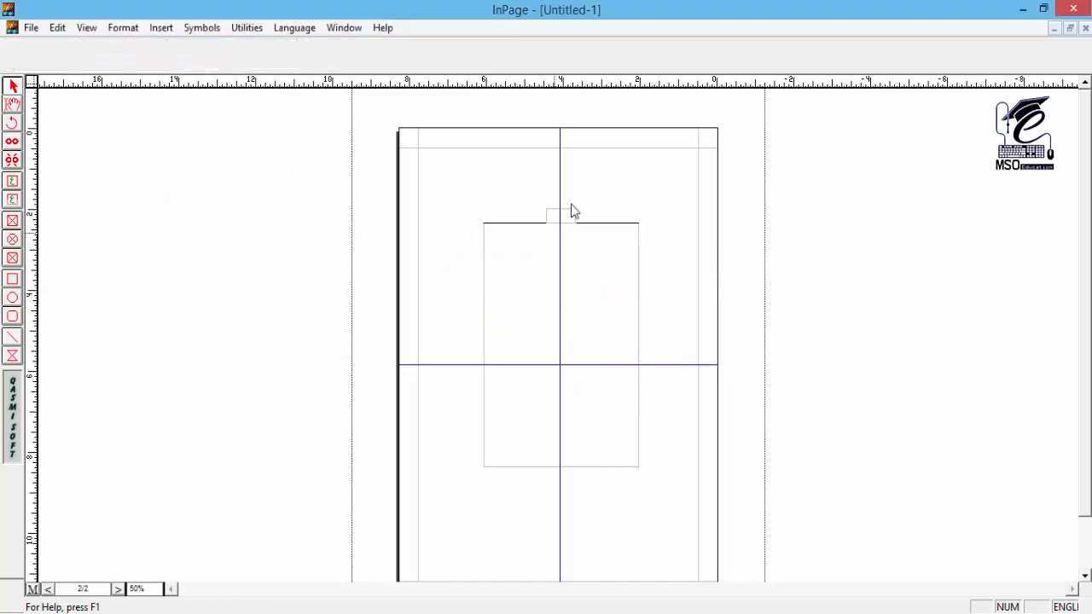
click(119, 591)
click(653, 307)
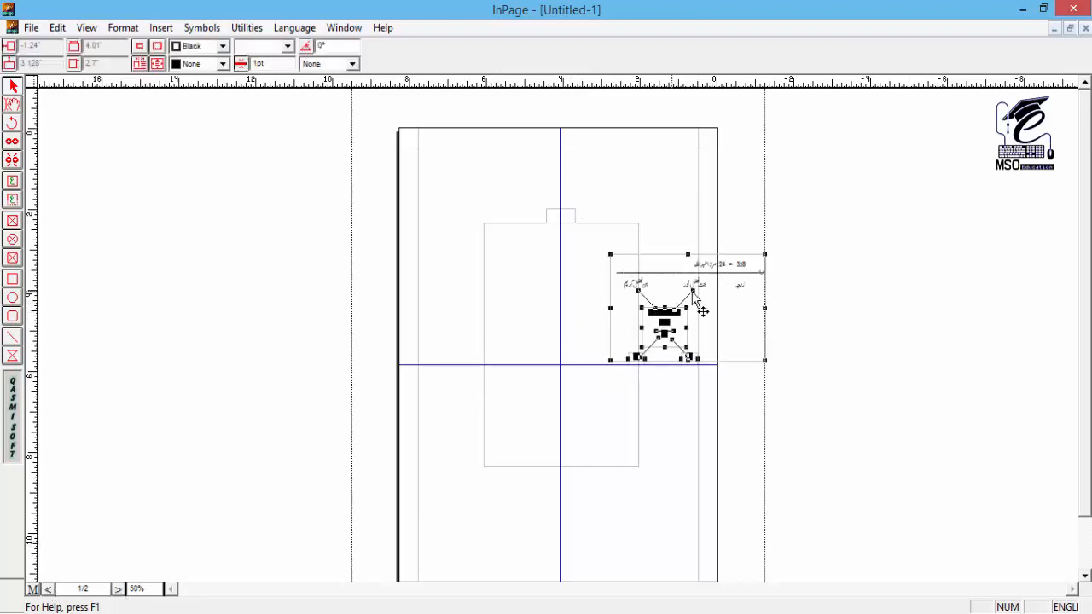
Step: Set the document's pasteboard size to 100 across and 100 down
click(372, 145)
click(57, 28)
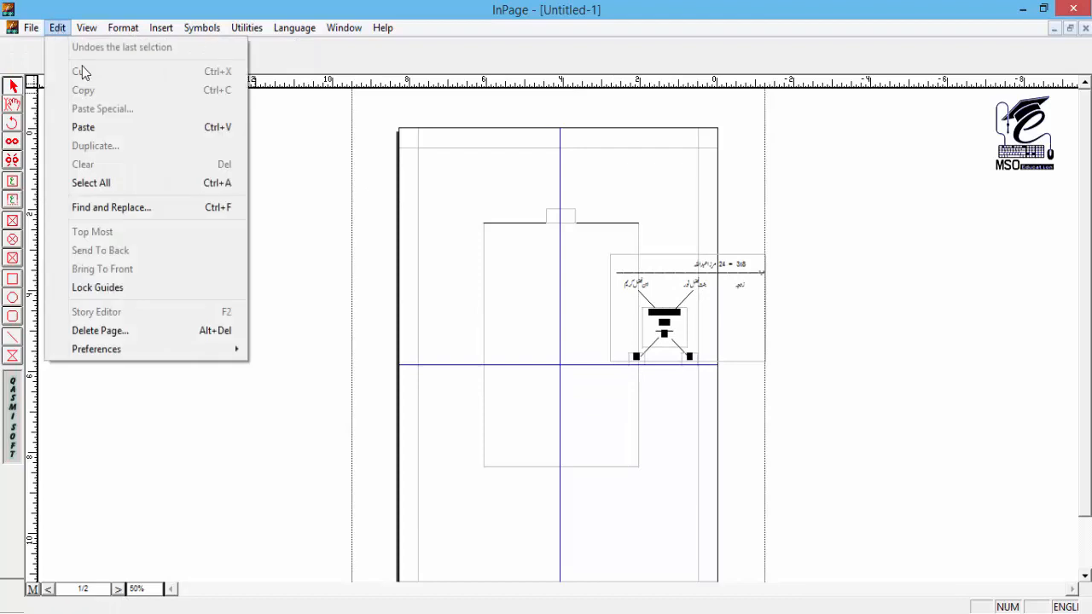
mouse_move(141, 350)
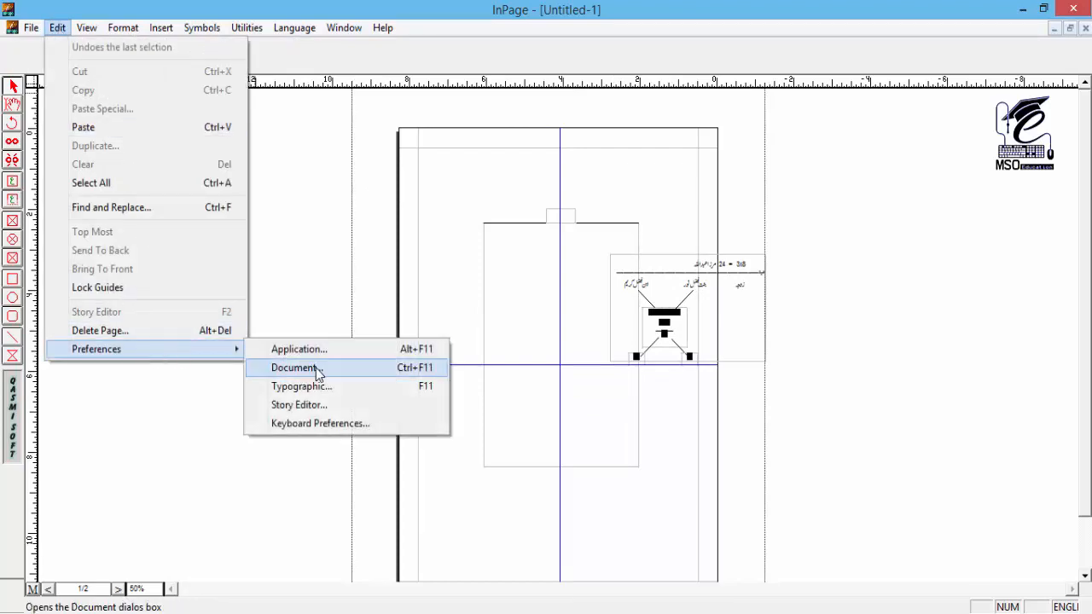
click(316, 368)
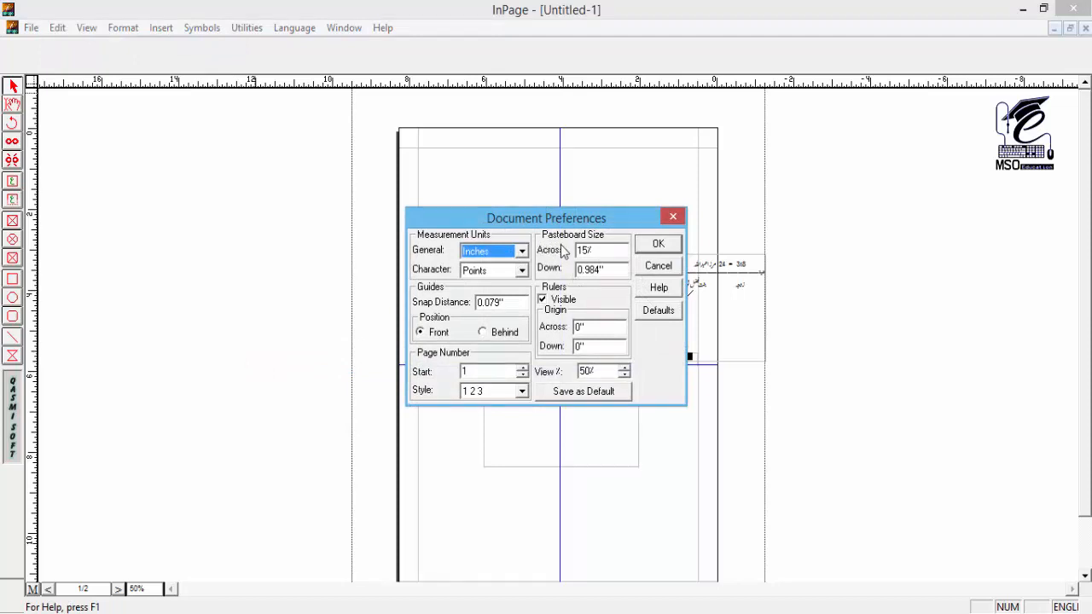
double_click(602, 247)
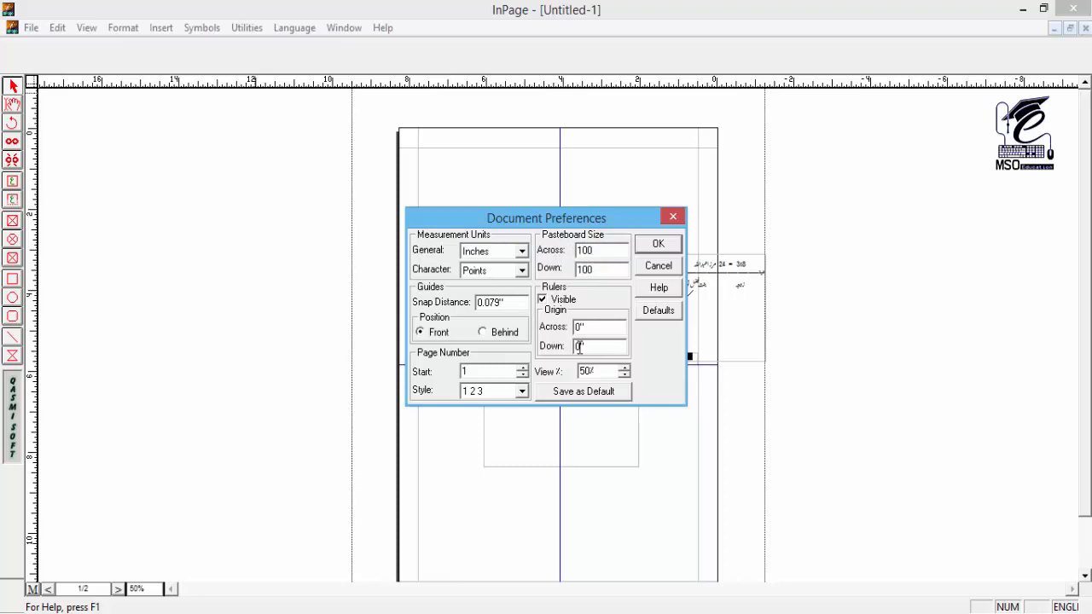
key(Return)
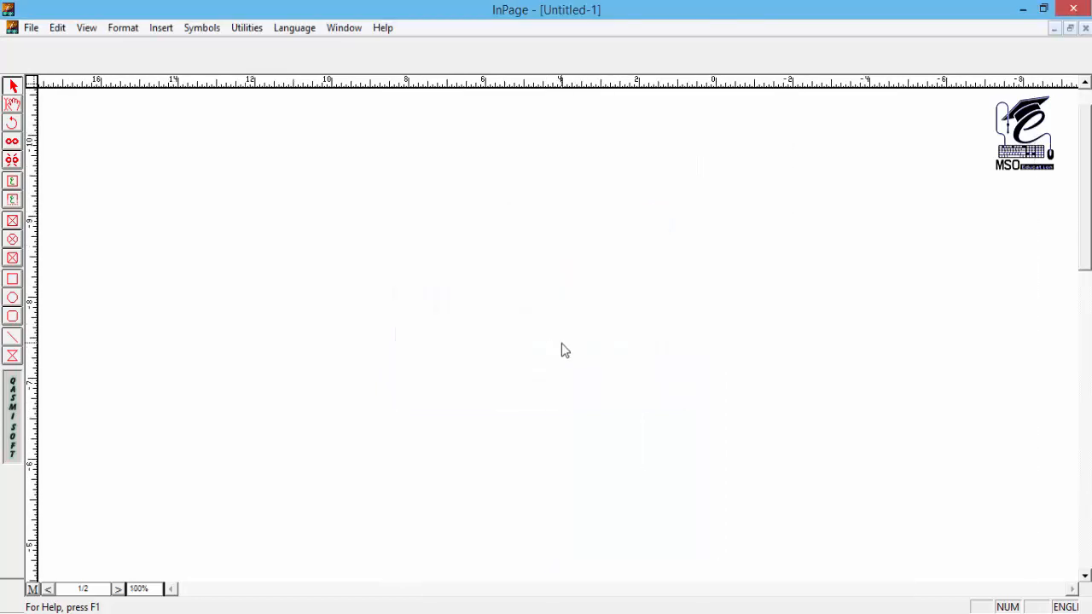
Step: Move the grouped calculation onto the pasteboard and from there into page 2's frame, at about 2.11 inches horizontally and 2.71 inches vertically
drag(673, 433, 644, 139)
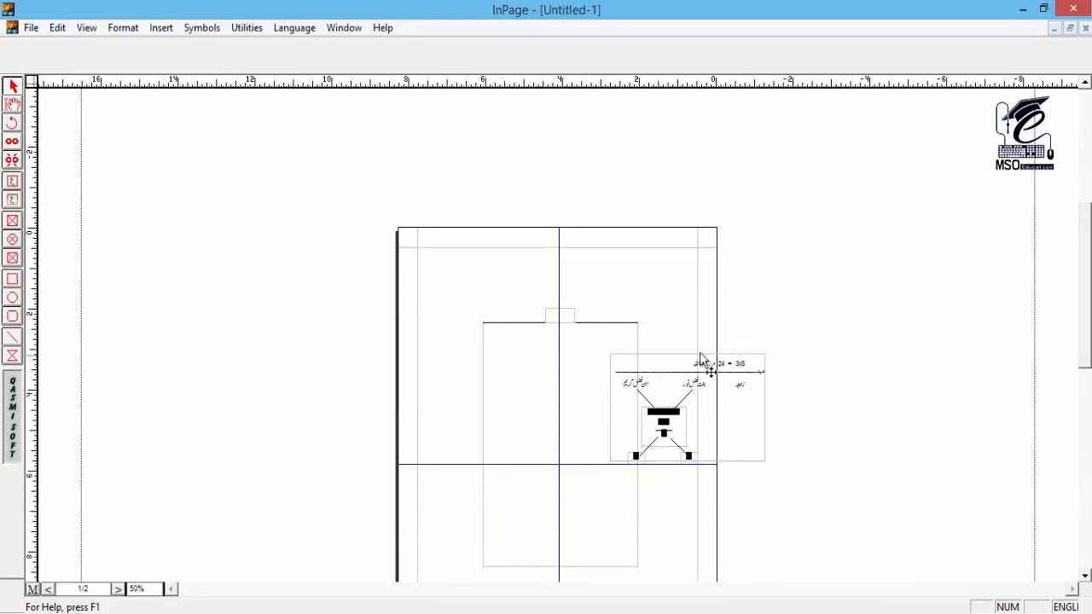
drag(660, 412, 797, 356)
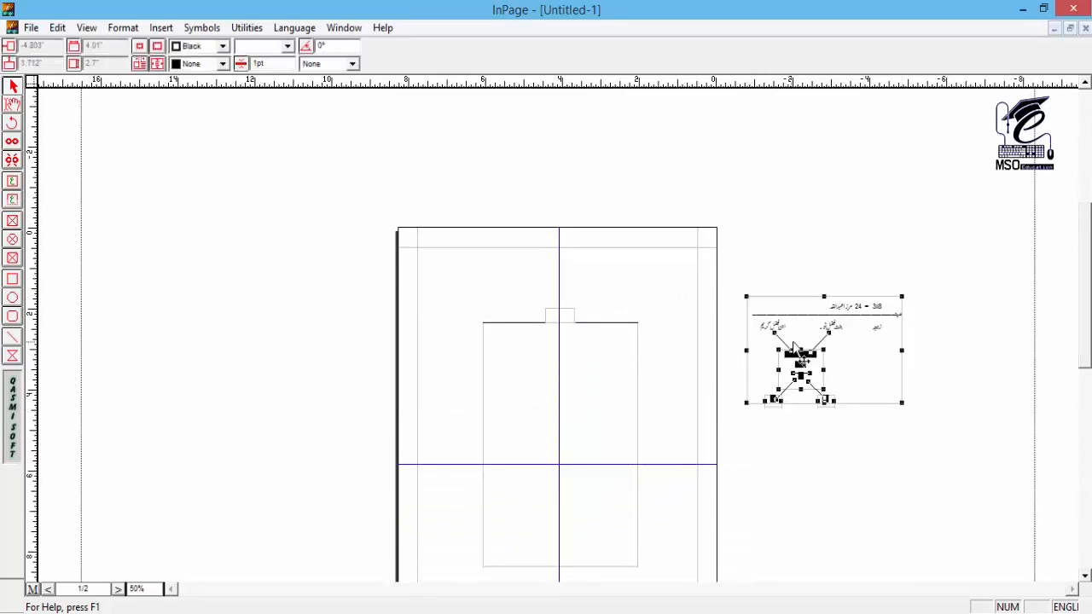
click(48, 590)
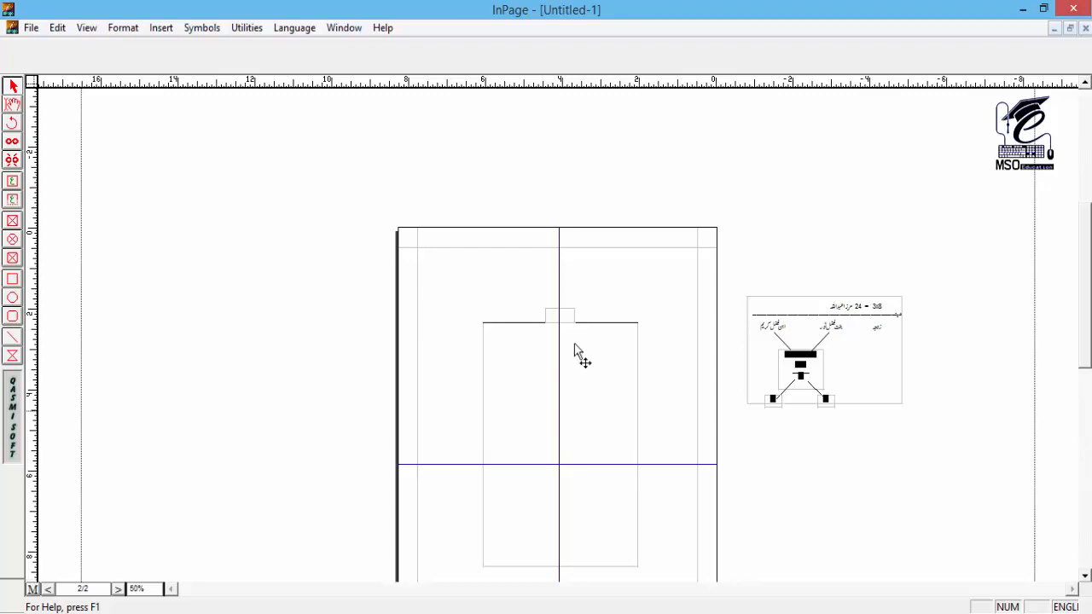
click(809, 378)
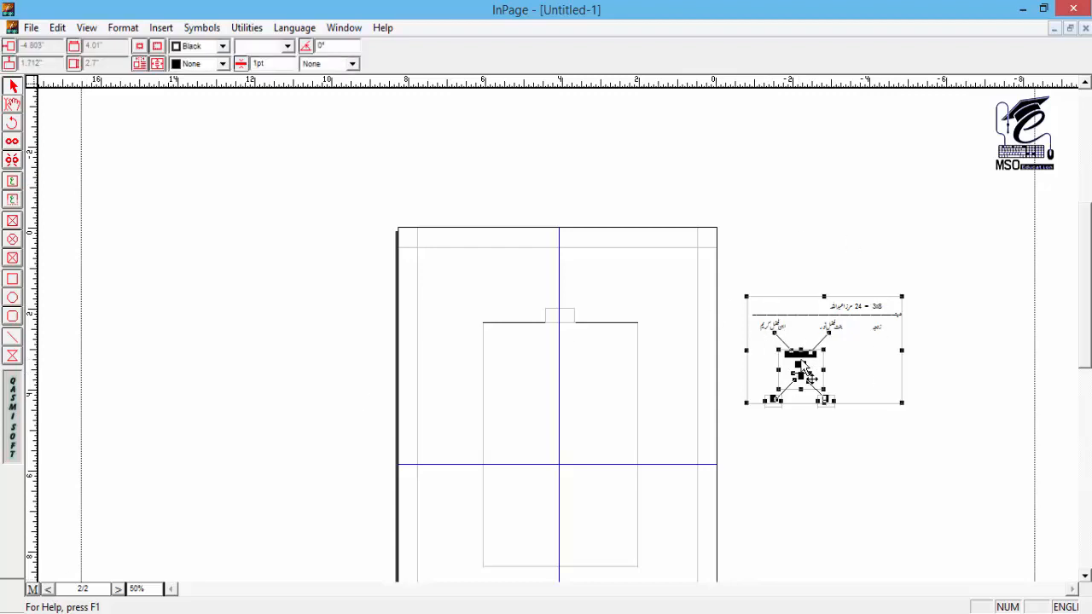
drag(809, 378, 543, 402)
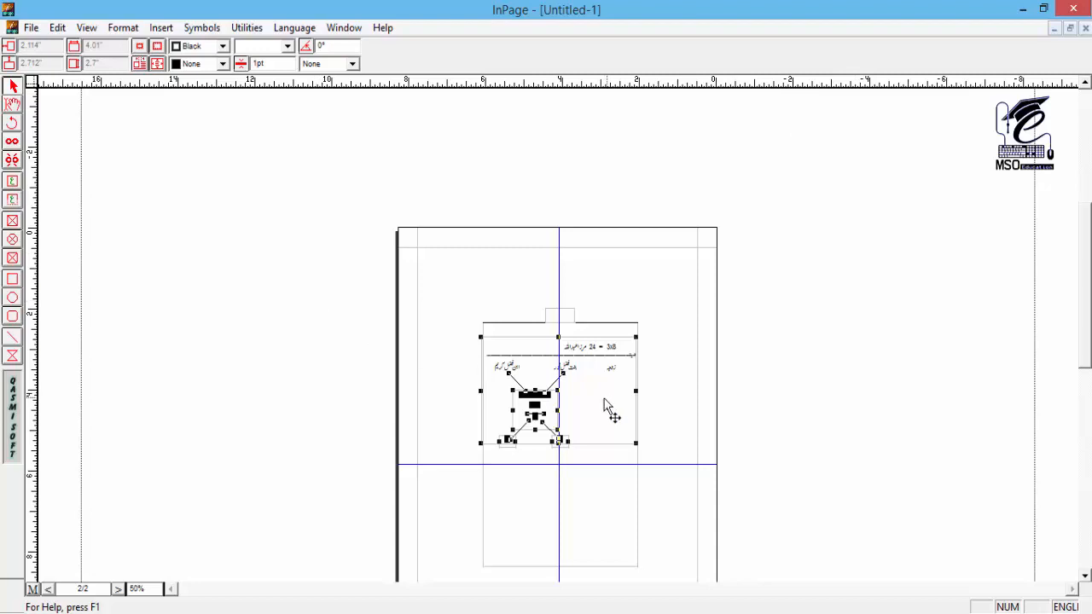
Step: Bring the grouped calculation back over the pasteboard into page 1's frame, at about 2.05 inches horizontally and 3.13 inches vertically
drag(505, 400, 772, 386)
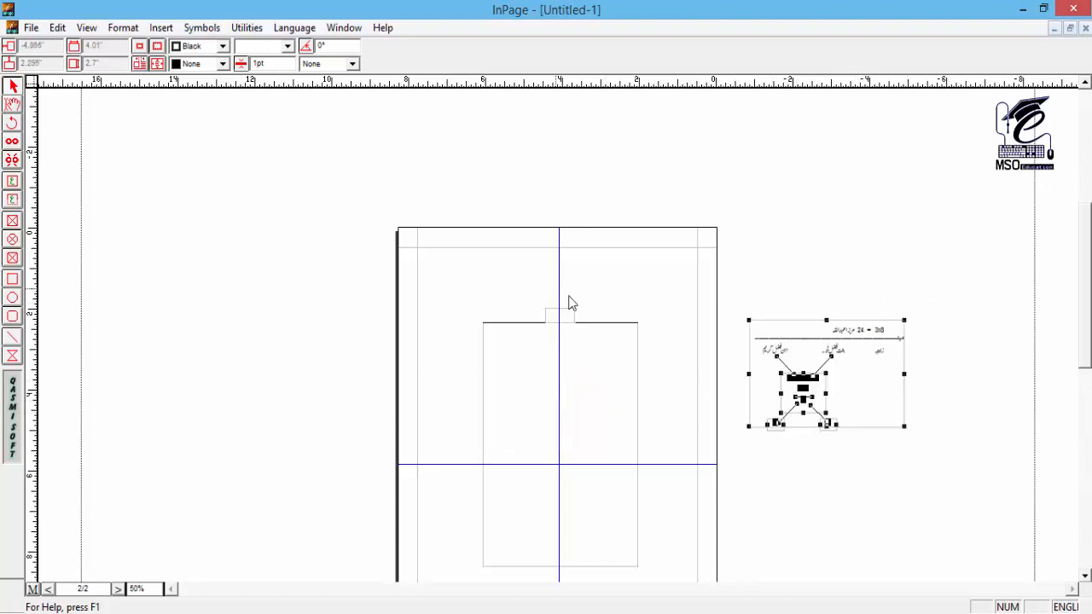
click(119, 588)
drag(850, 385, 620, 211)
Step: Draw a text box about 1.96 by 0.42 inches below the calculation on page 1
key(ctrl+2)
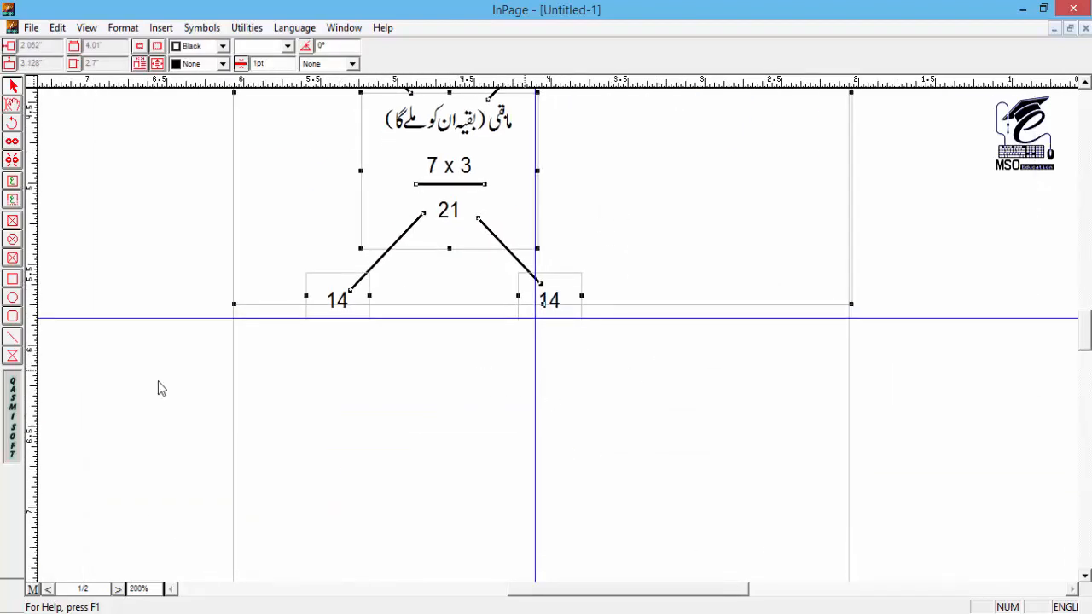
click(13, 182)
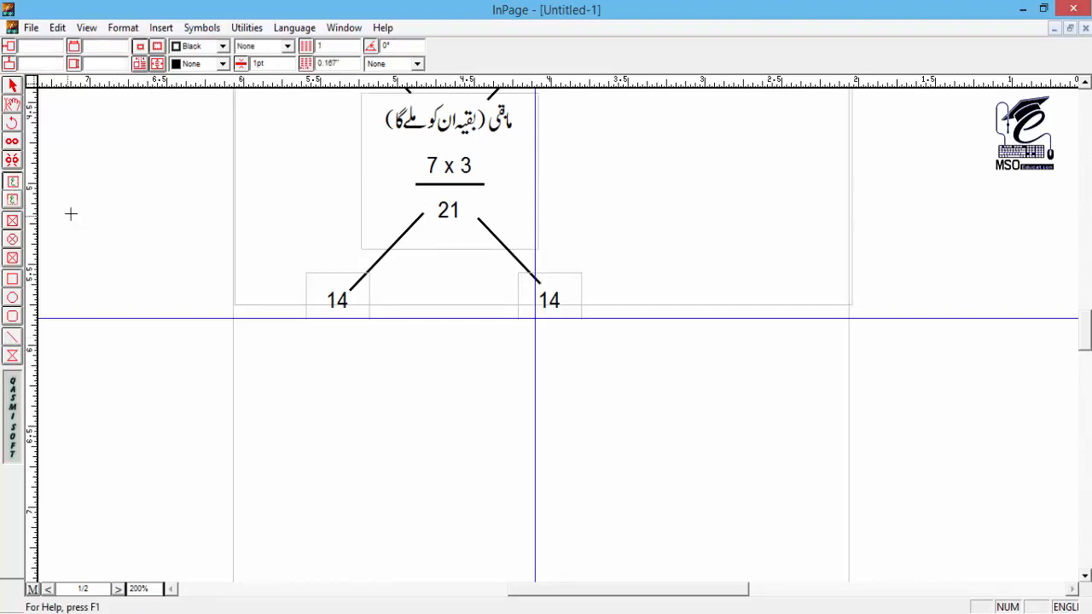
drag(410, 344, 691, 412)
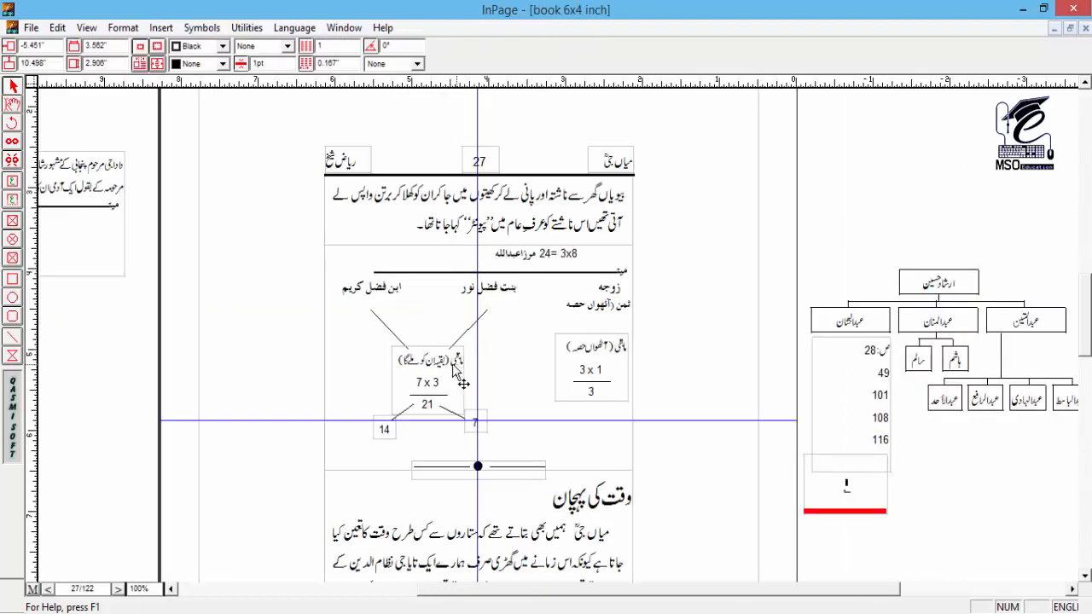
Step: Copy the round bullet from the divider on page 27 of "book 6x4 inch" and paste it into the new text box in Untitled-1
click(12, 104)
click(478, 467)
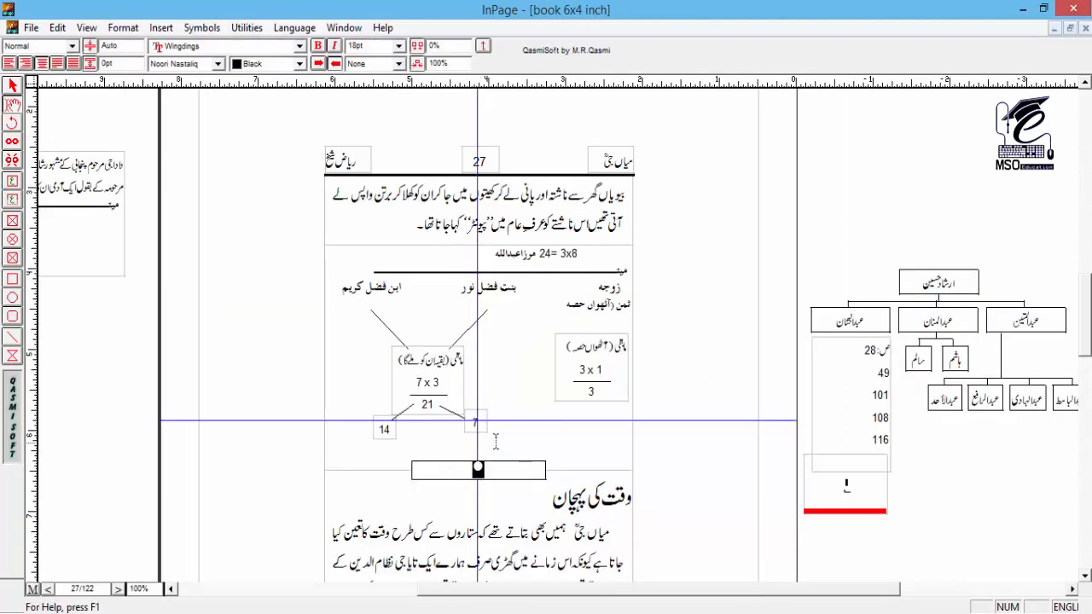
right_click(480, 462)
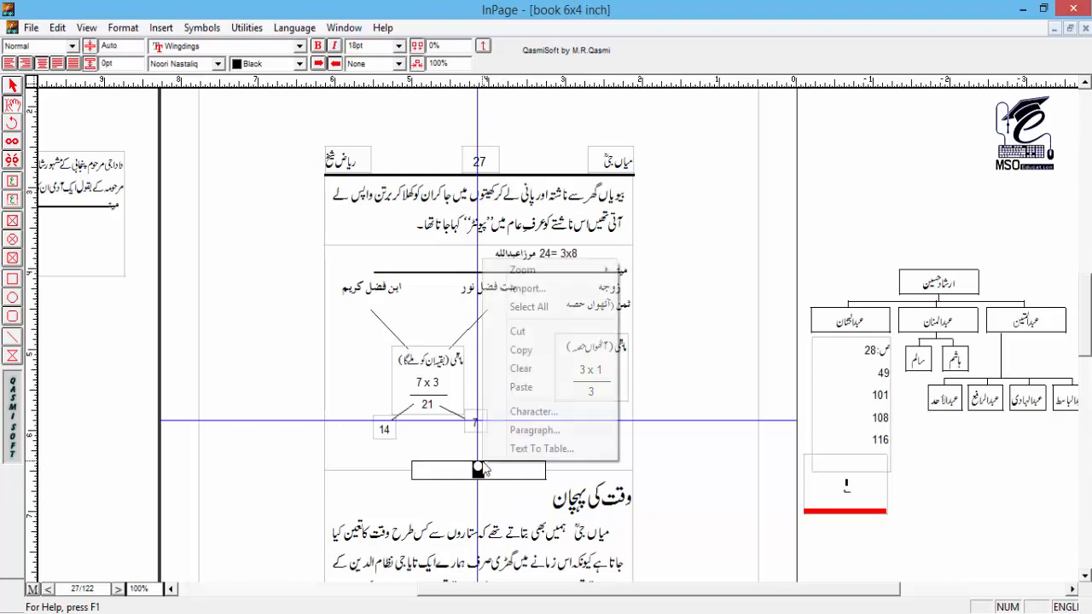
click(522, 351)
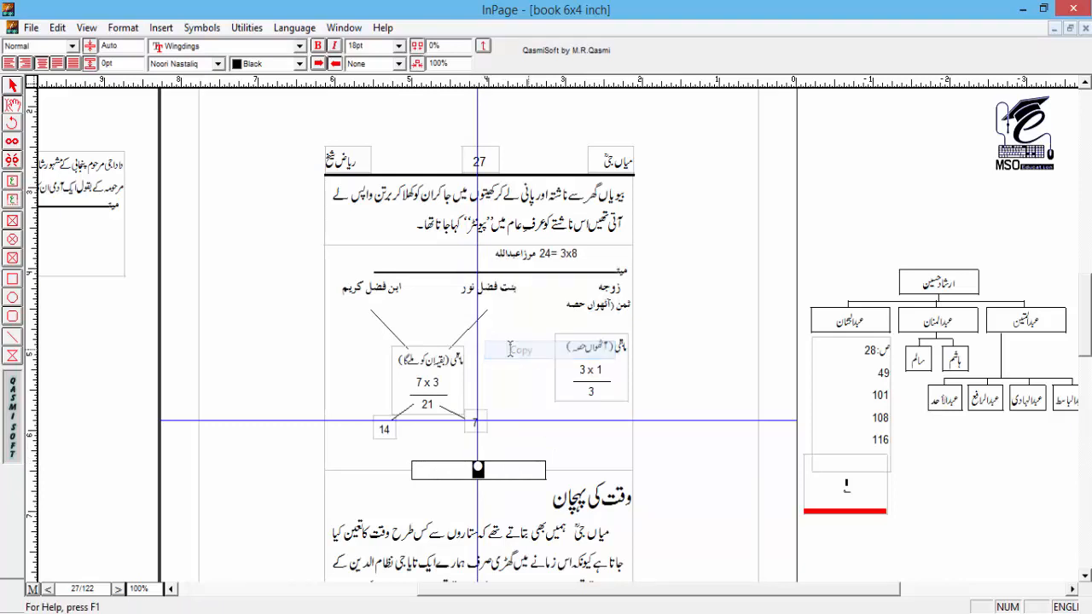
key(ctrl+Tab)
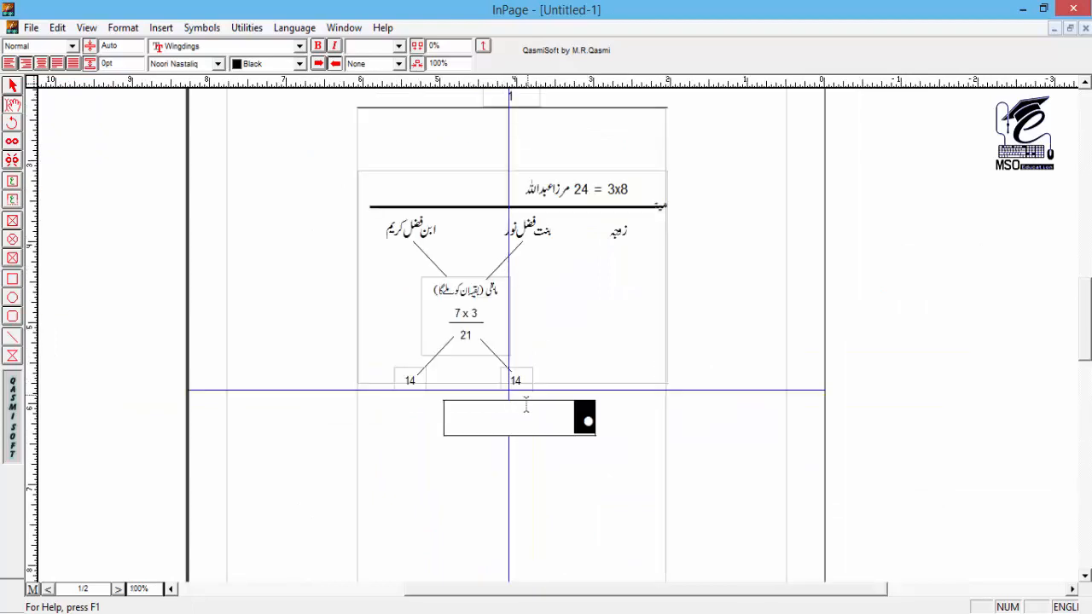
Step: Centre-align the pasted bullet in its text box
scroll(552, 386, down, 2)
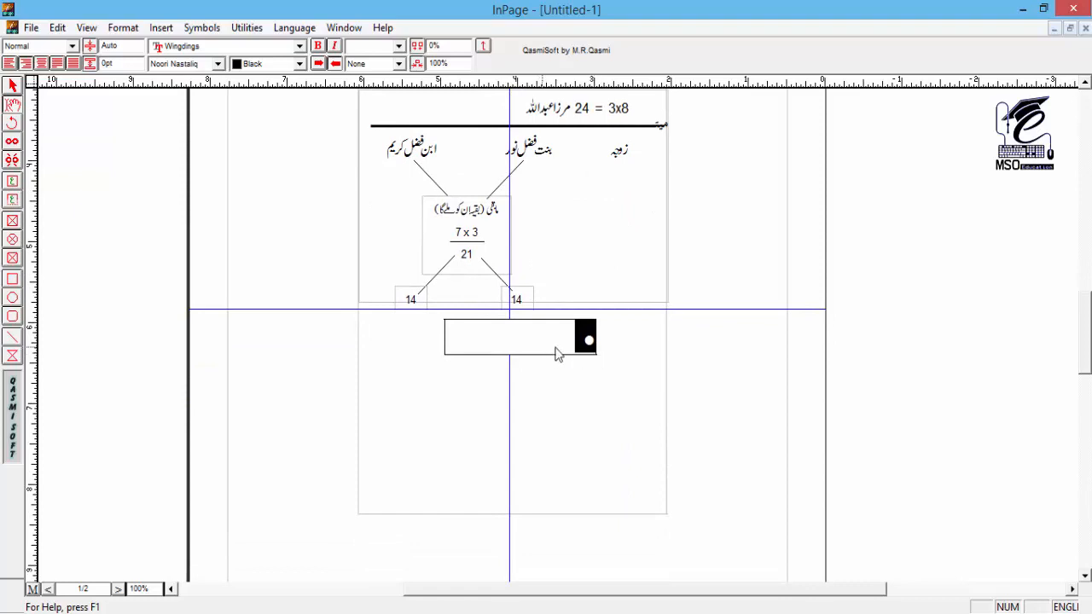
click(580, 351)
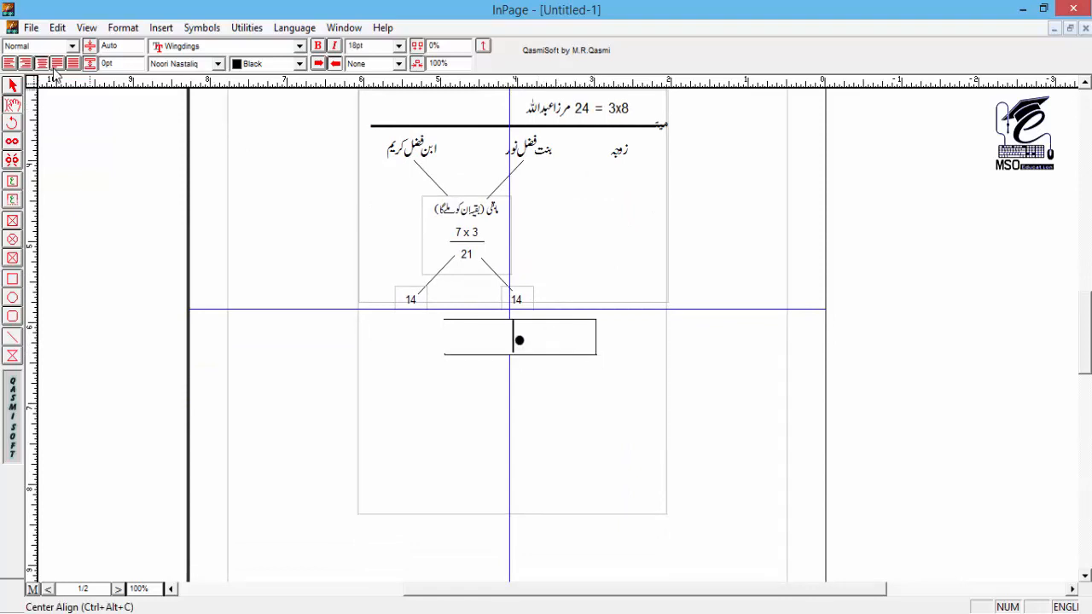
click(13, 88)
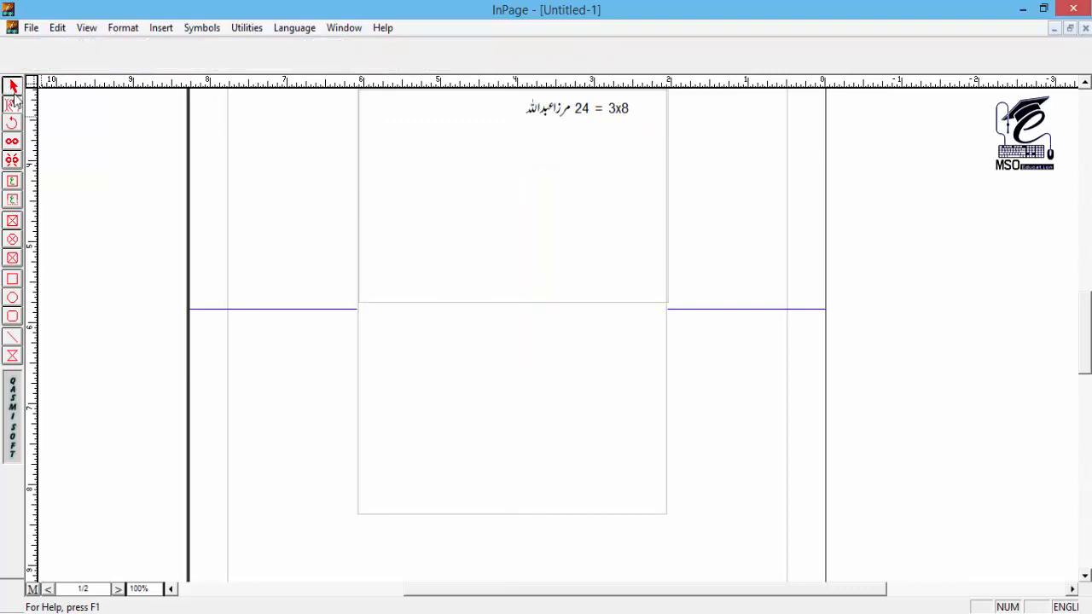
Step: Draw a horizontal line on each side of the bullet inside the text box, the right one about 0.77 inches long
click(12, 337)
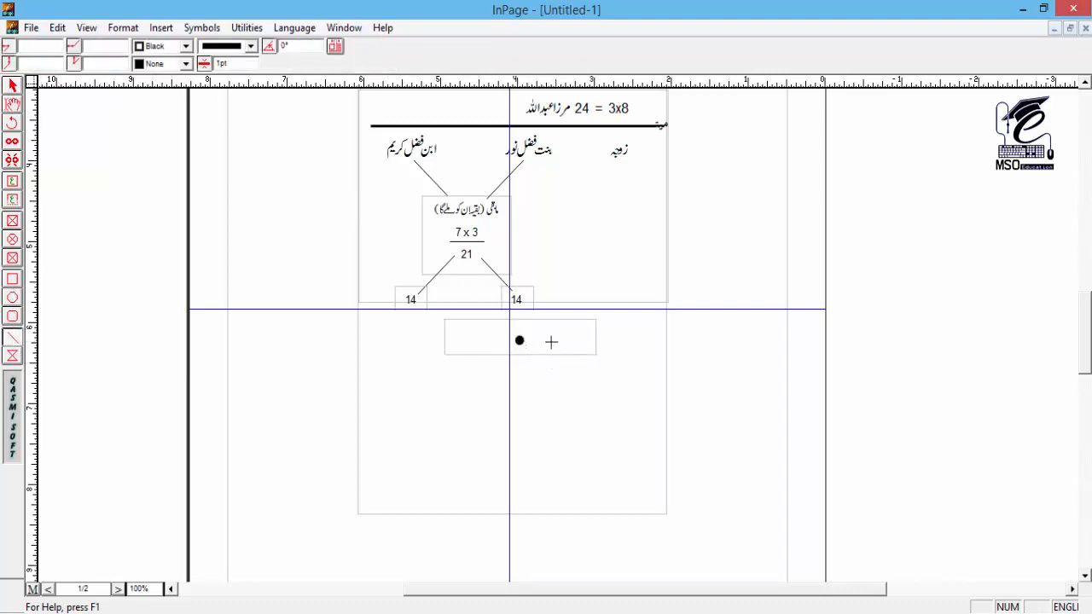
drag(519, 340, 588, 347)
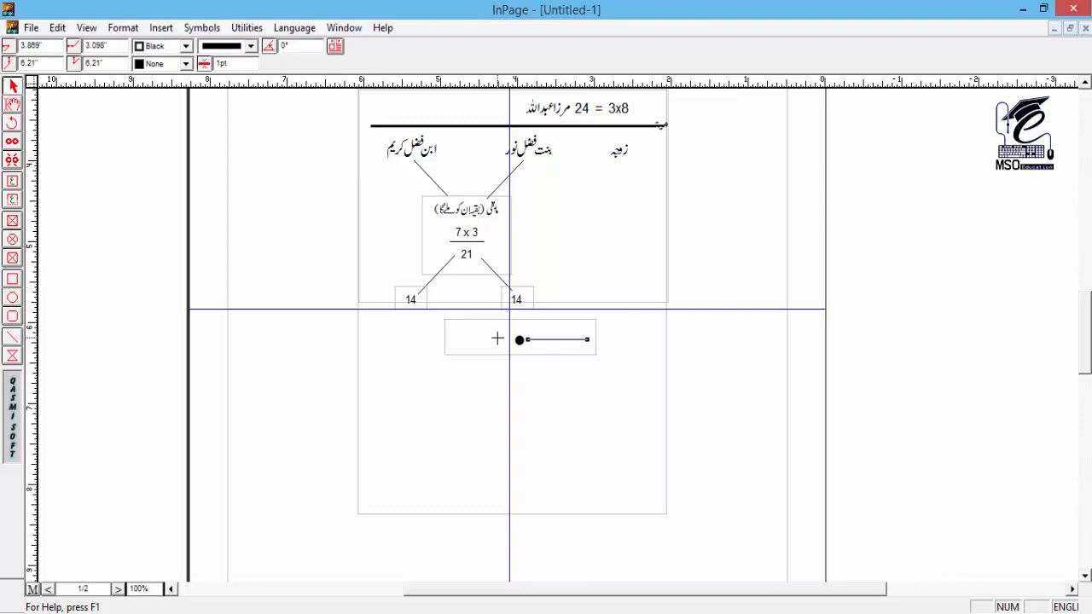
drag(509, 340, 449, 339)
Step: Increase the character size of the bullet between the two lines
click(9, 109)
drag(526, 347, 505, 346)
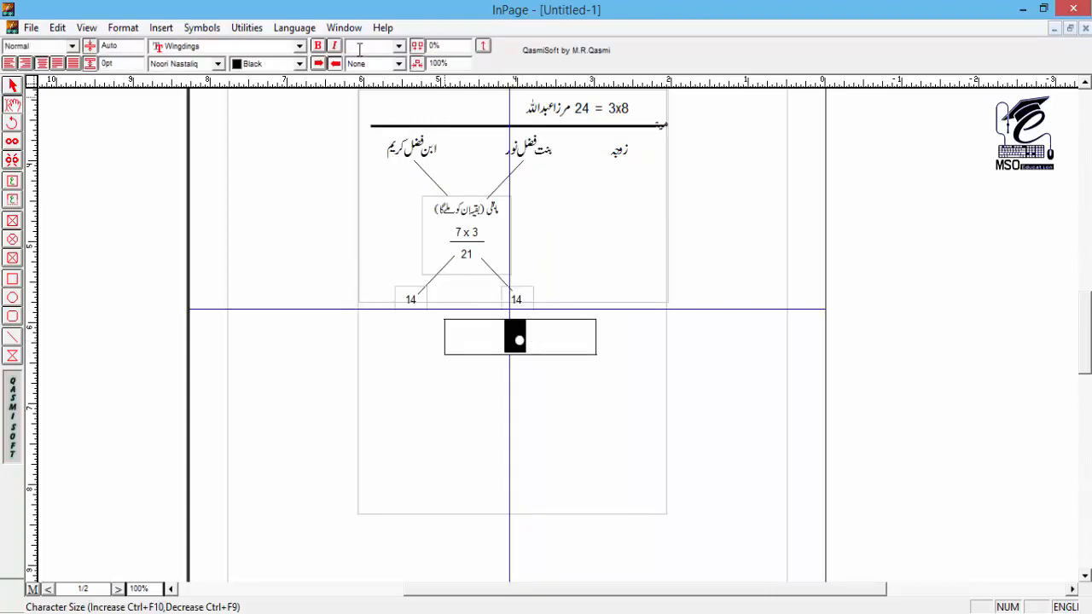
text(15)
key(Return)
key(Return)
click(13, 86)
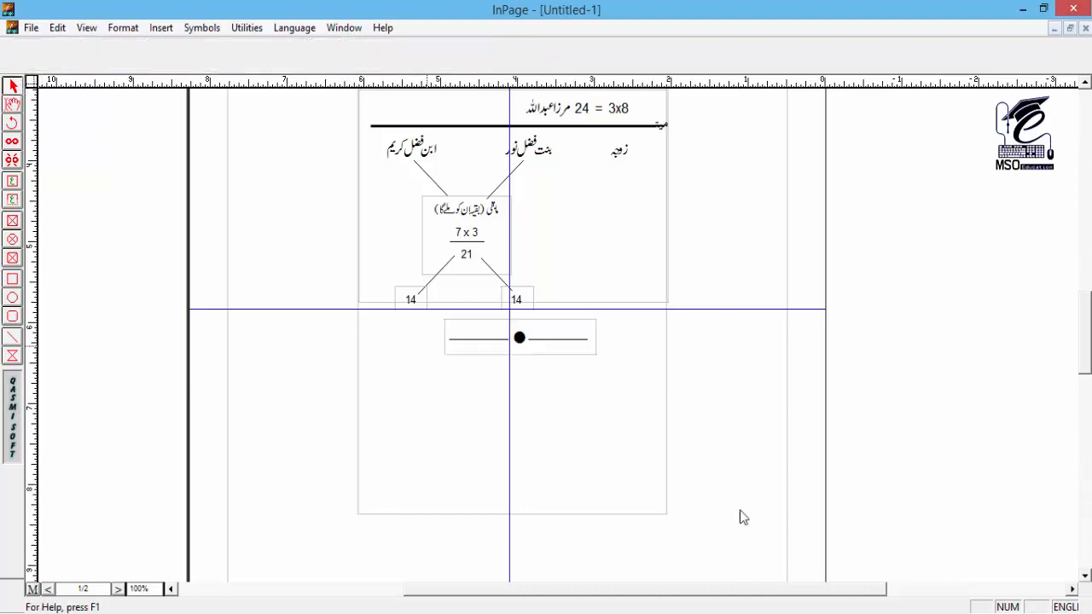
Step: Group the bullet box with its two lines and centre the group on the vertical guide, at about 3.10 and 5.97 inches
click(561, 346)
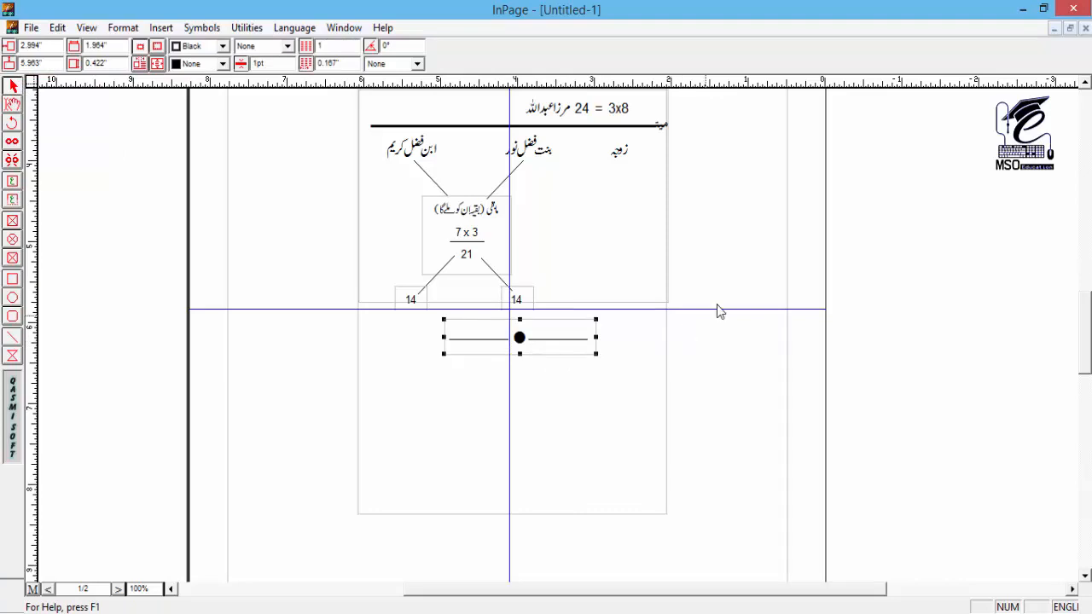
drag(725, 280, 468, 389)
drag(719, 417, 413, 311)
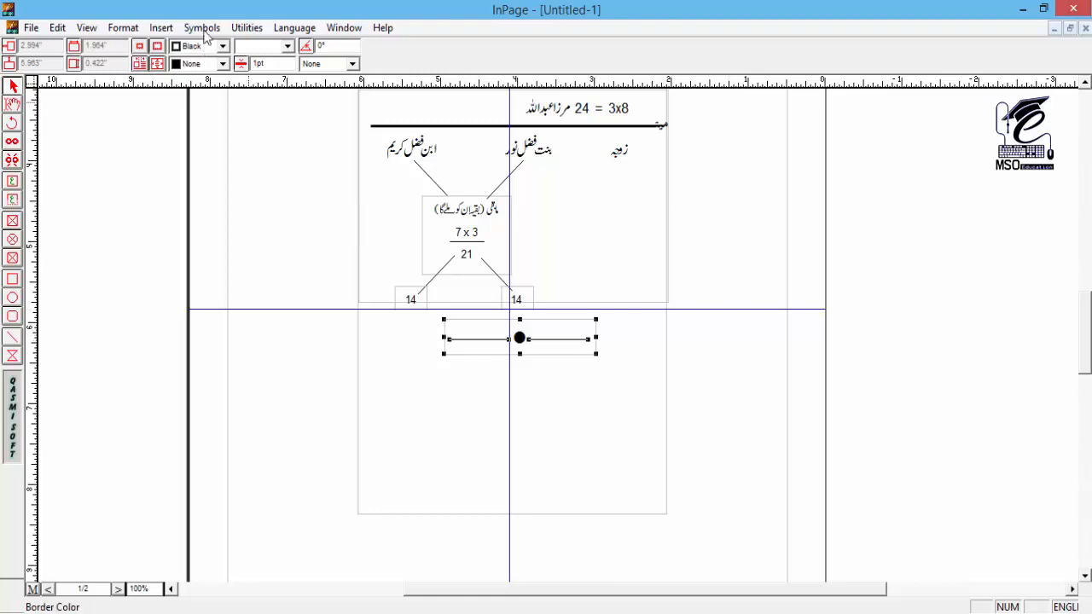
click(246, 27)
click(268, 91)
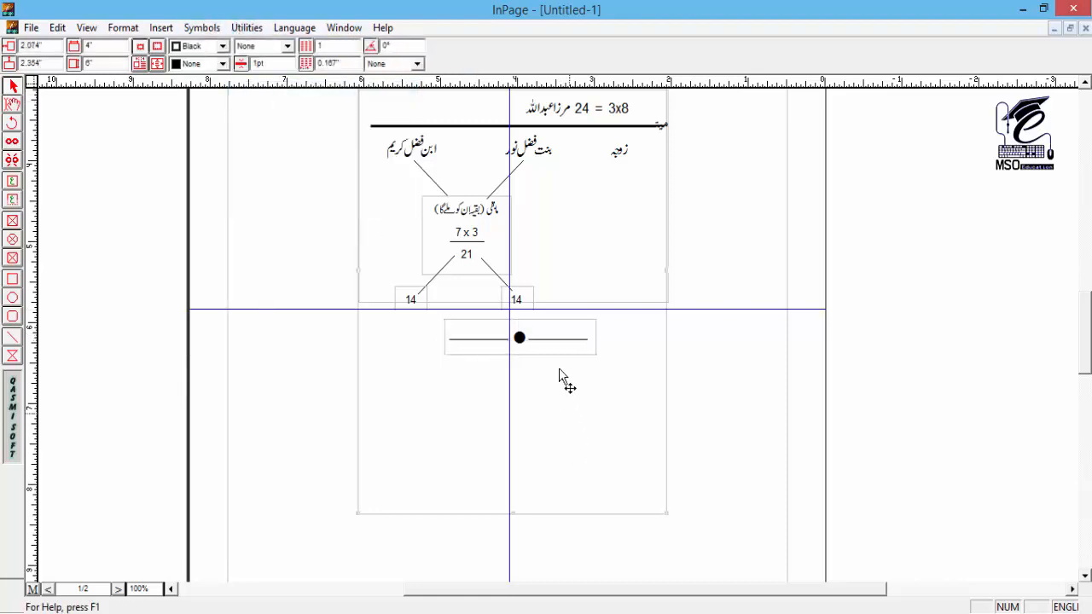
mouse_move(553, 340)
mouse_down()
mouse_move(520, 341)
mouse_move(561, 343)
mouse_up()
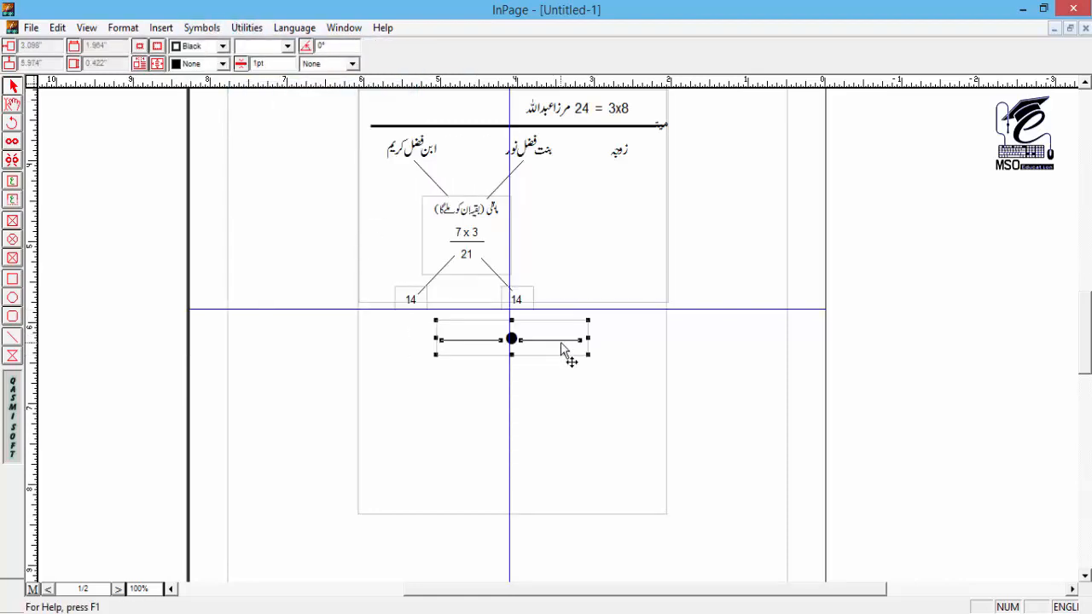
Step: Paste a copy of the divider group onto the pasteboard beside the page, at about -2.68 inches horizontally and 4.87 inches vertically
key(ctrl+v)
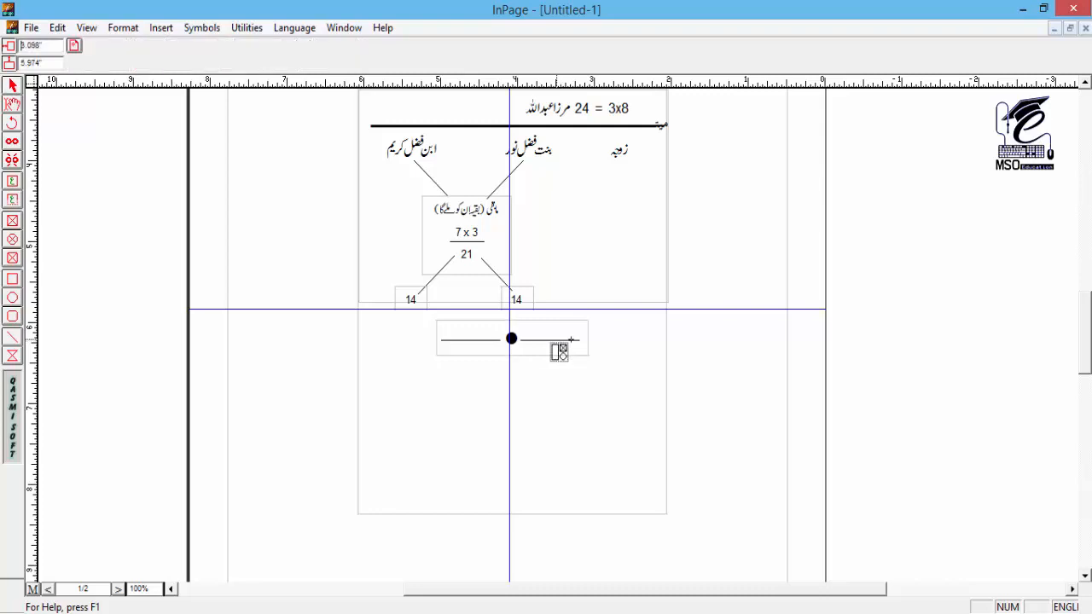
click(1029, 232)
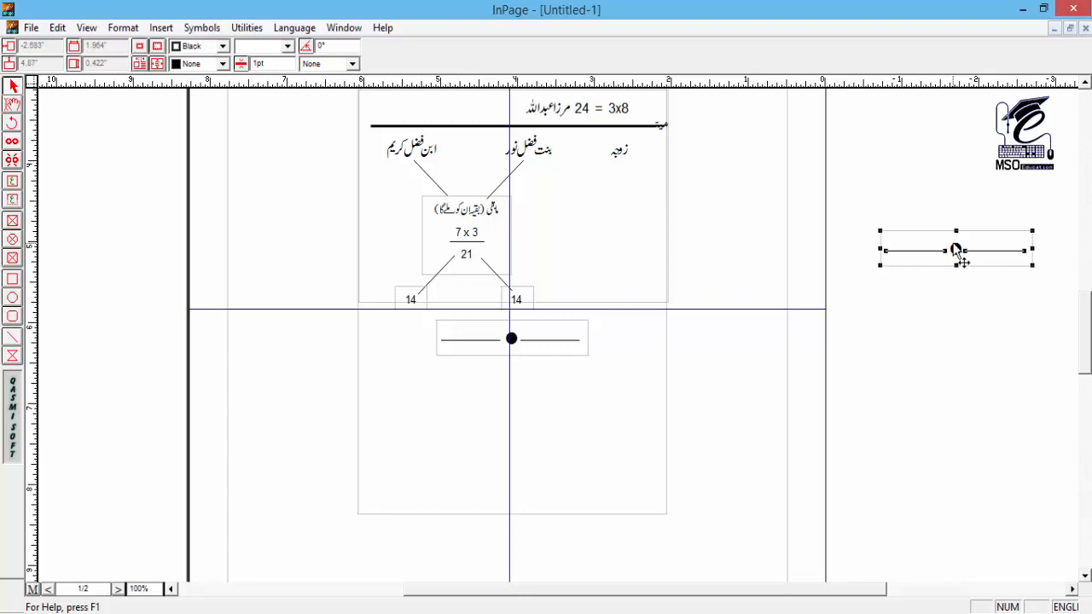
key(ctrl+5)
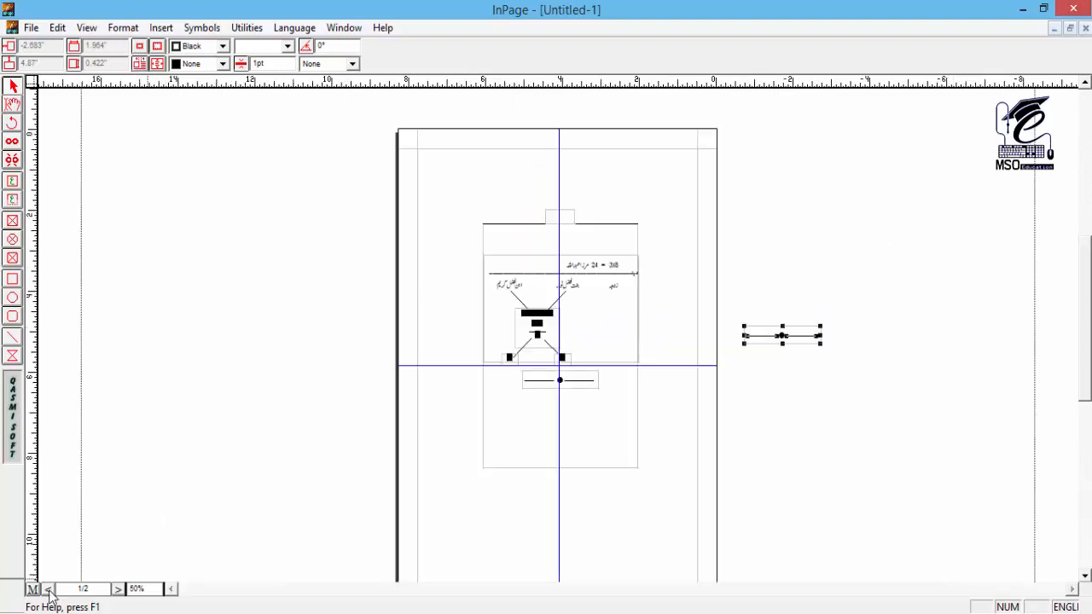
Step: Paste a copy of the pasteboard divider into page 2's frame, at about 3.39 inches horizontally and 5.75 inches vertically
click(48, 591)
click(780, 344)
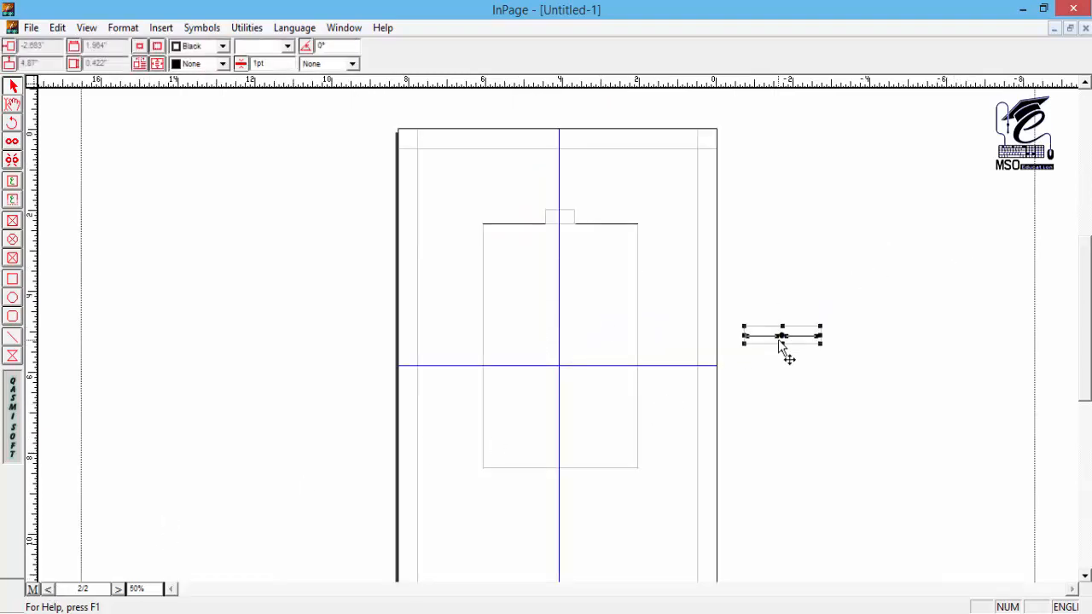
key(ctrl+v)
click(577, 376)
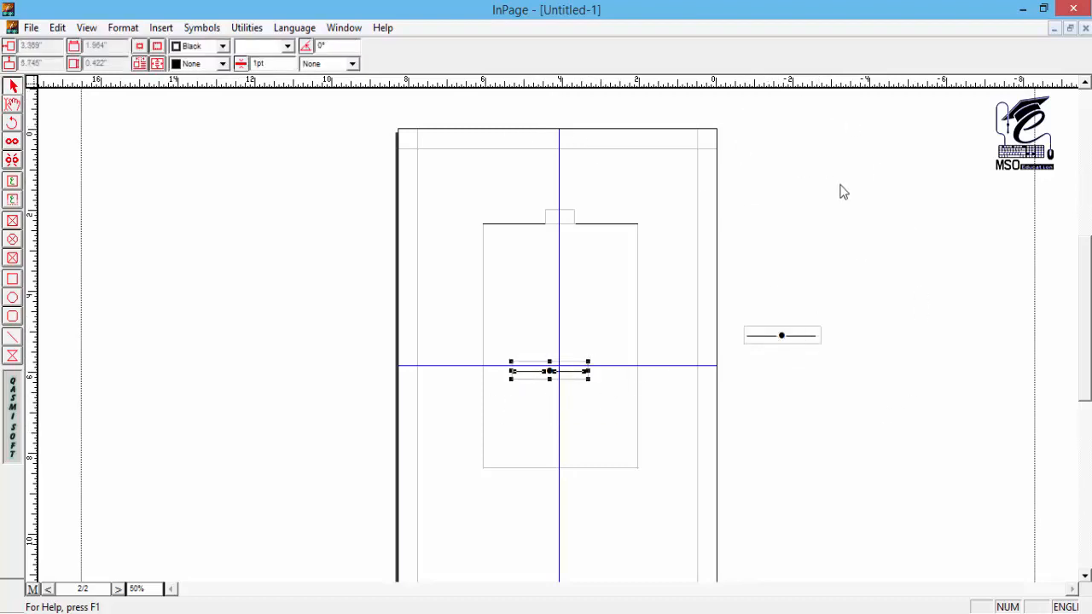
Step: Return to page 1 at 100% and check that the calculation and the divider each select as one group
click(118, 589)
key(ctrl+2)
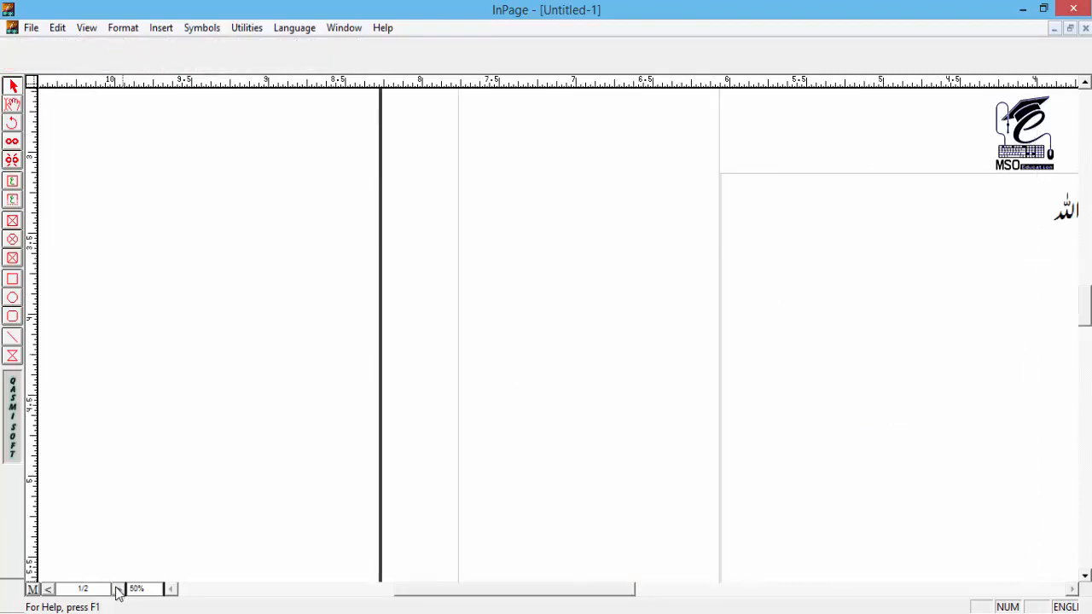
key(ctrl+1)
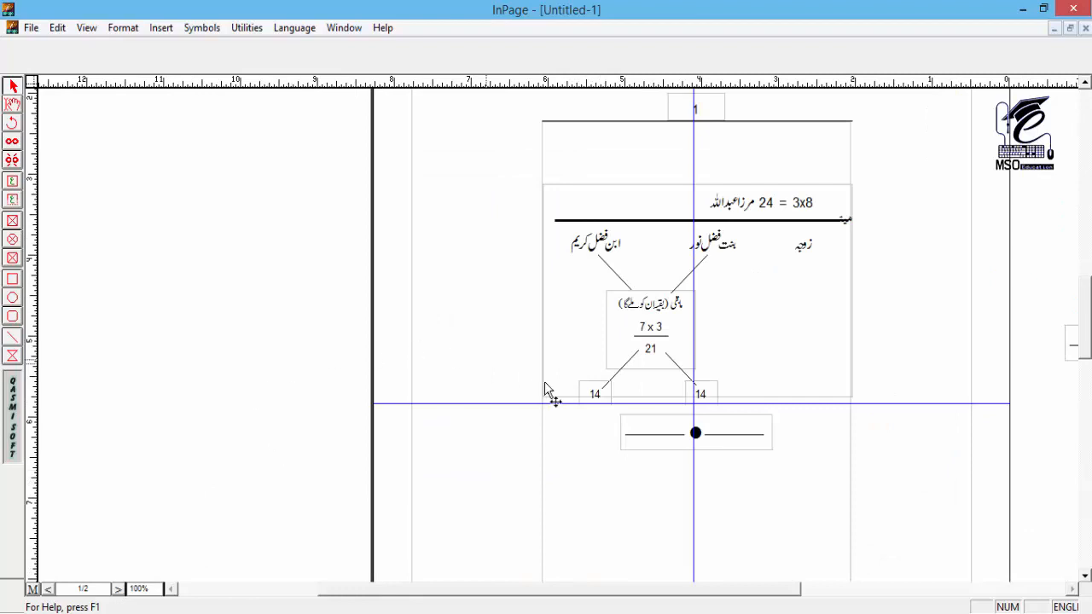
drag(475, 463, 312, 437)
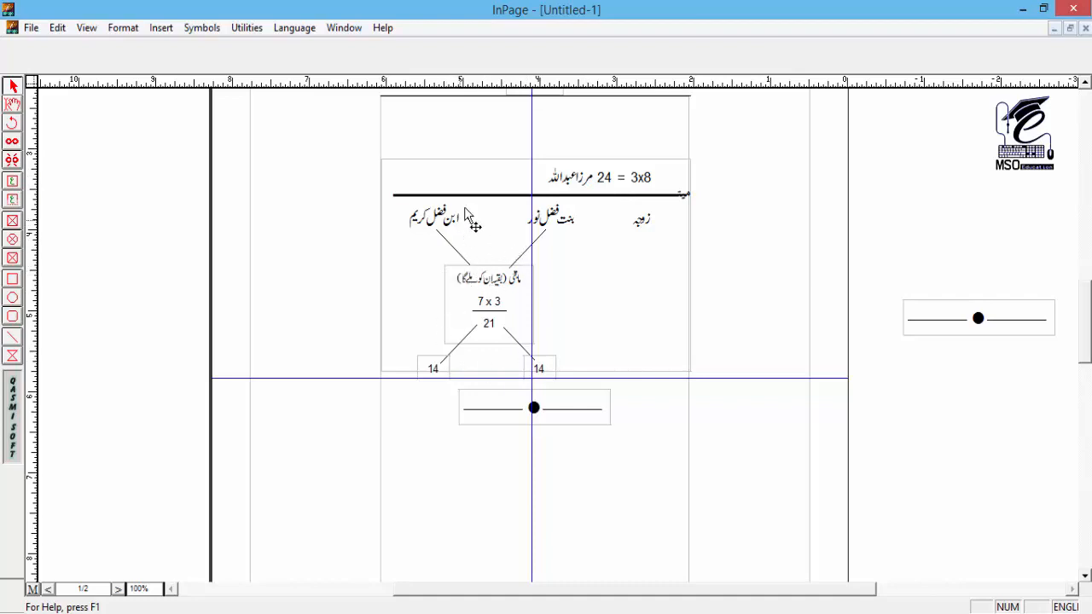
click(487, 309)
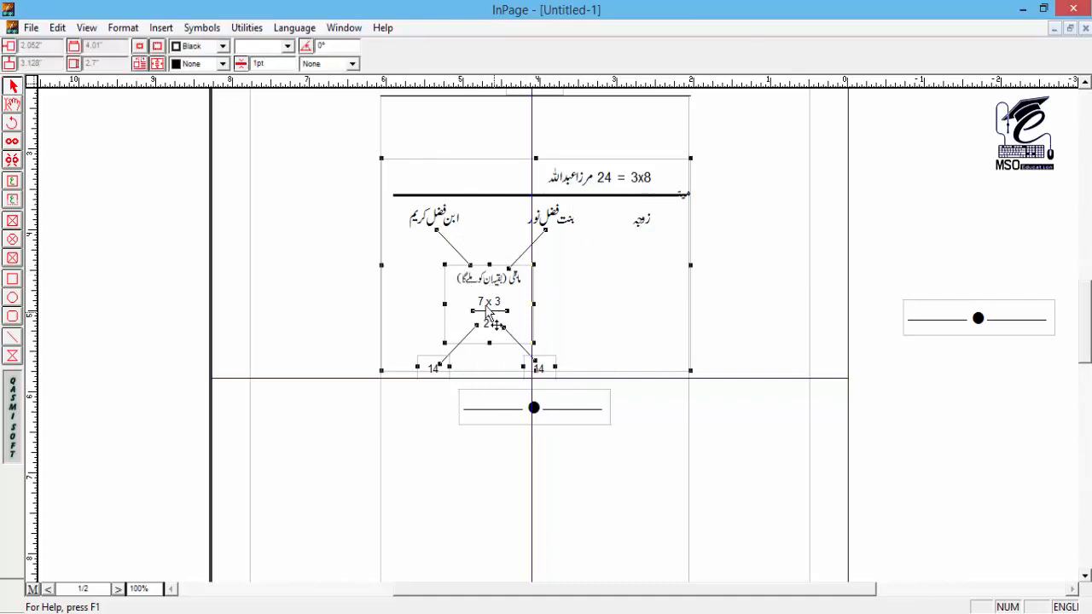
click(551, 412)
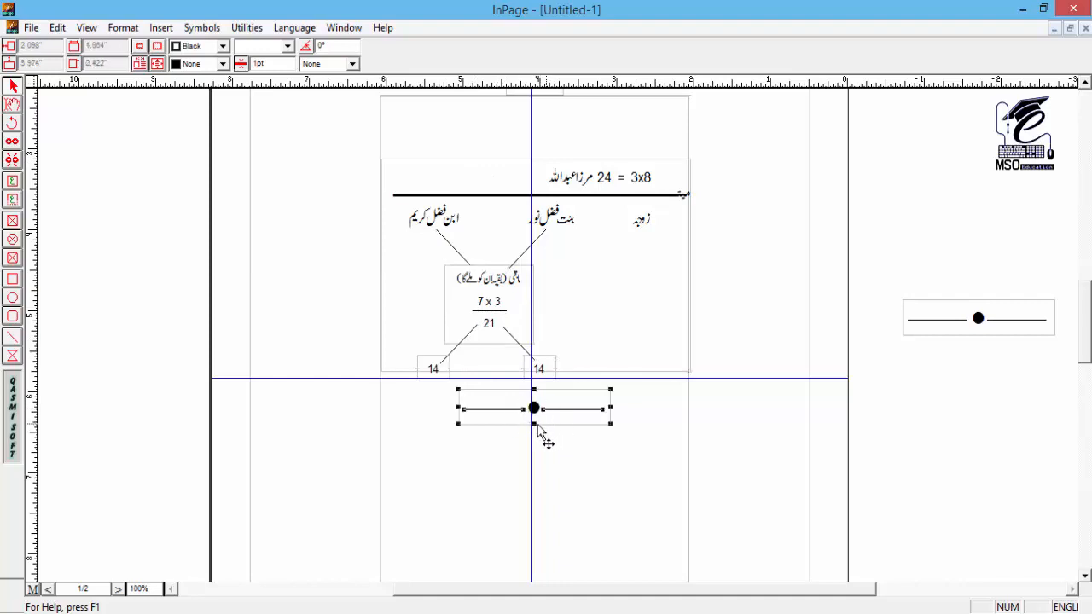